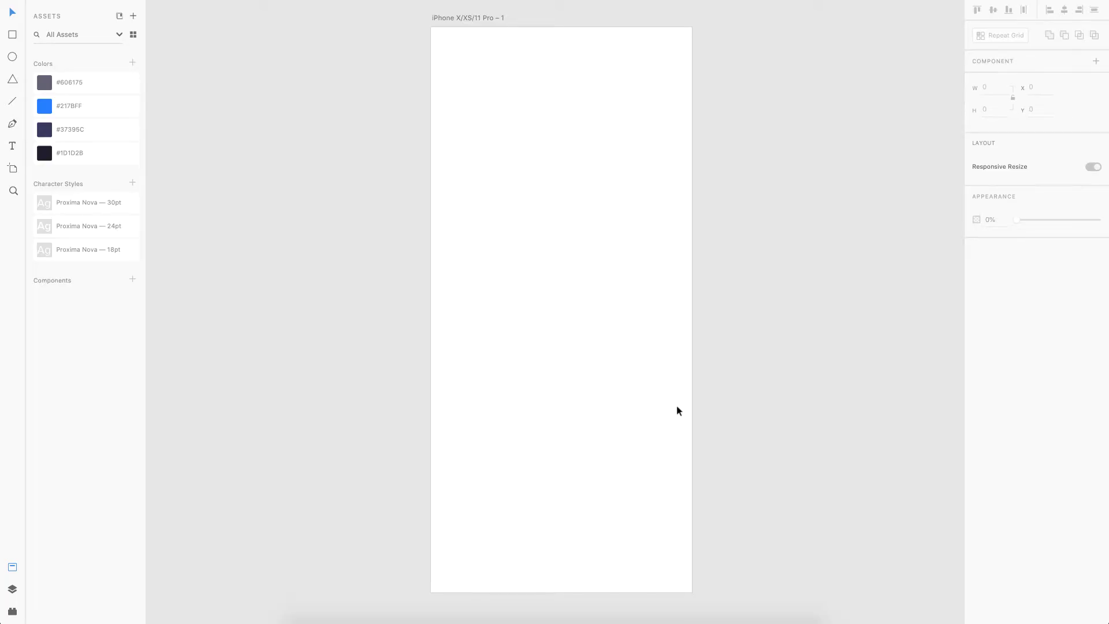
Step: Change the empty iPhone artboard's fill to a radial gradient
scroll(677, 405, down, 3)
scroll(677, 405, up, 4)
scroll(677, 406, up, 3)
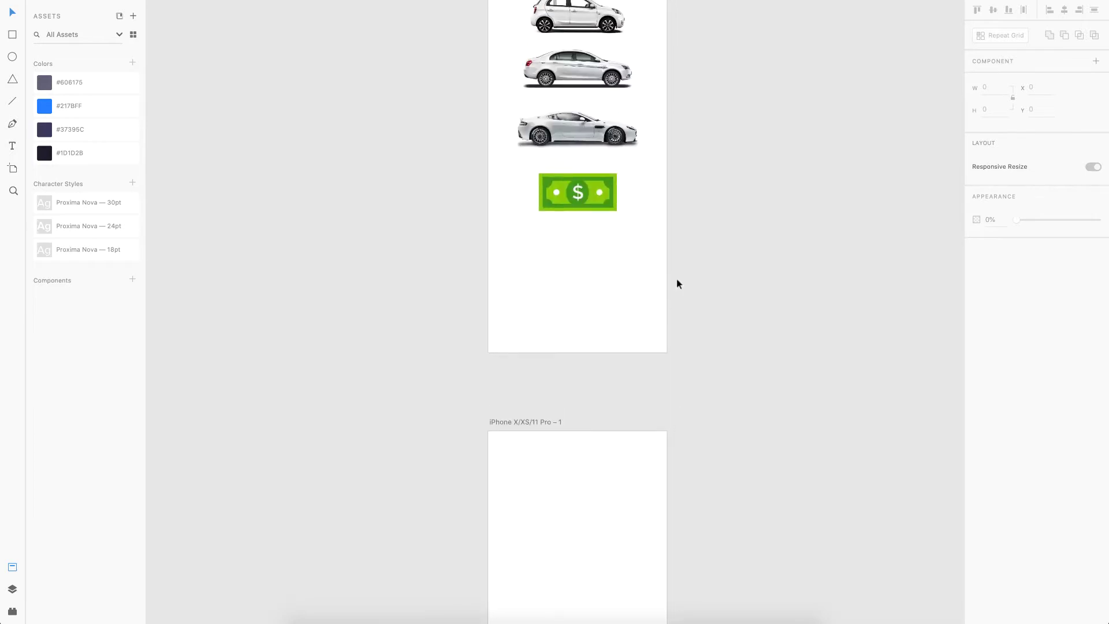
scroll(612, 208, down, 1)
scroll(613, 203, down, 5)
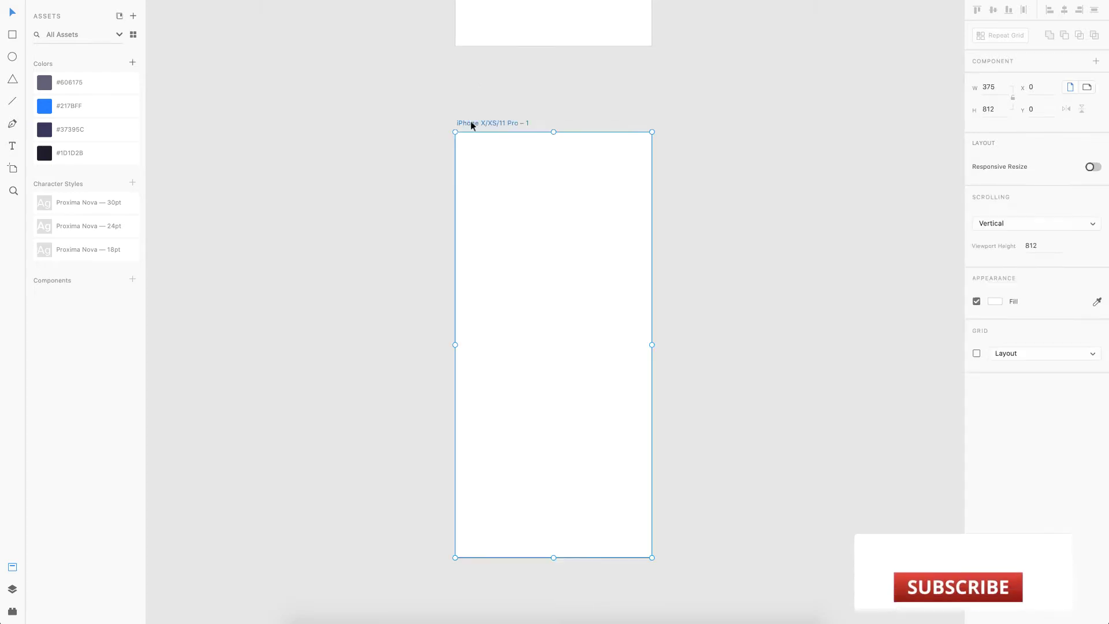
click(994, 301)
click(872, 220)
click(877, 245)
click(847, 235)
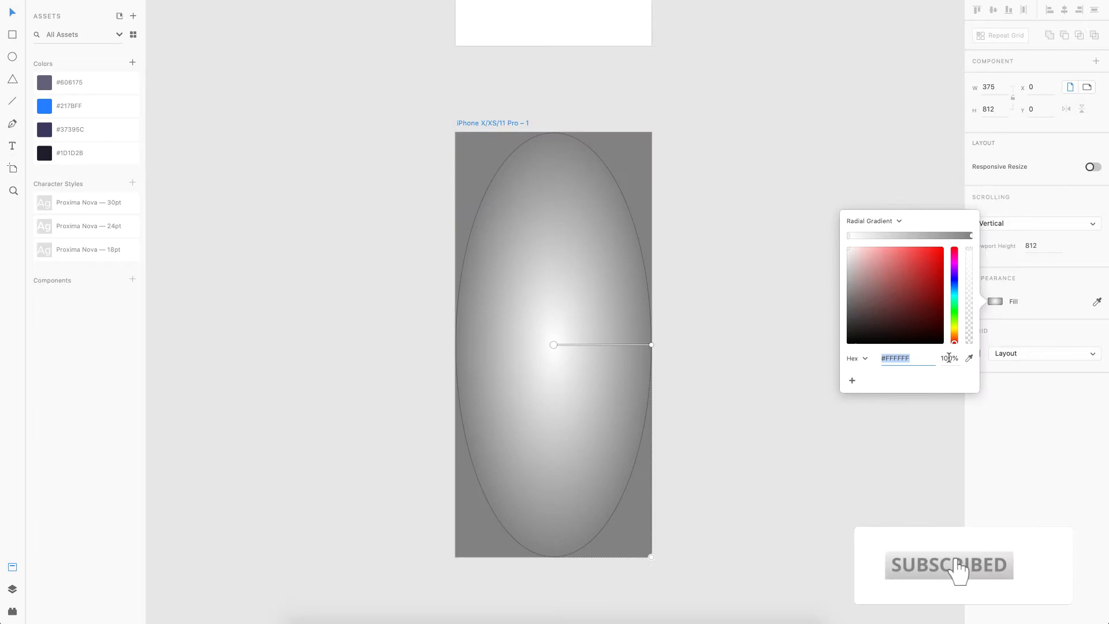
Step: Set the gradient's inner colour stop to #37395C and its outer stop to #1D1D2B
click(968, 358)
click(44, 129)
click(970, 236)
click(969, 358)
click(44, 153)
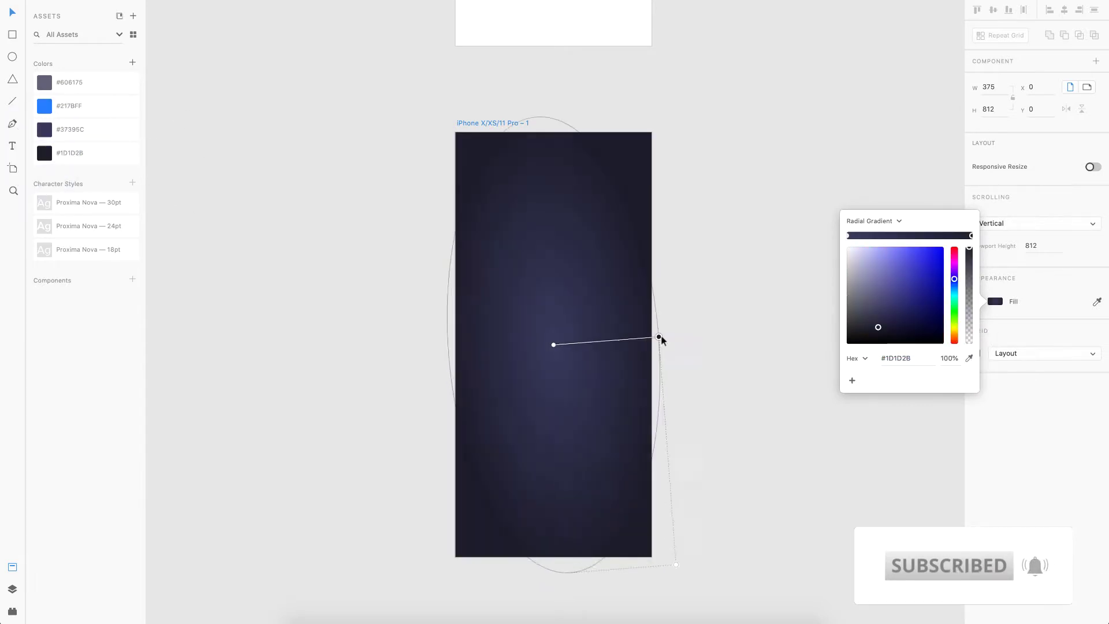
Step: Reshape the radial gradient into a rounder glow and move its centre to about a quarter down the artboard
drag(651, 556, 660, 453)
drag(553, 344, 553, 223)
drag(664, 335, 664, 305)
drag(553, 223, 553, 237)
click(759, 206)
Step: Add the title "Car Loan Application" near the artboard's top edge in the Proxima Nova 18pt style, centred horizontally
key(t)
click(522, 149)
text(Car Loan Application)
key(Escape)
click(116, 249)
click(1063, 10)
Step: Copy the title to below the glow and turn it into "How much do you need?" in the Proxima Nova 24pt style
drag(552, 146, 591, 376)
double_click(552, 351)
text(How much do you need?)
key(Escape)
click(113, 226)
Step: Change the text below the question to "$30000" in the Proxima Nova 30pt style
double_click(590, 376)
text($30000)
key(Escape)
click(112, 203)
click(578, 349)
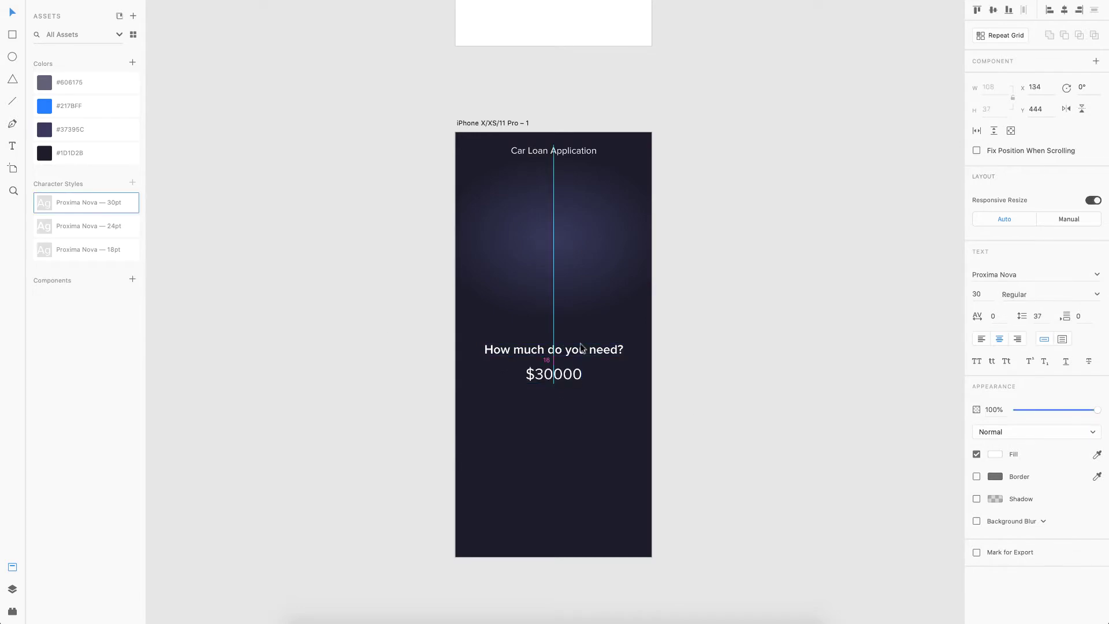
click(591, 369)
Step: Place the white hatchback image from the assets artboard over the glow, between the title and the question
scroll(533, 424, up, 6)
click(584, 295)
scroll(584, 295, down, 5)
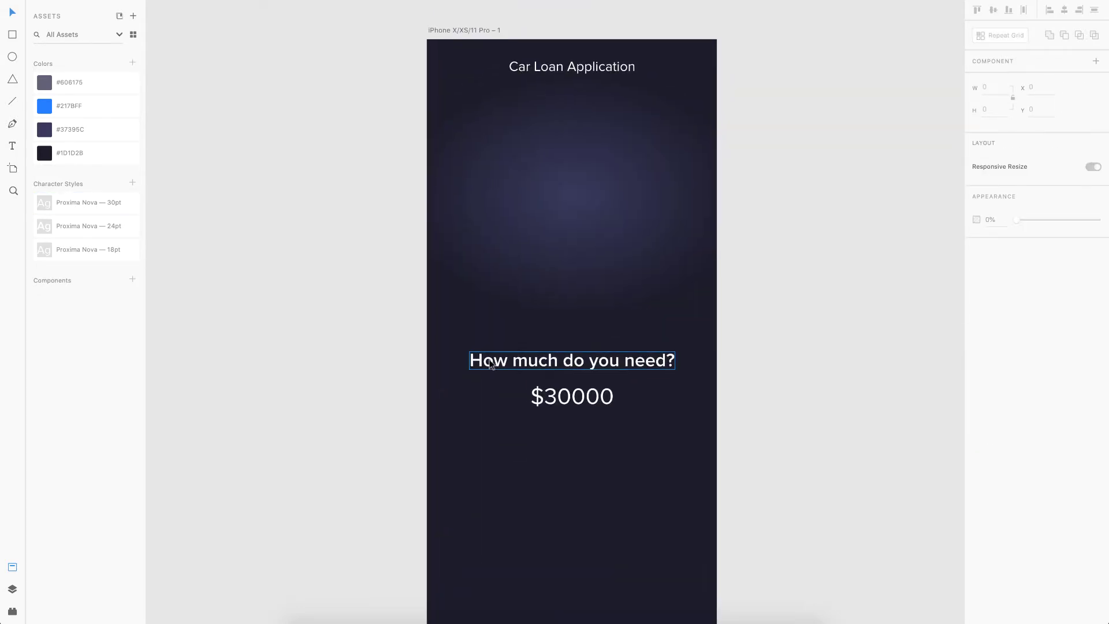
scroll(490, 361, up, 6)
drag(563, 61, 563, 487)
scroll(563, 487, down, 5)
drag(570, 198, 570, 203)
click(716, 255)
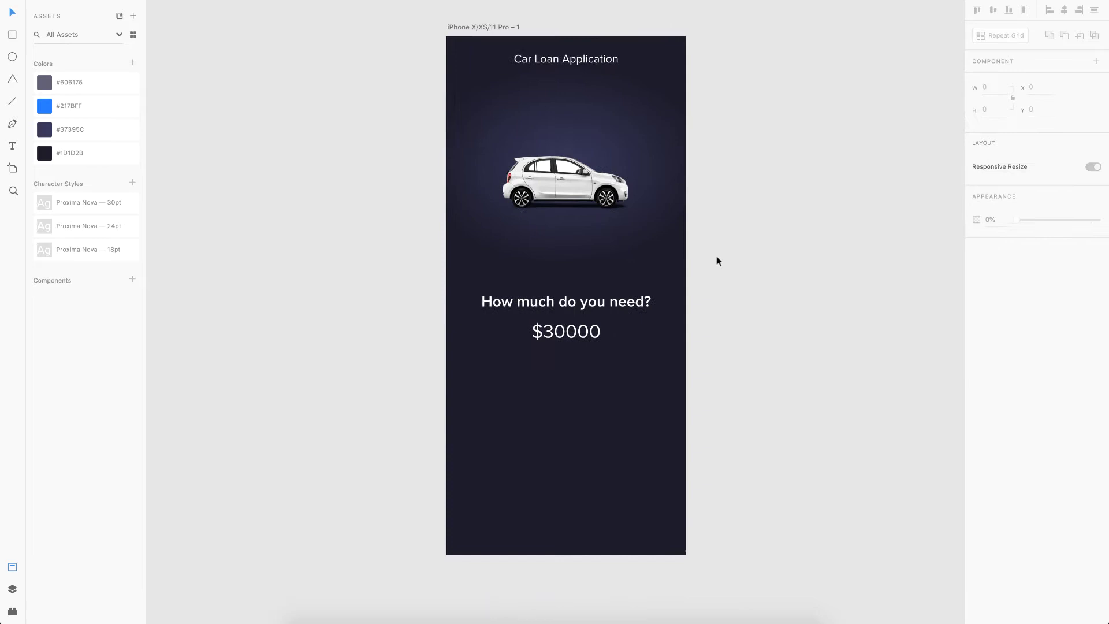
Step: Draw a slider track rectangle below the $30000 amount, 327 wide and 5 high
scroll(568, 410, up, 3)
key(r)
mouse_move(414, 345)
mouse_down()
mouse_move(730, 376)
mouse_move(724, 352)
mouse_move(677, 374)
mouse_up()
click(999, 85)
text(327)
key(Return)
key(Escape)
scroll(677, 374, down, 1)
click(989, 109)
text(5)
key(Return)
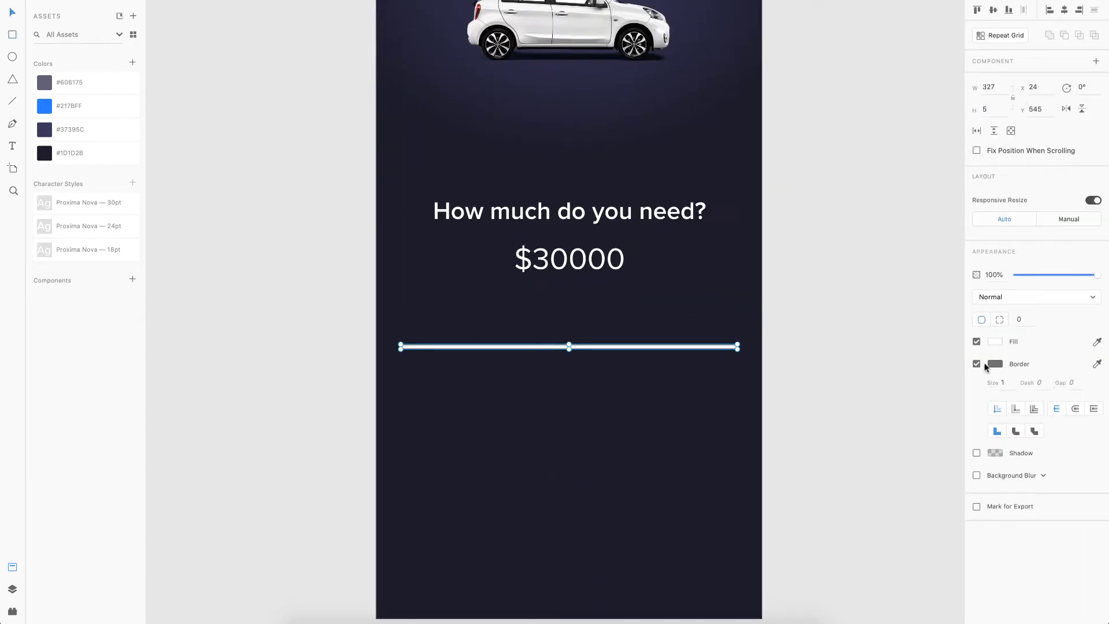
Step: Remove the track's border, fill it with #606175, and lay a #217BFF copy of the track over it
click(976, 363)
click(70, 82)
click(13, 609)
click(13, 566)
click(69, 106)
Step: Draw a 16 × 16 circle as the slider handle and align it with the blue track's left end
scroll(427, 342, up, 3)
key(e)
drag(366, 334, 397, 368)
key(v)
drag(384, 352, 377, 356)
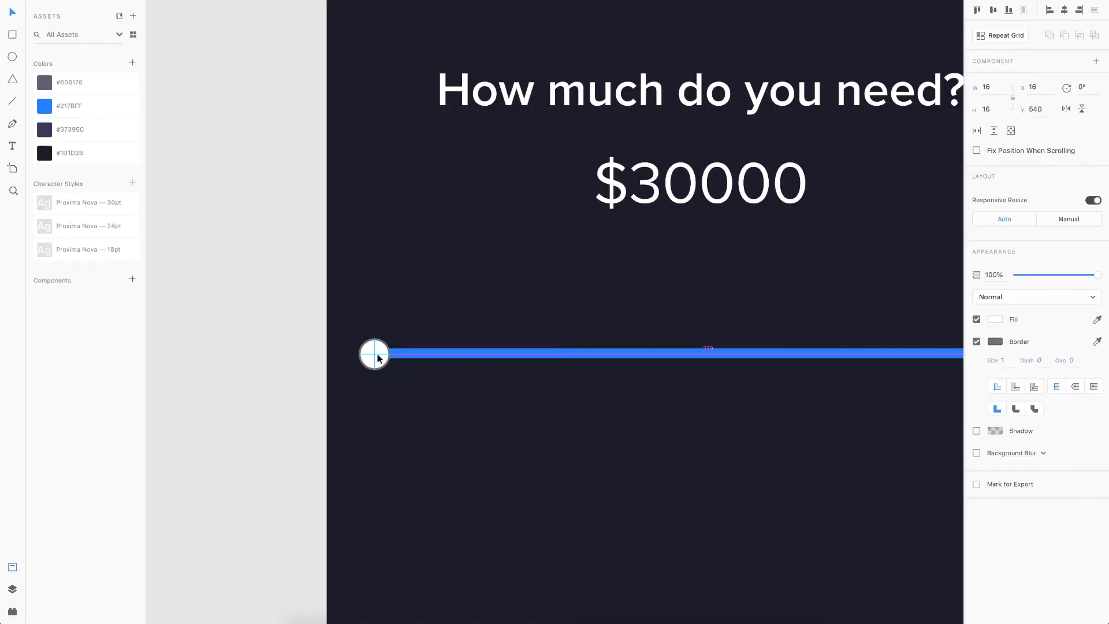
scroll(623, 362, down, 2)
scroll(808, 370, up, 2)
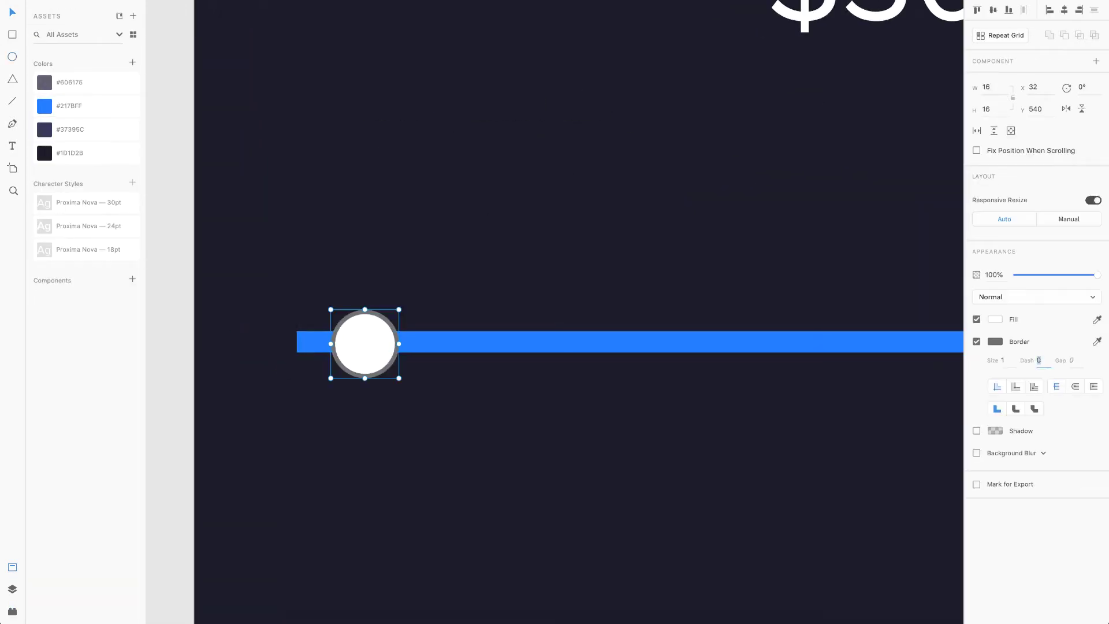
Step: Set the handle's border dash to 8 and its gap to 26
text(2)
key(shift+Tab)
text(42)
key(Tab)
text(26)
key(shift+Tab)
text(2)
key(Return)
text(8)
key(Return)
Step: Give the handle a size 2 outer border in the artboard's dark background colour
click(1096, 341)
click(672, 500)
click(1015, 386)
click(379, 471)
scroll(379, 470, down, 3)
click(373, 423)
click(1002, 360)
text(2)
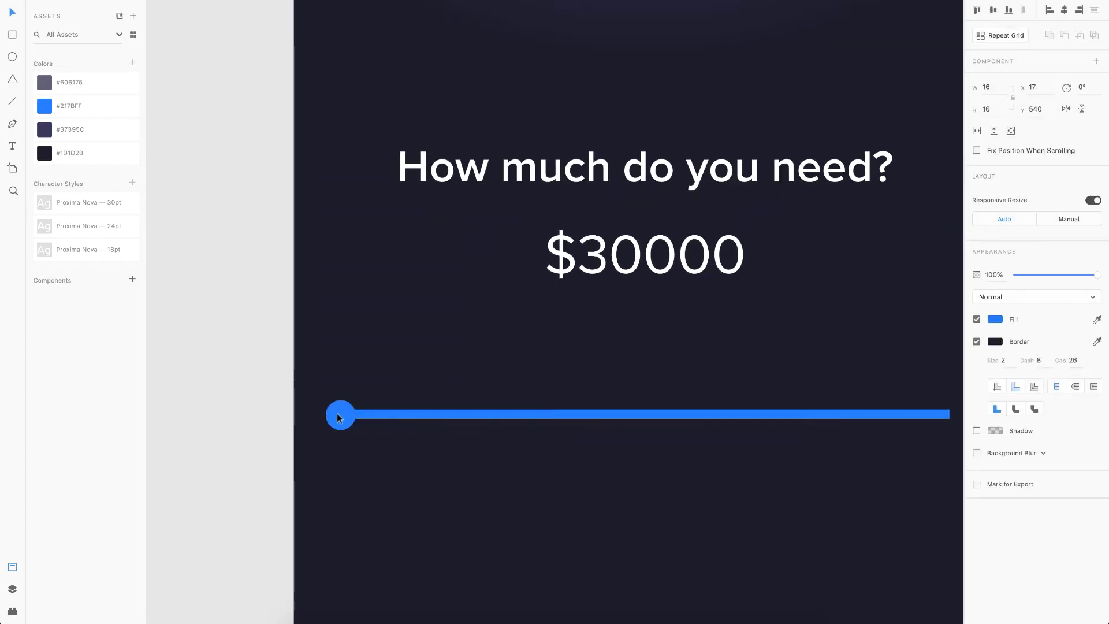
scroll(680, 369, down, 3)
click(680, 369)
Step: Draw a 327 × 44 button near the artboard's bottom with corner radius 4 and #217BFF fill, centred horizontally
key(r)
mouse_move(329, 462)
mouse_down()
mouse_move(608, 483)
mouse_move(681, 507)
mouse_move(661, 507)
mouse_up()
click(1019, 319)
text(4)
click(515, 451)
click(395, 475)
click(84, 108)
click(1063, 9)
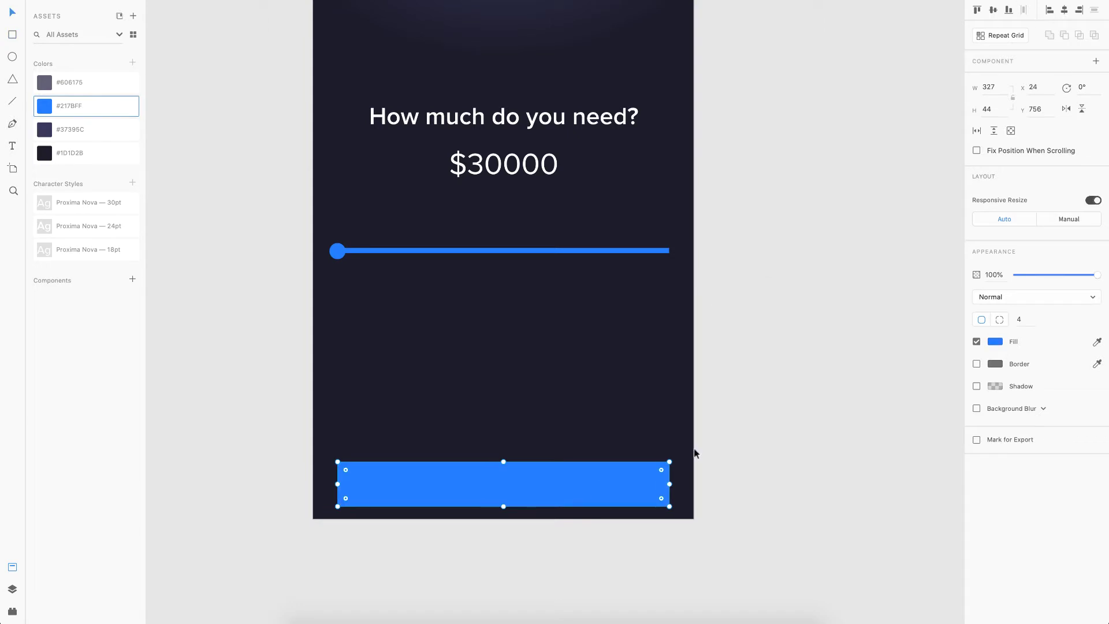
Step: Add the label "Next" on the button in the 24pt Proxima Nova style, reduced to size 19
key(t)
click(464, 492)
text(Next)
click(83, 233)
key(Down)
key(Down)
key(Down)
key(Down)
key(Down)
key(Down)
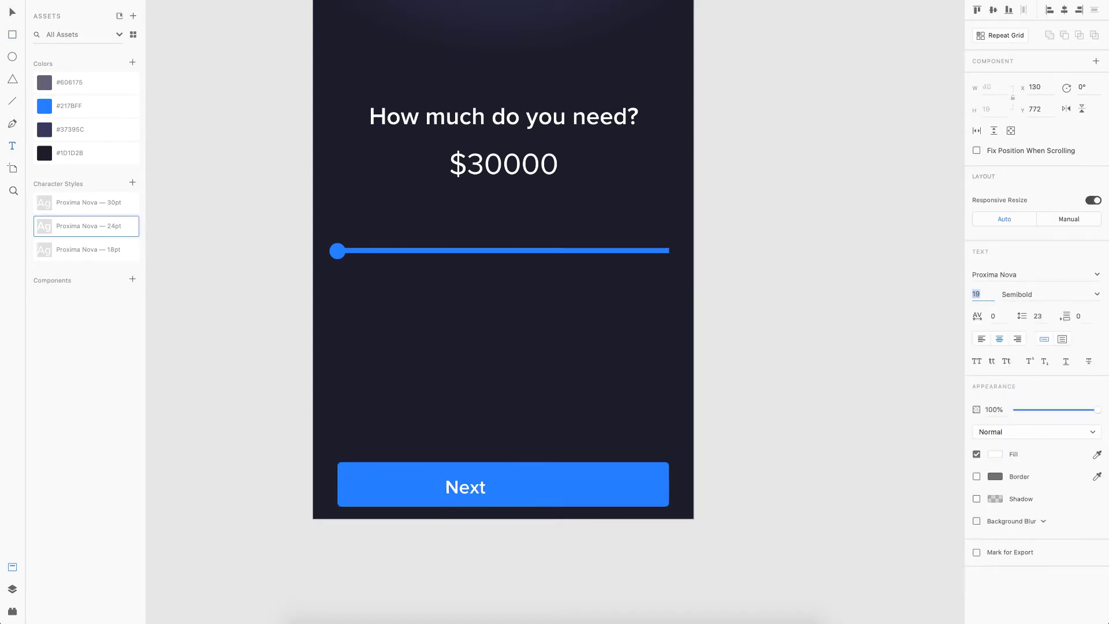
Step: Centre the Next label vertically and horizontally within the blue button
key(Escape)
key(v)
drag(522, 523, 462, 480)
click(992, 9)
click(1064, 10)
click(735, 327)
Step: Move the Next button with its label up to about Y 746
scroll(735, 327, down, 3)
scroll(734, 327, up, 1)
drag(612, 443, 612, 435)
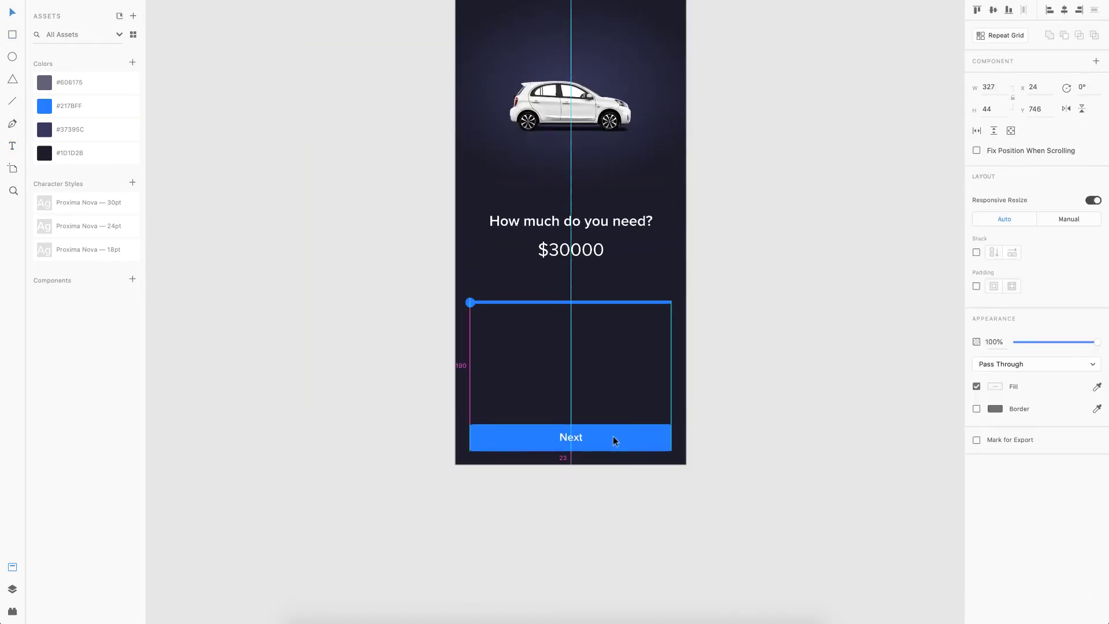
Step: Rename the blue track's layer as Fill_Slider
click(491, 292)
scroll(491, 292, up, 4)
click(520, 337)
key(super+y)
double_click(70, 89)
text(Fill_Slider)
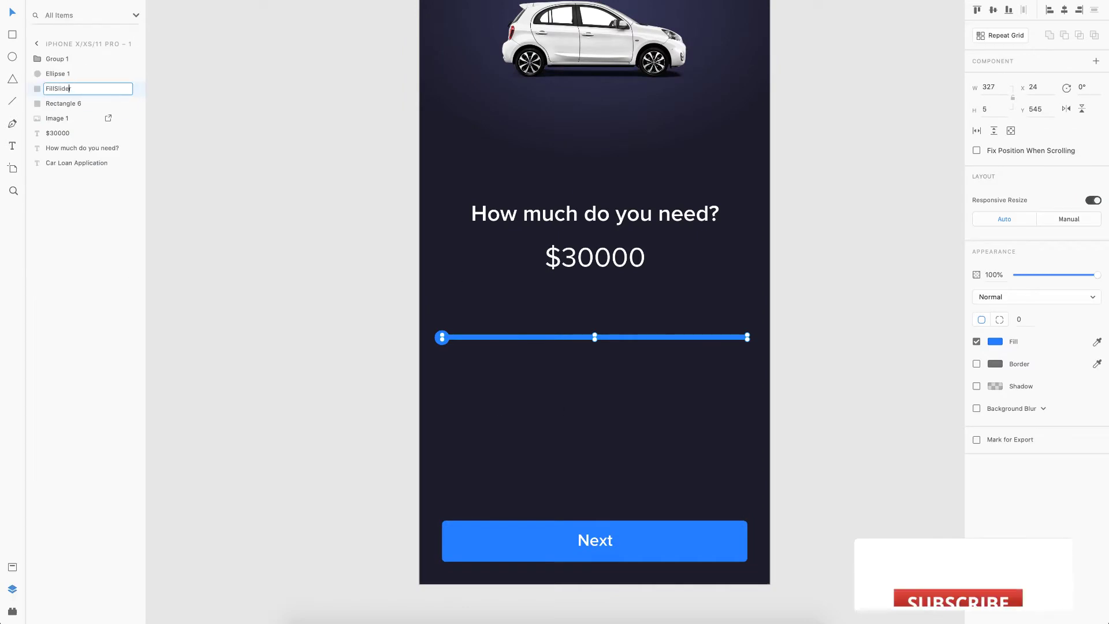
Step: Rename the handle's layer as Cirlce_Slider and the grey track's layer as Empty_Slider
double_click(57, 73)
text(Fi)
key(BackSpace)
key(BackSpace)
text(Cirlce_Slider)
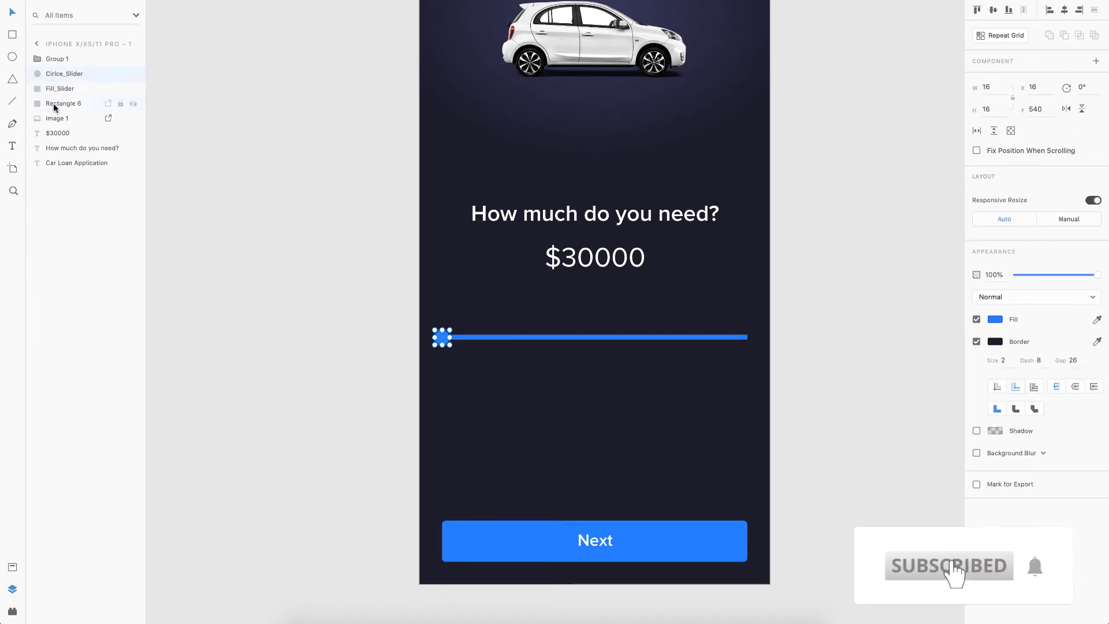
double_click(53, 103)
text(Empty_Slider)
key(Return)
Step: Shrink Fill_Slider to 0.5 wide at the track's left end and group the three slider parts
drag(746, 337, 443, 336)
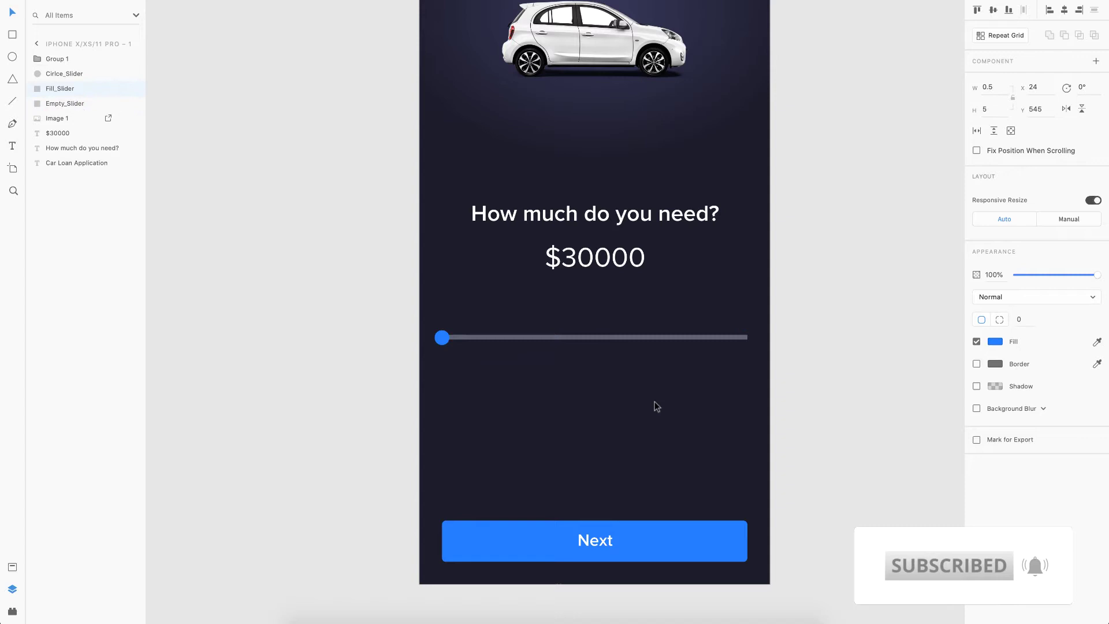
drag(654, 401, 433, 324)
key(super+g)
Step: Centre the slider group horizontally on the artboard
scroll(520, 346, right, 2)
click(275, 289)
click(404, 325)
click(1064, 9)
click(639, 341)
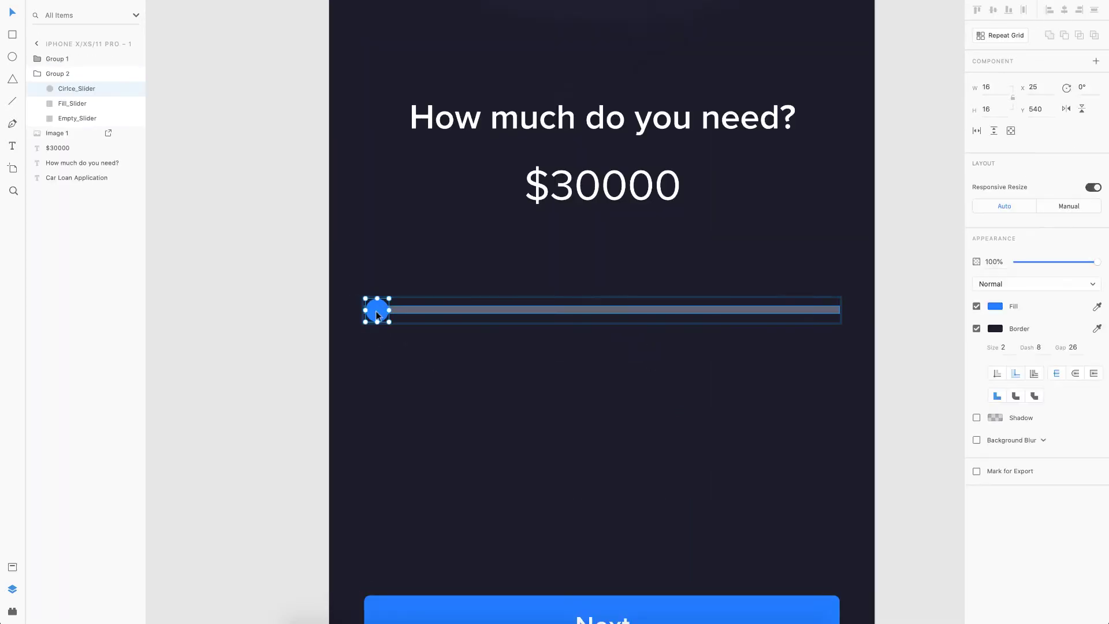
click(277, 384)
key(super+0)
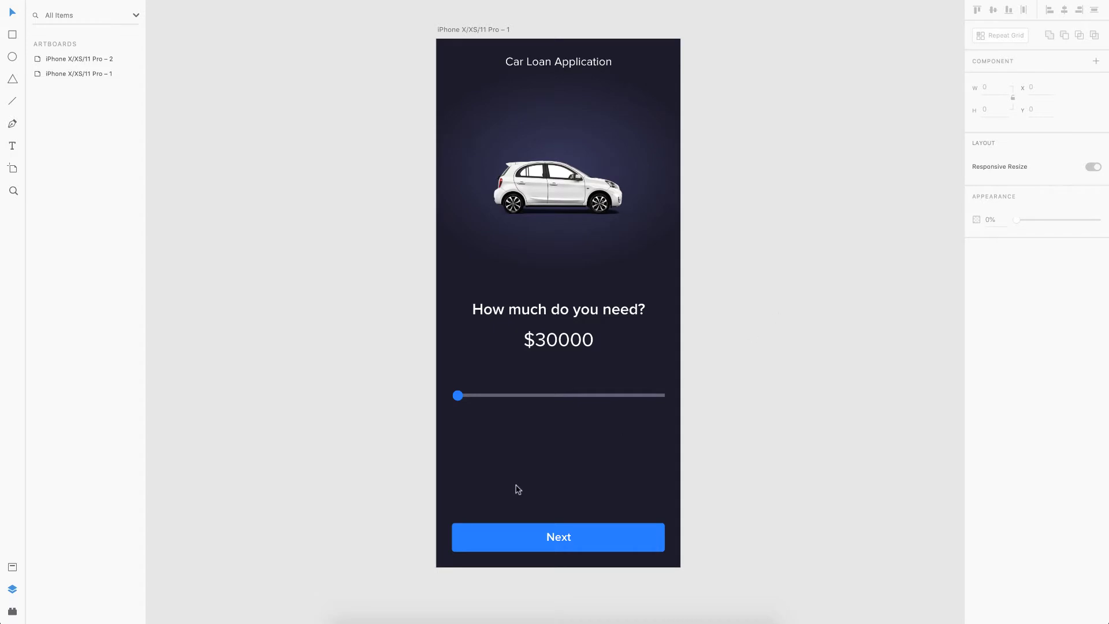
Step: Inspect the Empty_Slider, Cirlce_Slider and Fill_Slider layers inside the slider group
scroll(518, 489, up, 5)
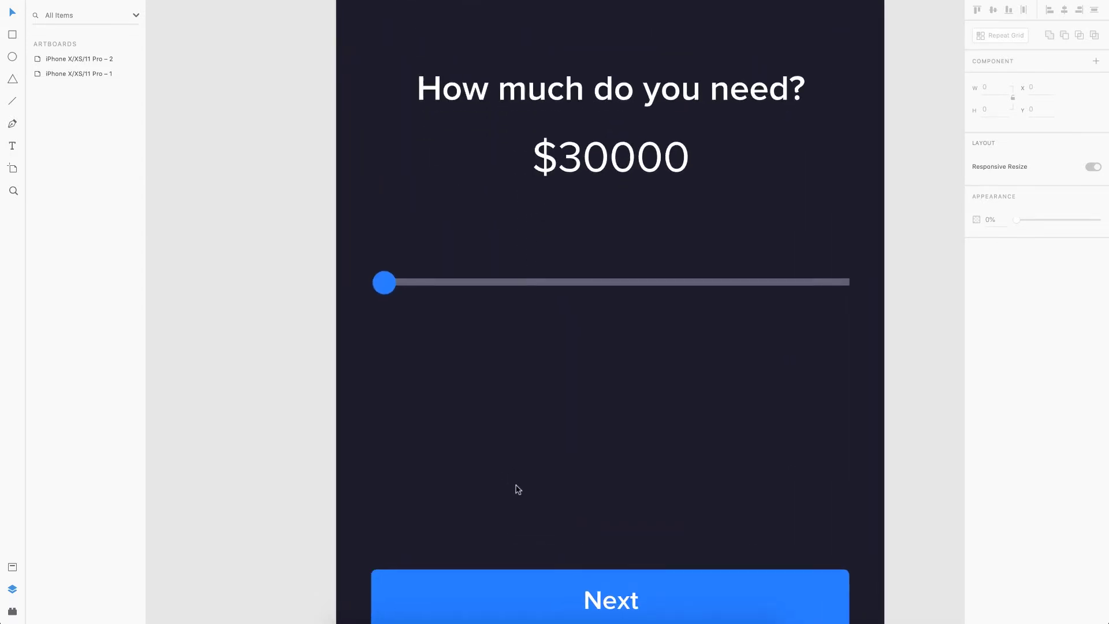
double_click(625, 283)
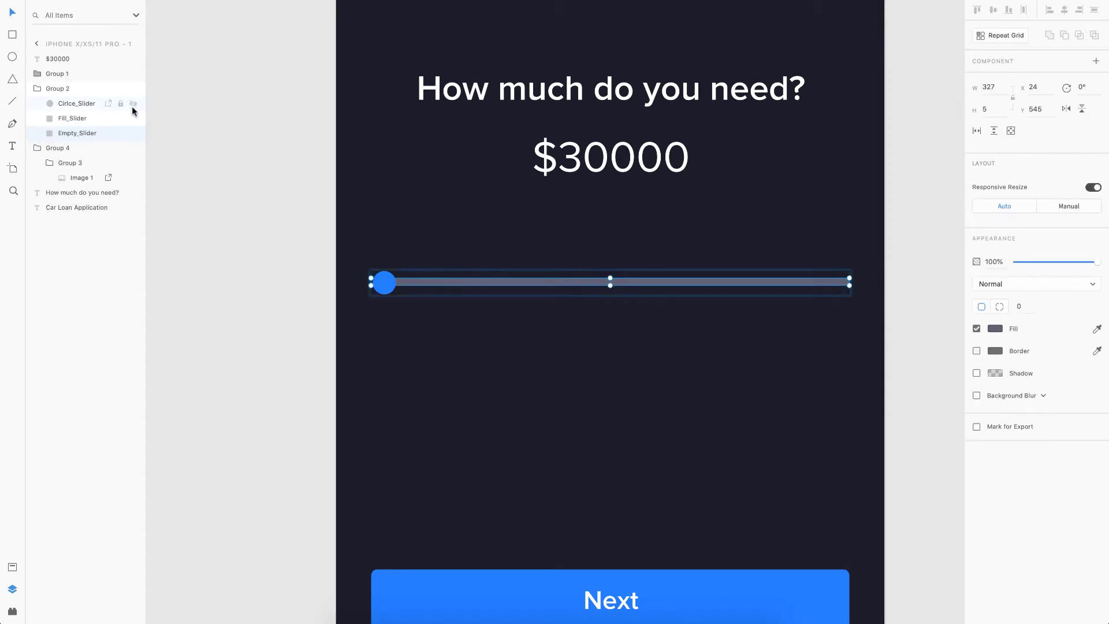
click(76, 104)
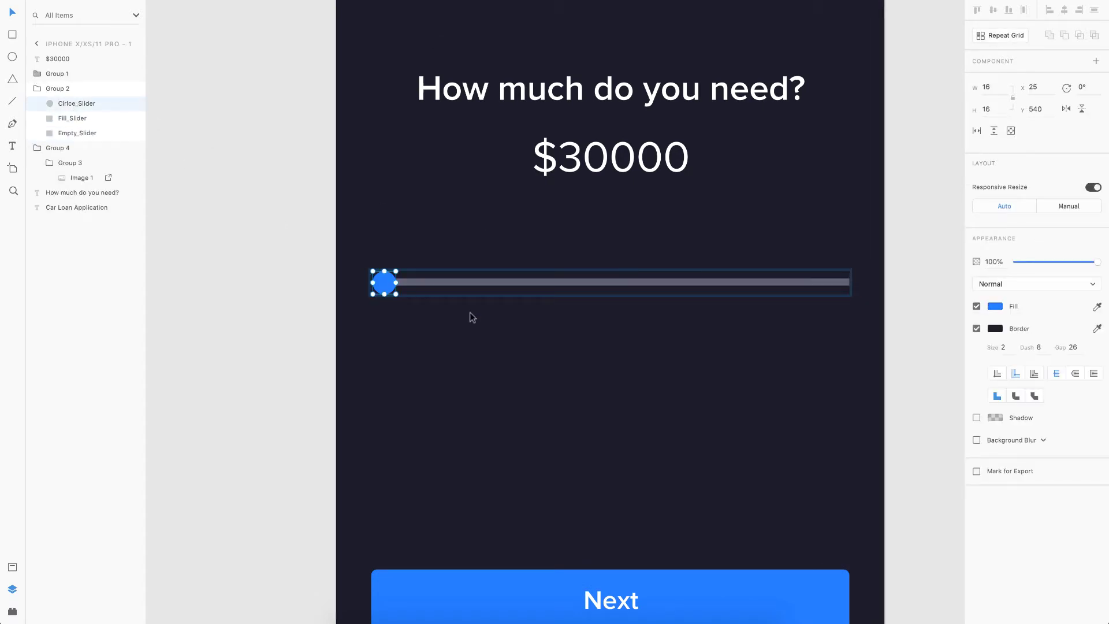
click(71, 118)
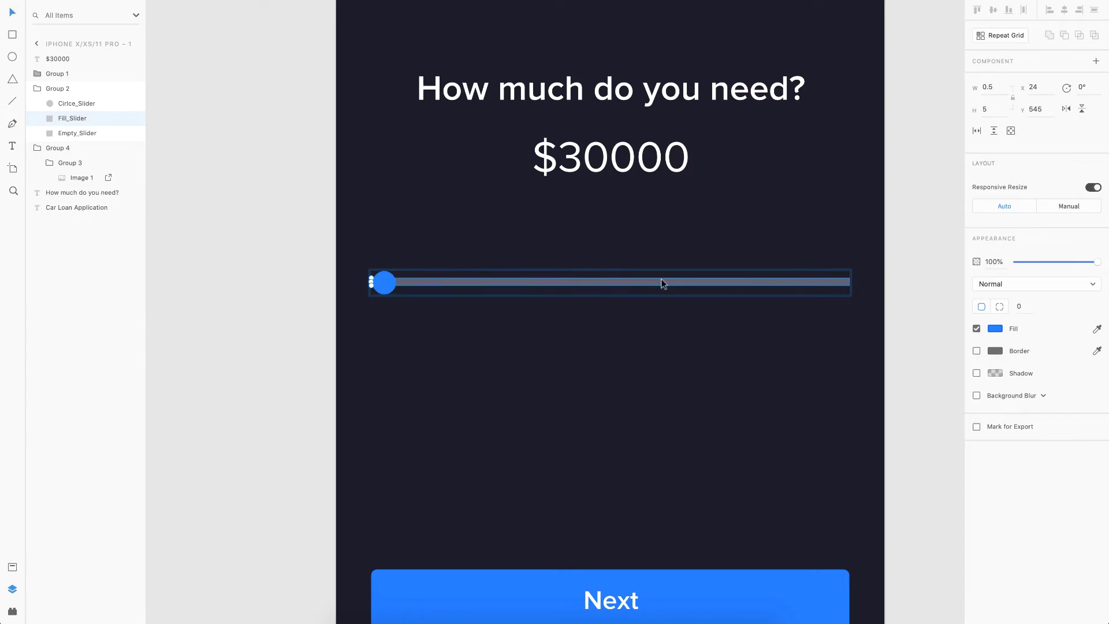
click(73, 136)
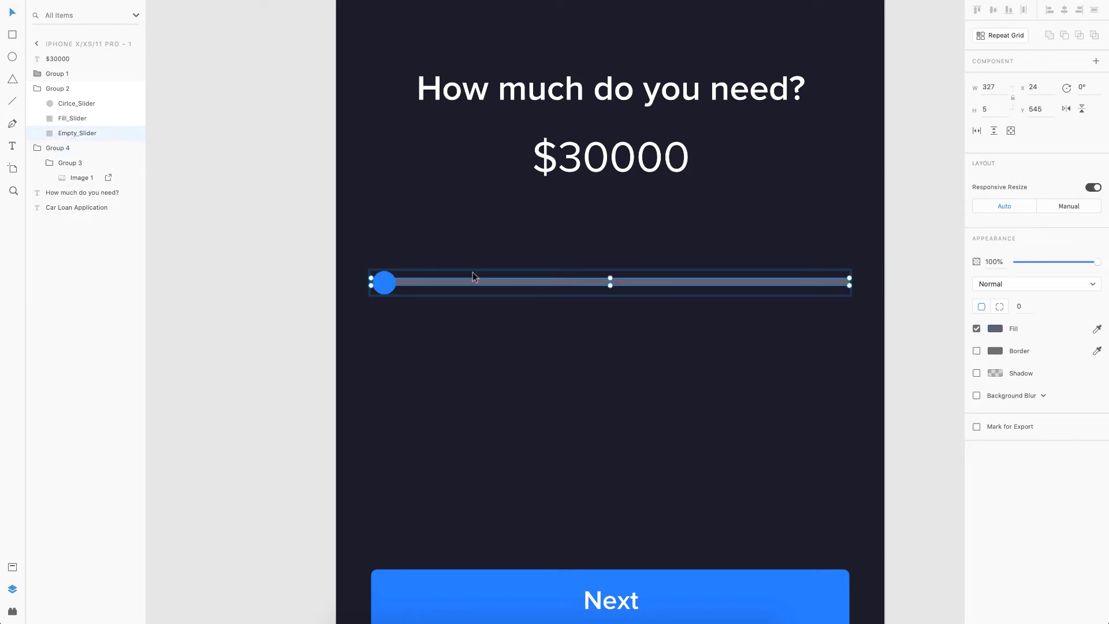
click(545, 344)
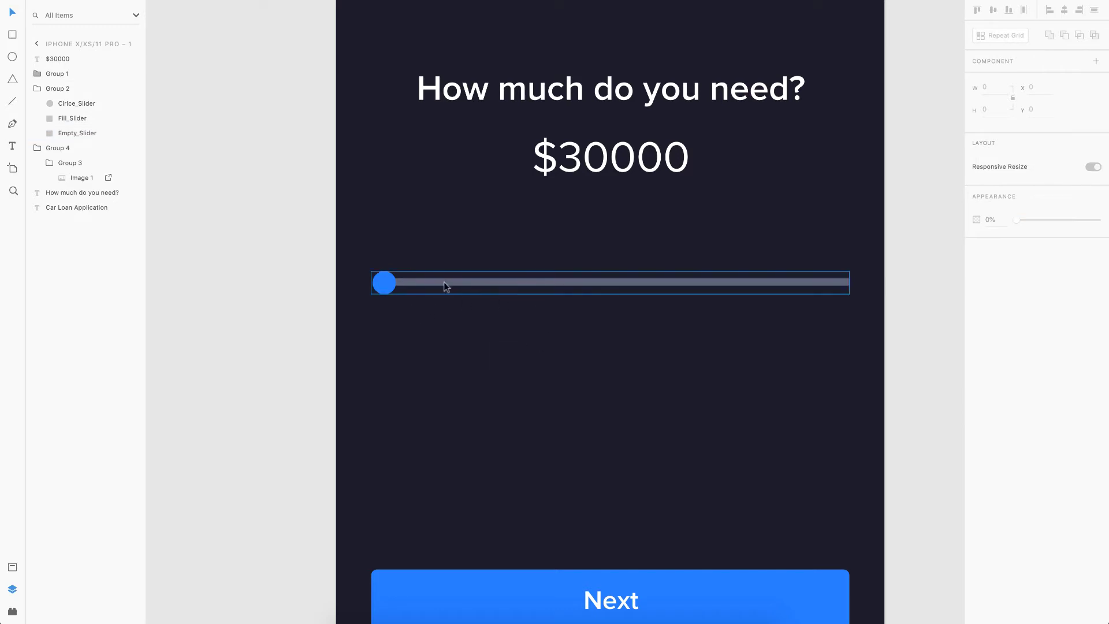
Step: Reduce the $30000 text's opacity to 40% and lock its layer
click(605, 165)
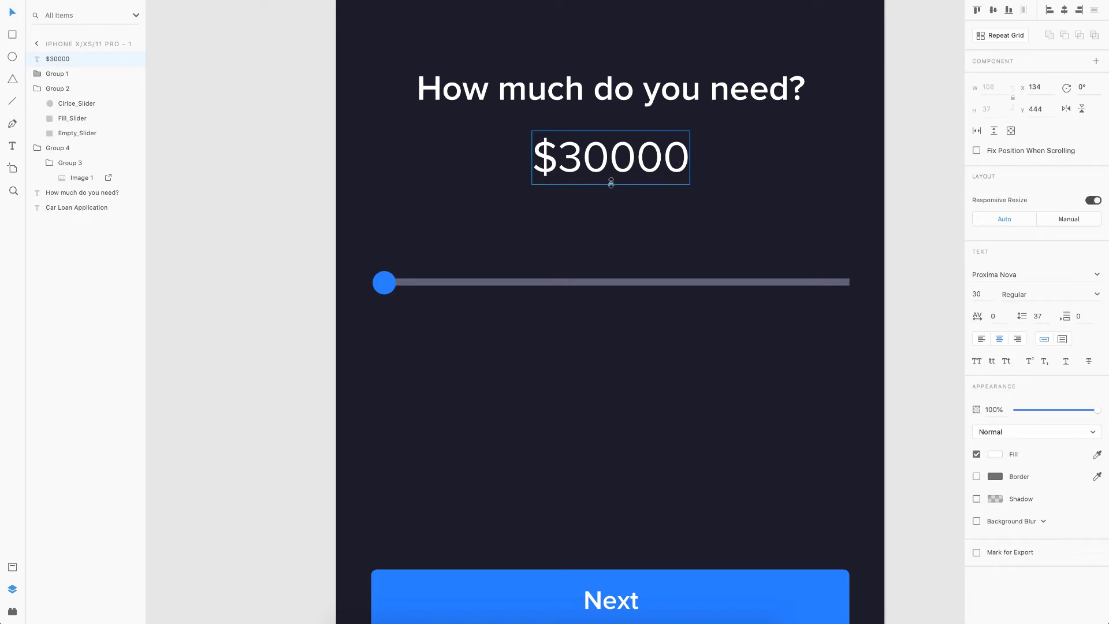
scroll(611, 181, up, 5)
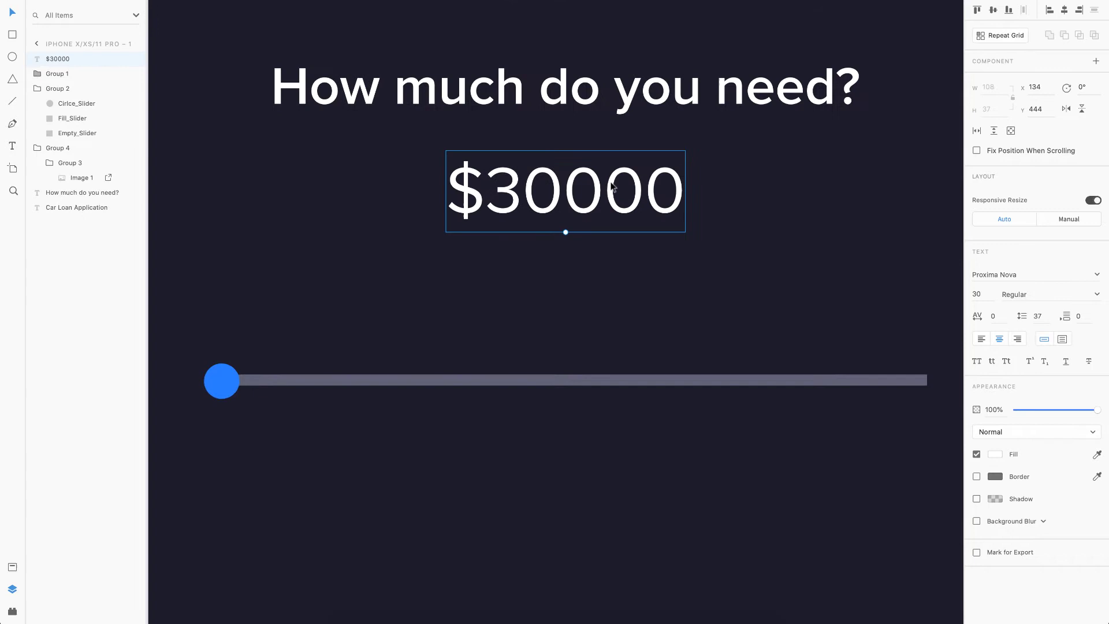
click(1048, 410)
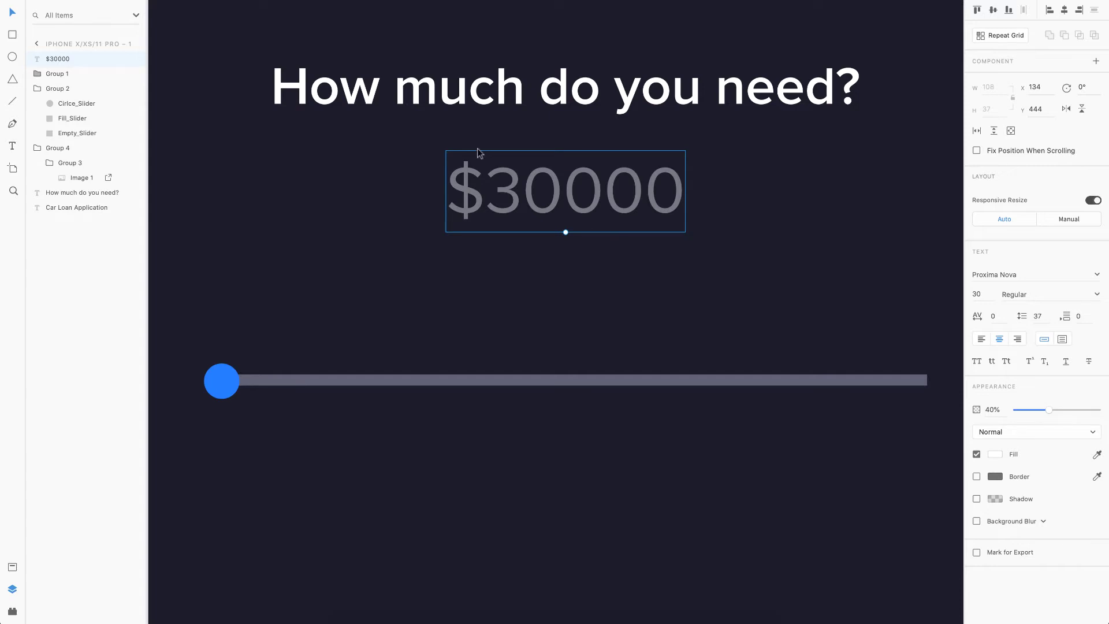
click(119, 60)
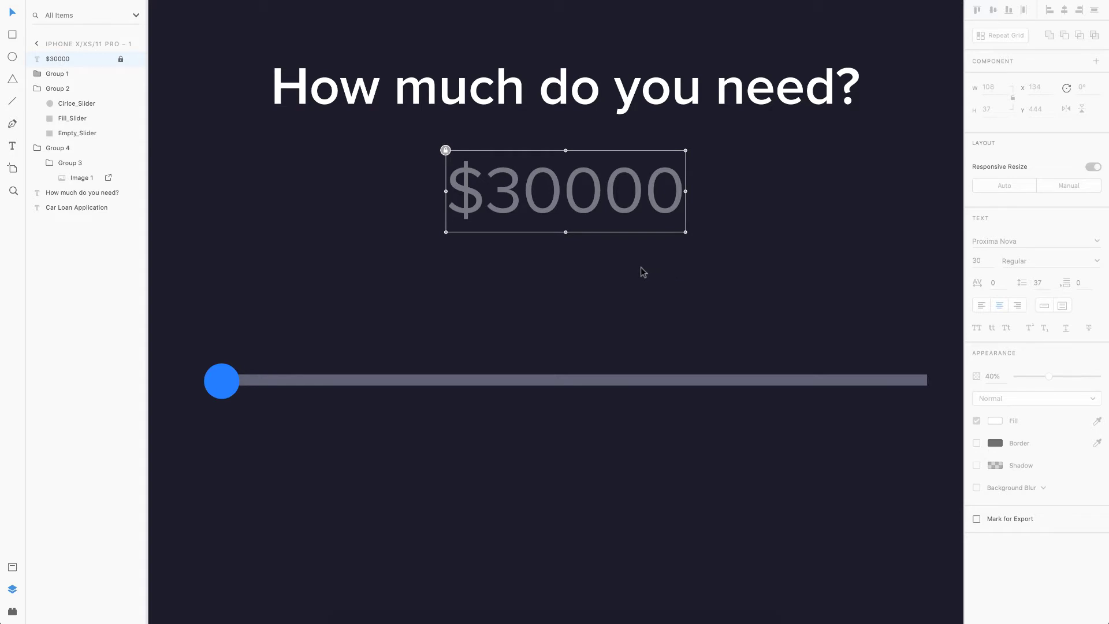
Step: Paste a full-opacity copy of the amount, change it to "$" and place it over the faded dollar sign
key(super+v)
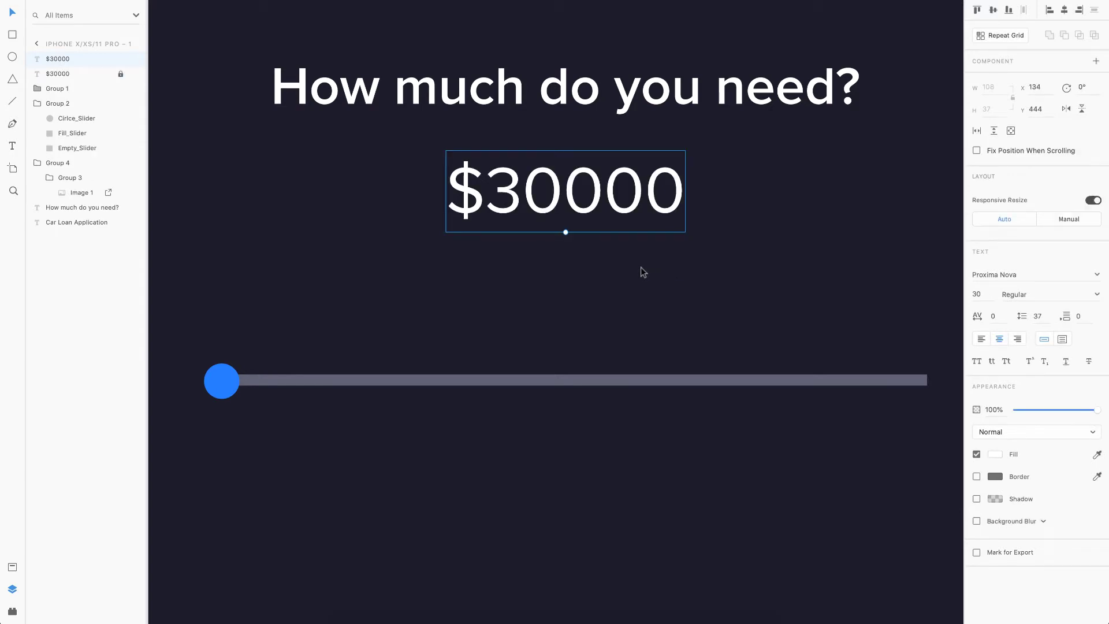
double_click(500, 196)
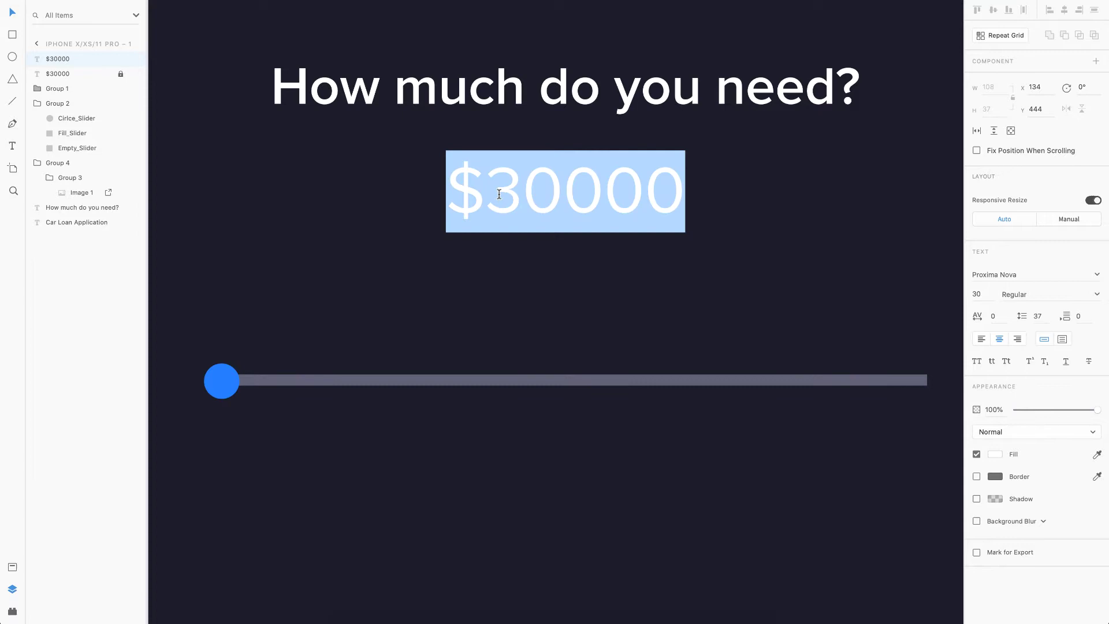
text($)
key(Escape)
drag(577, 209, 509, 207)
Step: Duplicate the dollar sign text and change the copy to "3" over the faded 3
key(super+d)
double_click(500, 190)
text(3)
key(Escape)
Step: Duplicate the "3", change the copy to "0" and align it over the first faded zero
drag(502, 195, 543, 198)
key(super+d)
double_click(542, 197)
text(0)
key(Escape)
key(Right)
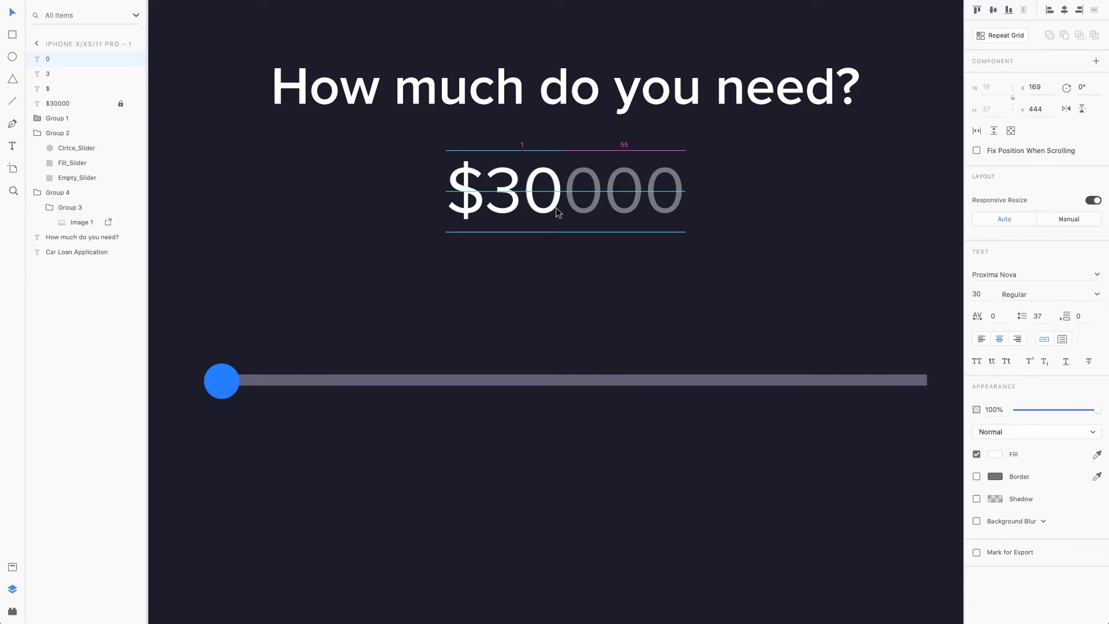
Step: Duplicate the "0" text three times and align the copies over the remaining faded zeros of the amount
key(ctrl+d)
drag(551, 208, 665, 209)
key(Left)
key(super+d)
key(ctrl+d)
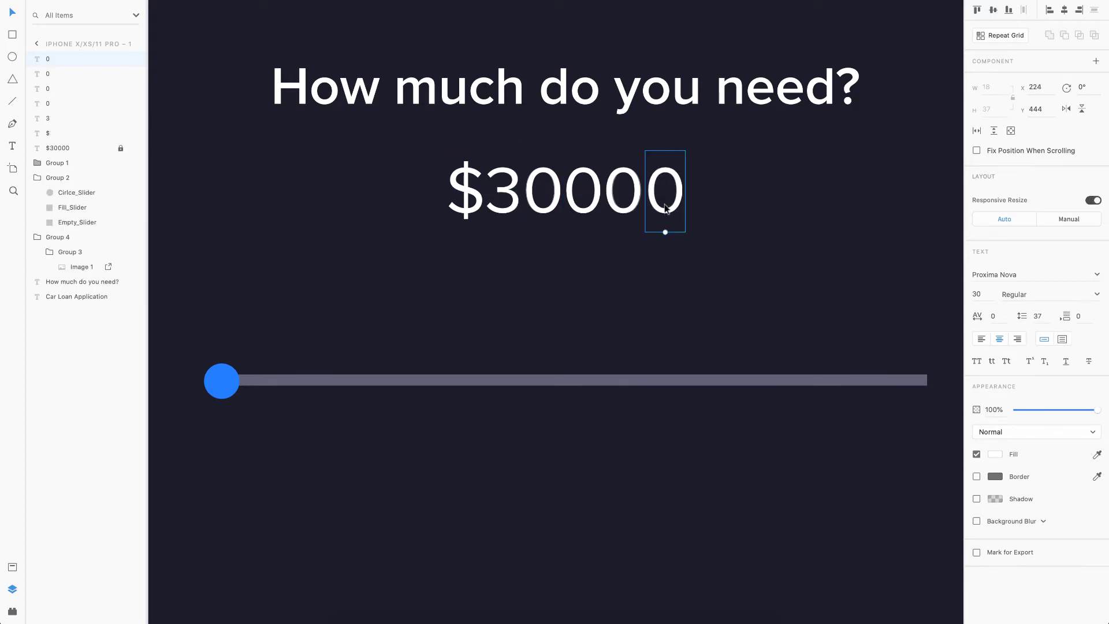
Step: Unlock the faded $30000 reference text and delete it, keeping only the separate digits
click(767, 245)
scroll(766, 245, down, 3)
scroll(767, 245, right, 1)
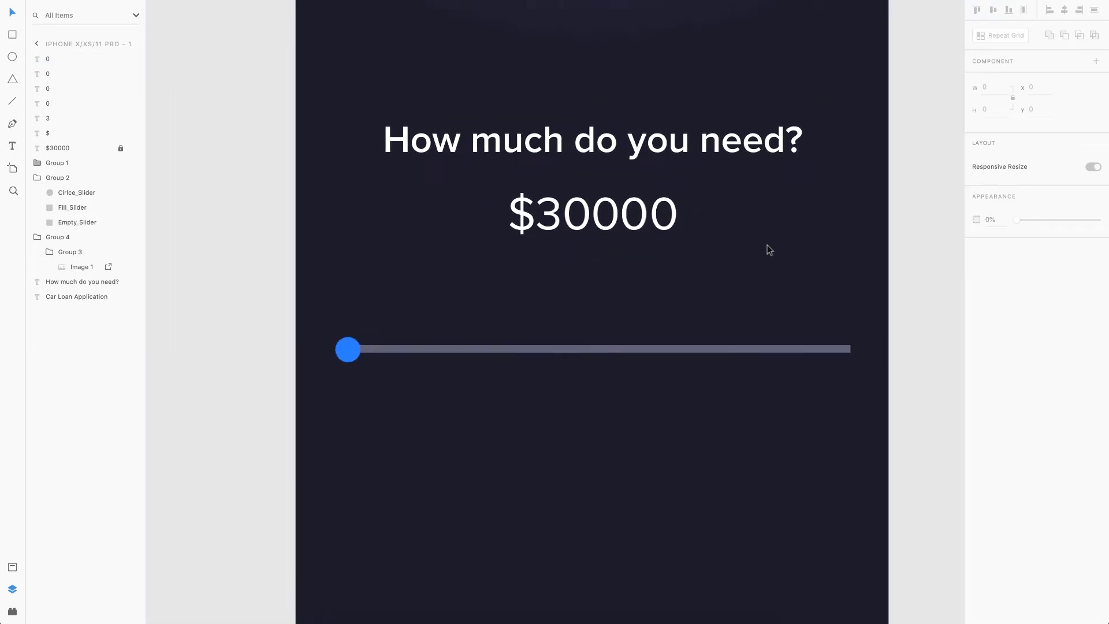
drag(724, 204, 477, 261)
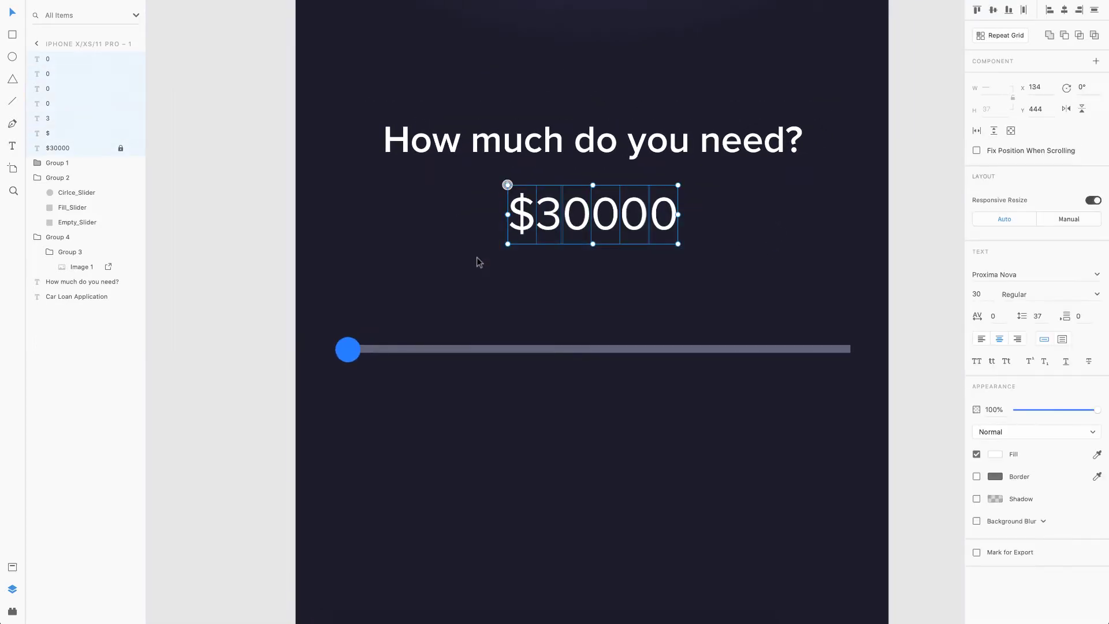
click(482, 290)
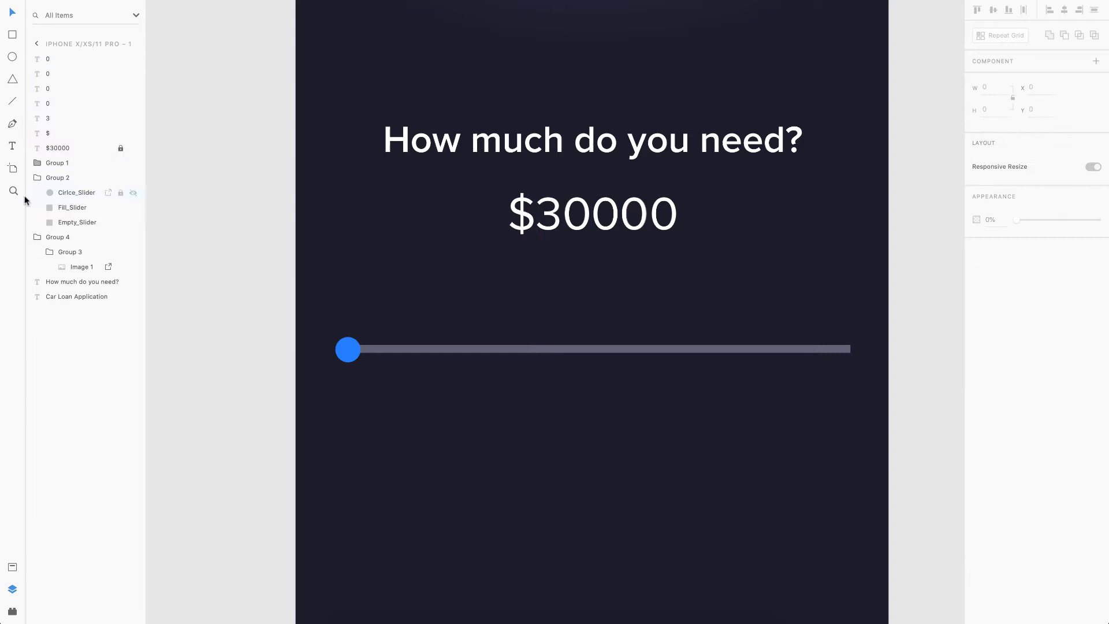
click(75, 149)
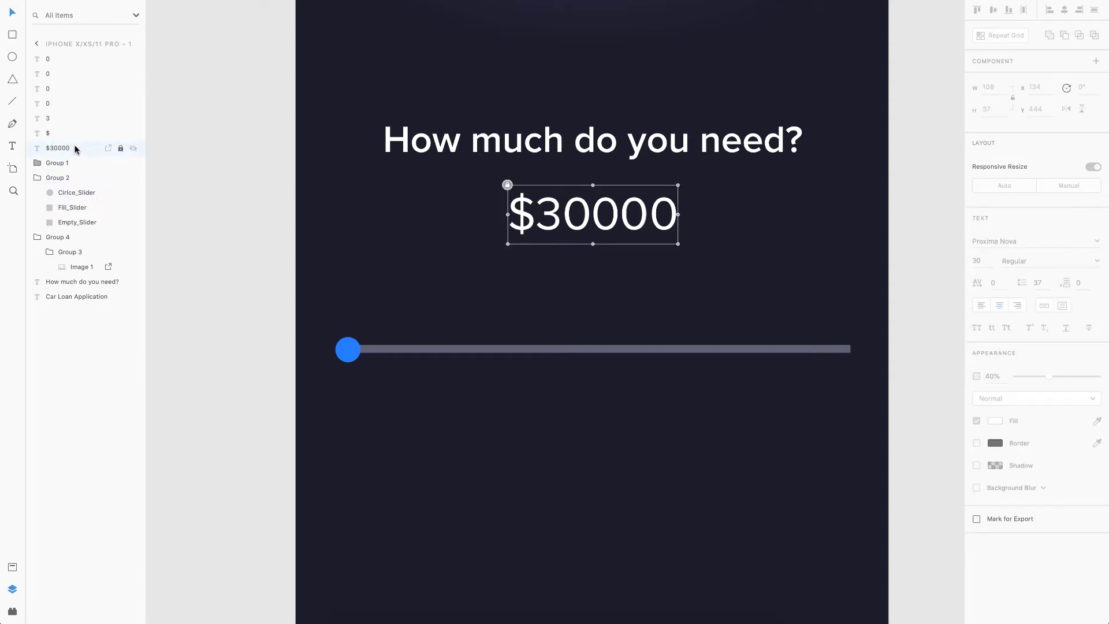
click(120, 149)
key(Delete)
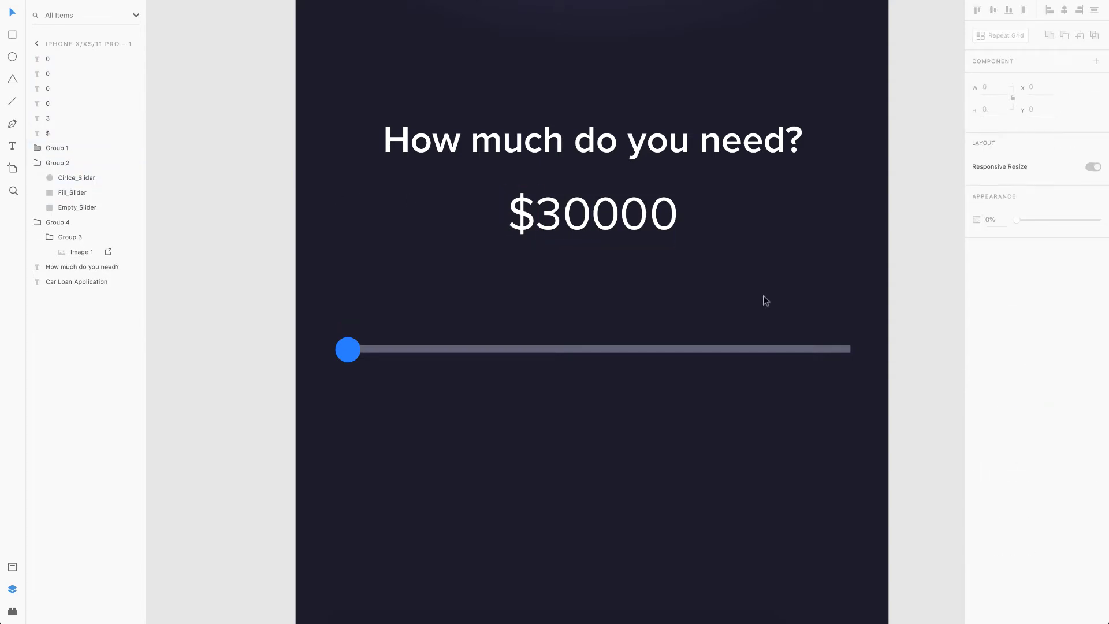
drag(724, 195, 480, 268)
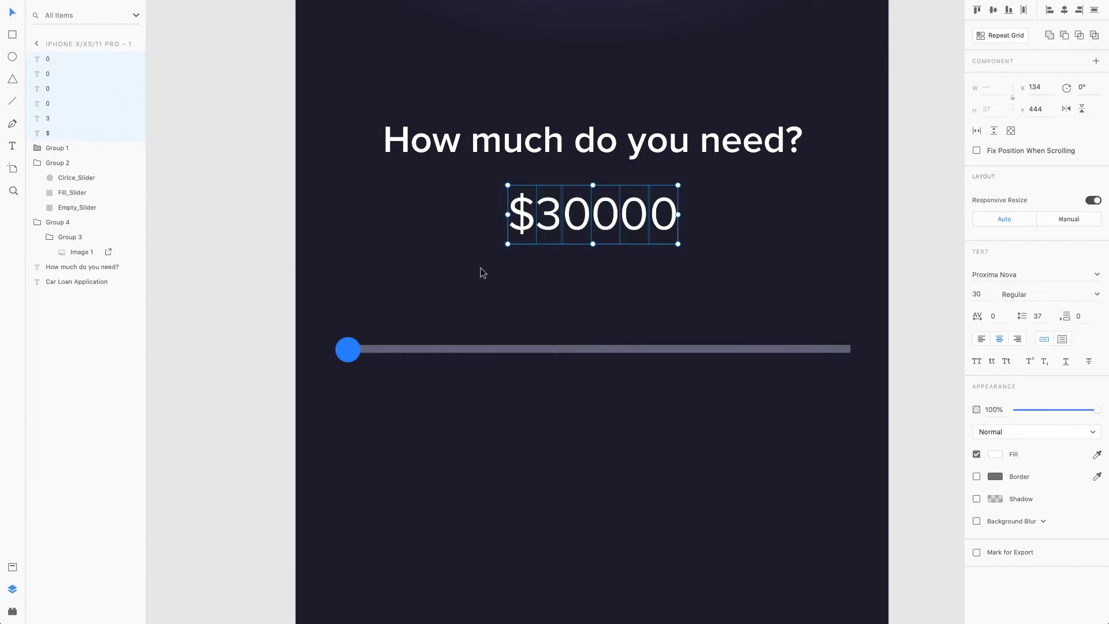
scroll(638, 258, right, 1)
click(643, 261)
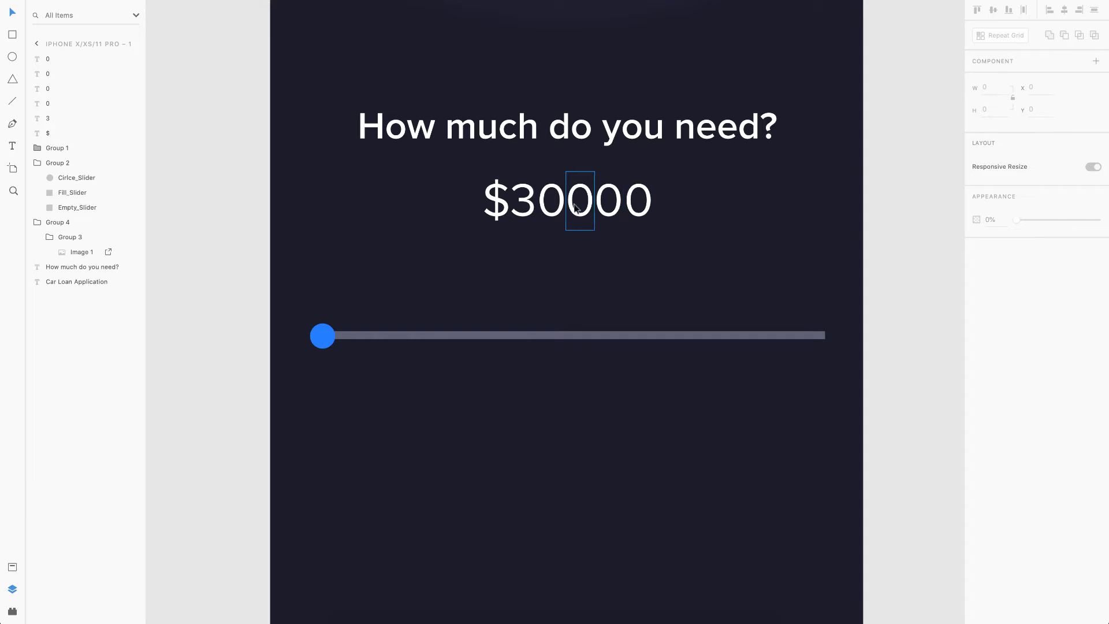
Step: Extend the amount's last zero into a vertical column of the digits 0 to 9, one per line
click(651, 202)
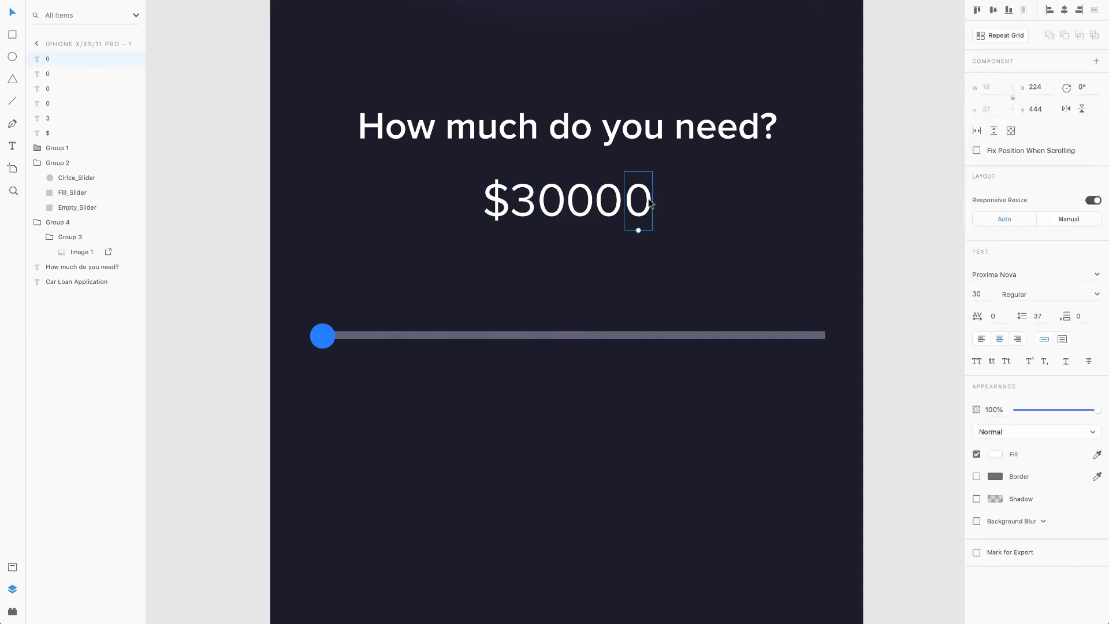
double_click(649, 200)
click(649, 199)
key(Return)
text(1)
key(Return)
text(2 3 4 5)
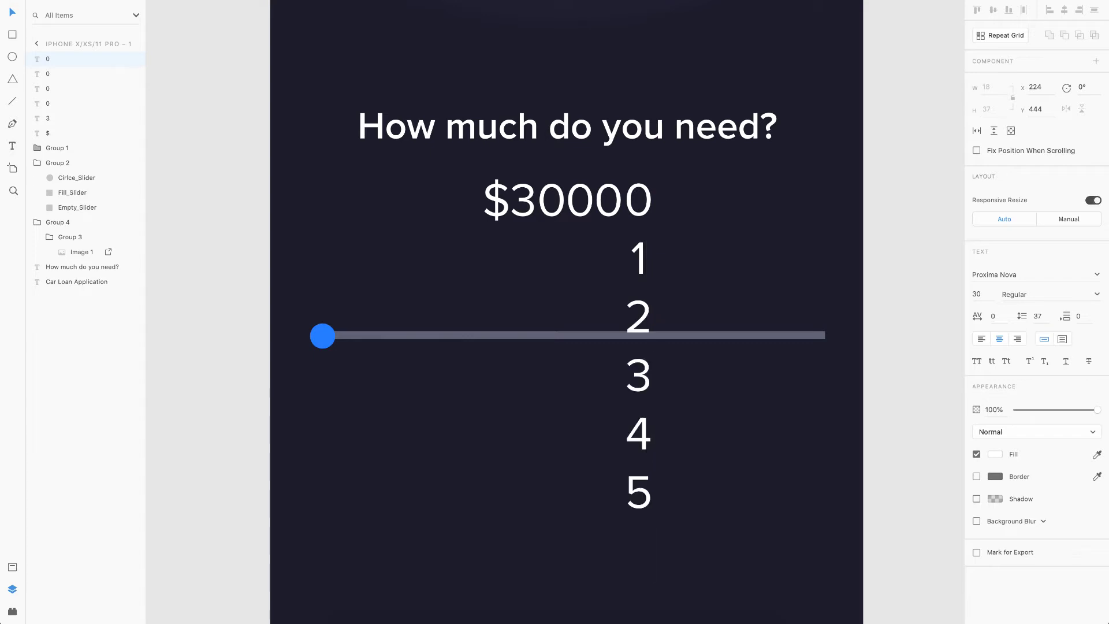
text( 6 7)
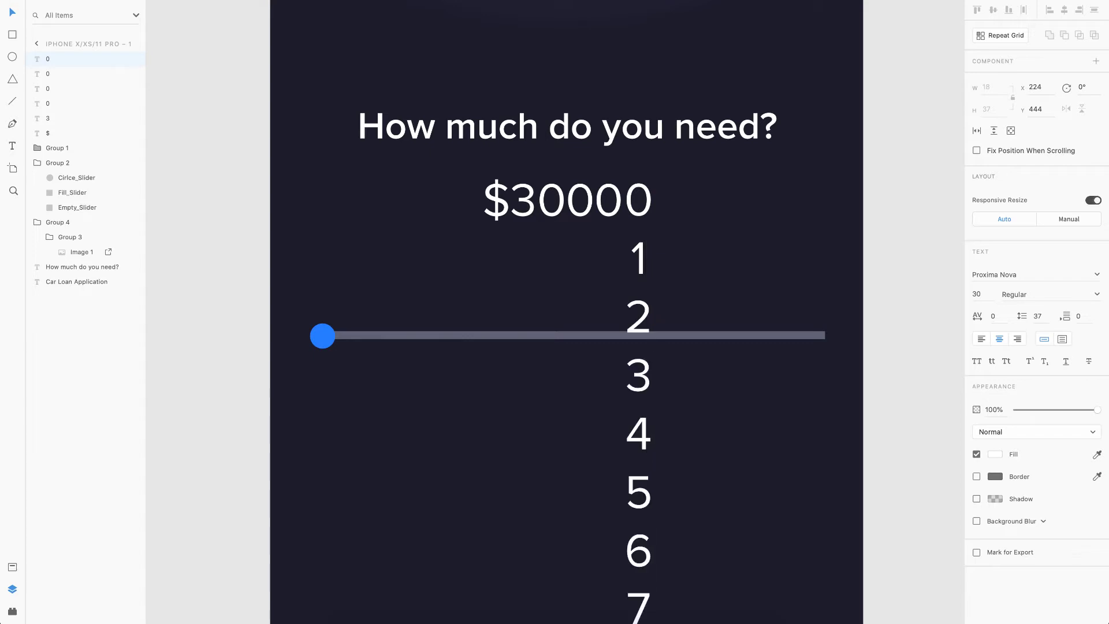
key(Return)
key(Escape)
scroll(827, 240, down, 4)
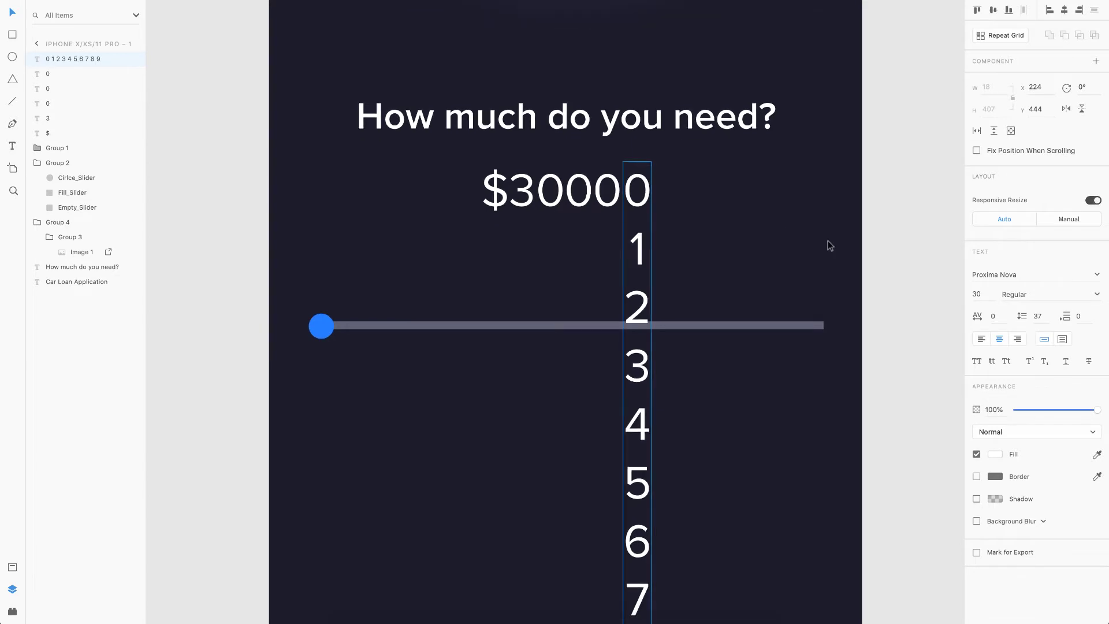
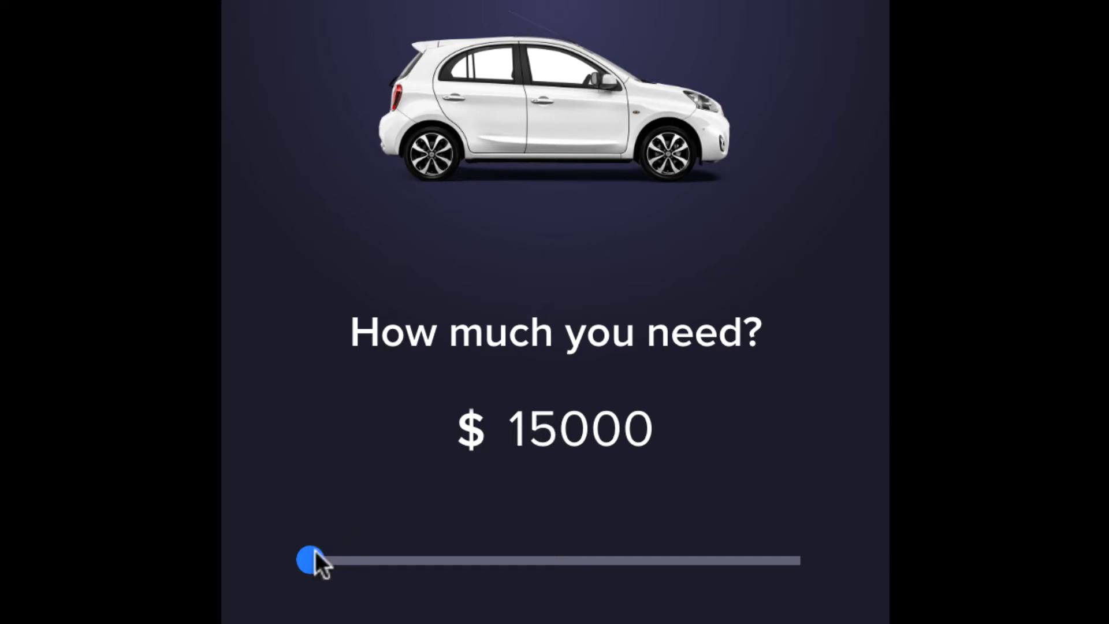
mouse_move(314, 551)
mouse_down()
mouse_move(365, 545)
mouse_move(324, 543)
mouse_up()
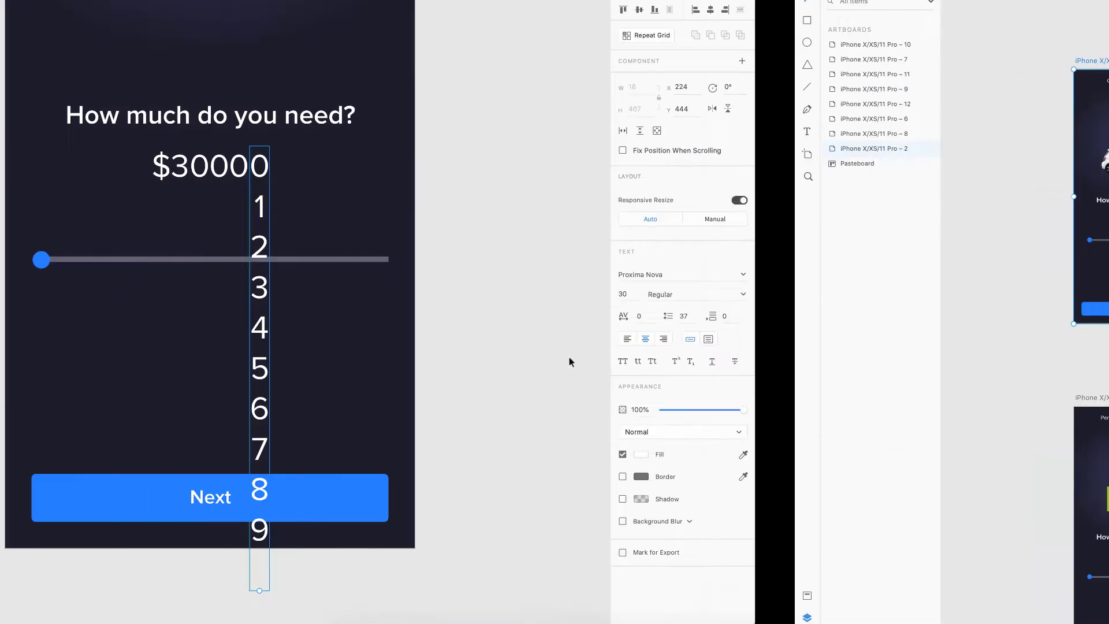
Step: Extend the amount's last digit column so the 0 to 9 sequence runs five times in a row
scroll(664, 465, down, 3)
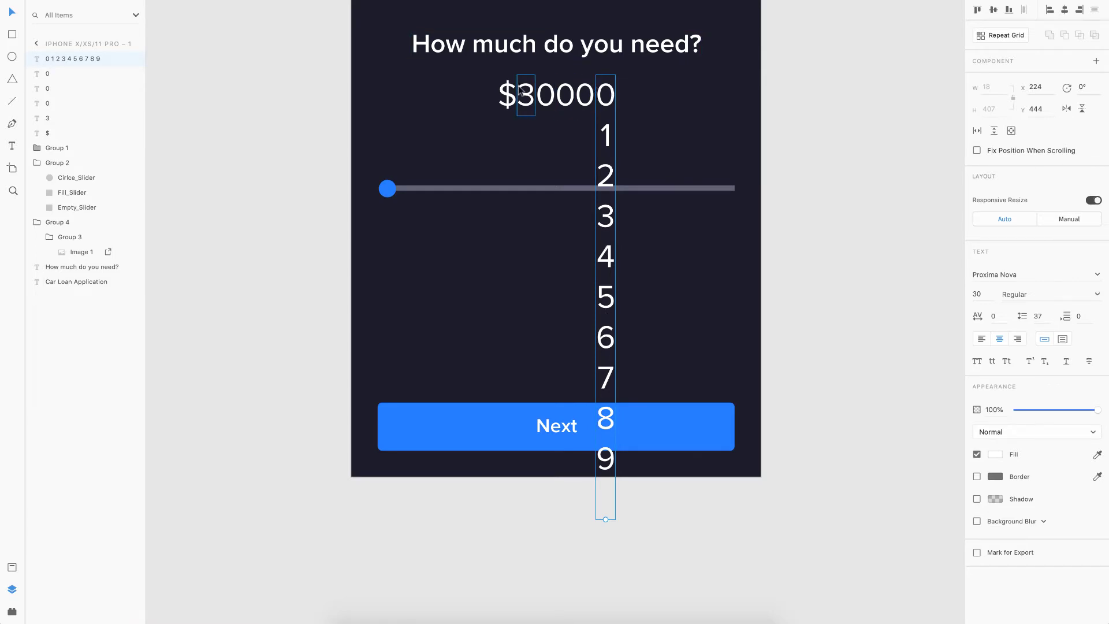
scroll(612, 154, down, 3)
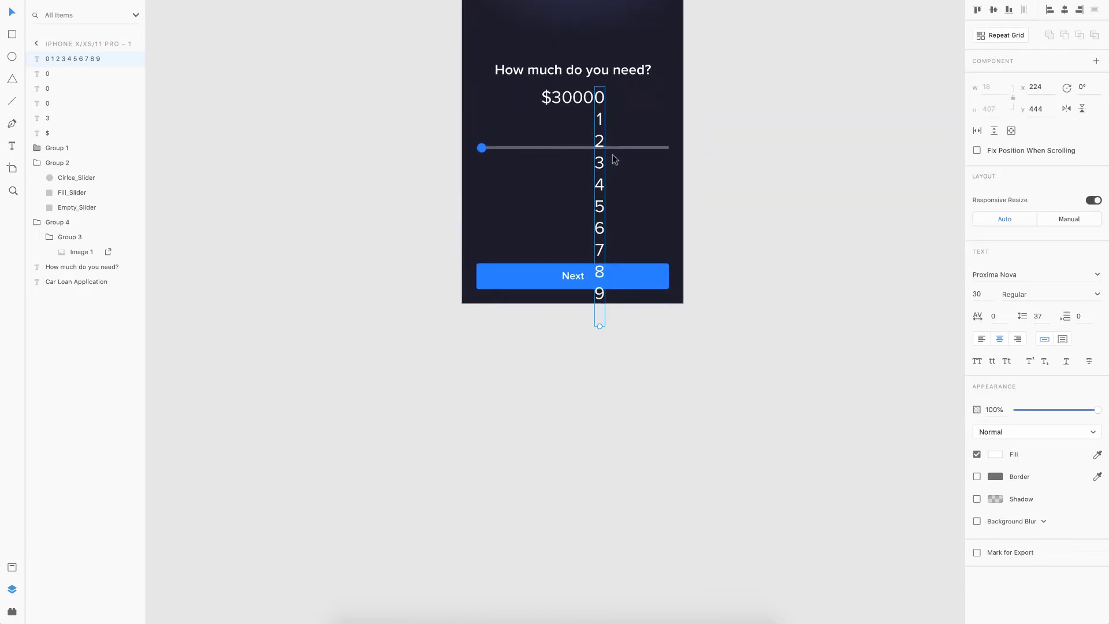
key(Return)
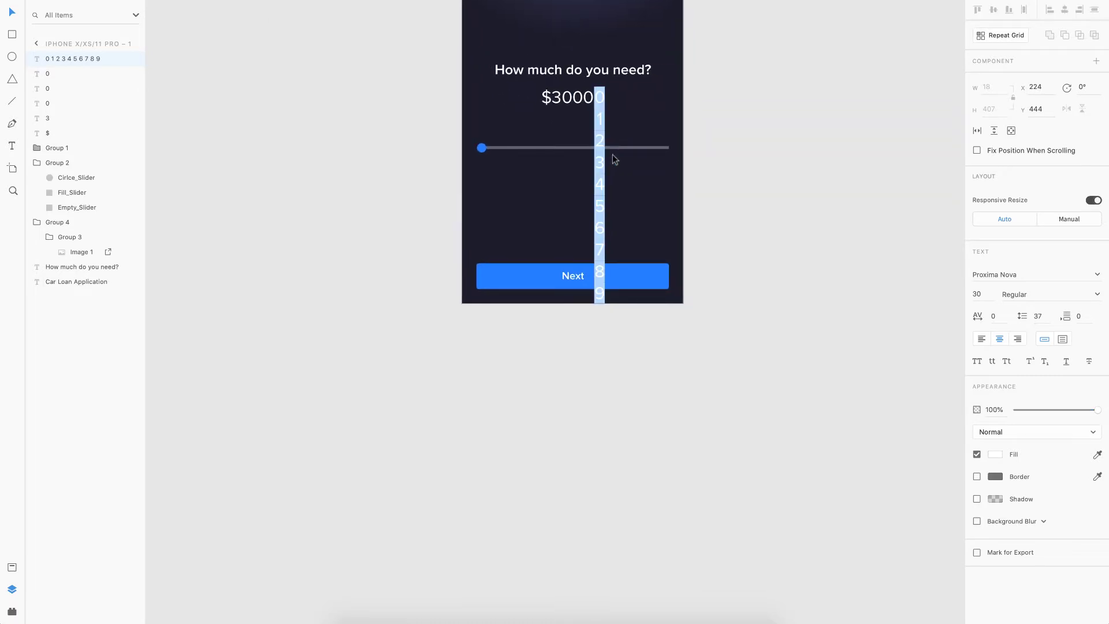
key(Escape)
scroll(612, 154, down, 3)
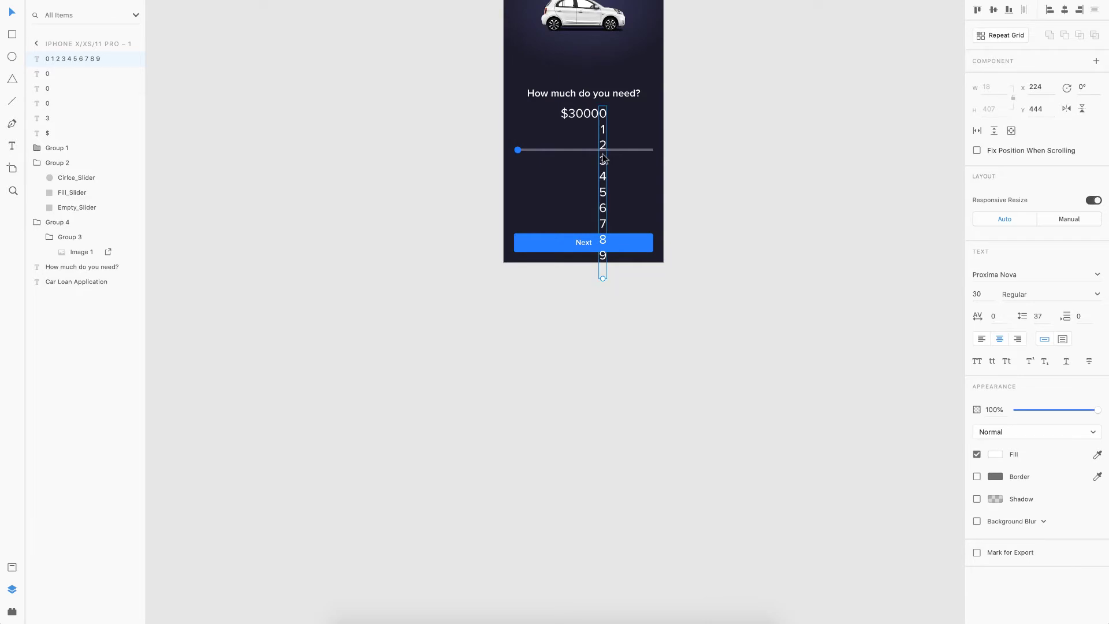
key(Return)
key(ctrl+c)
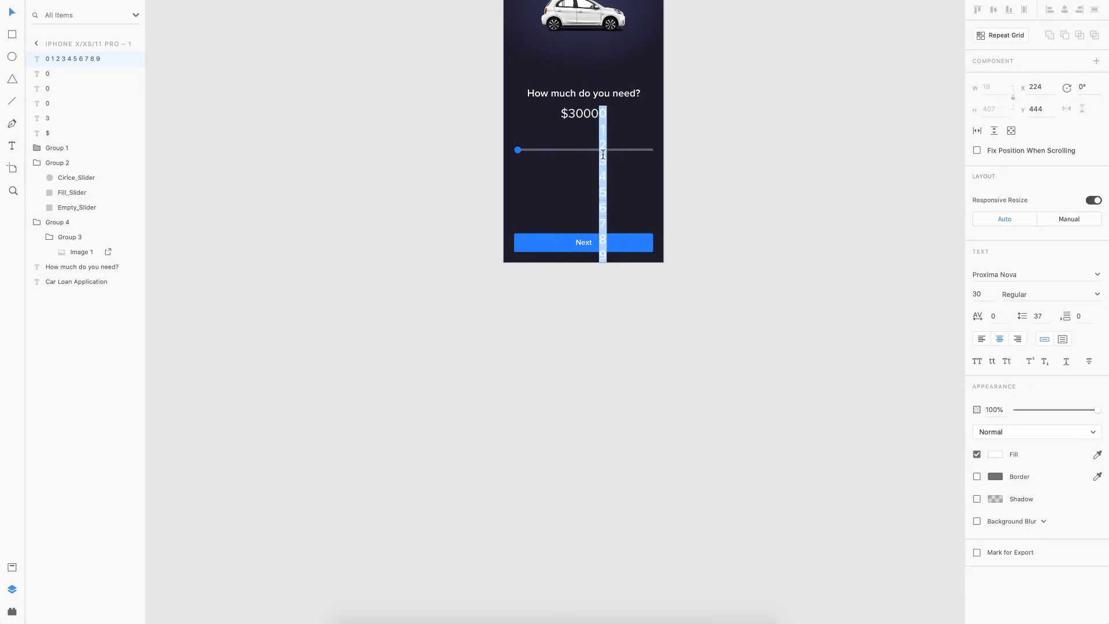
key(Right)
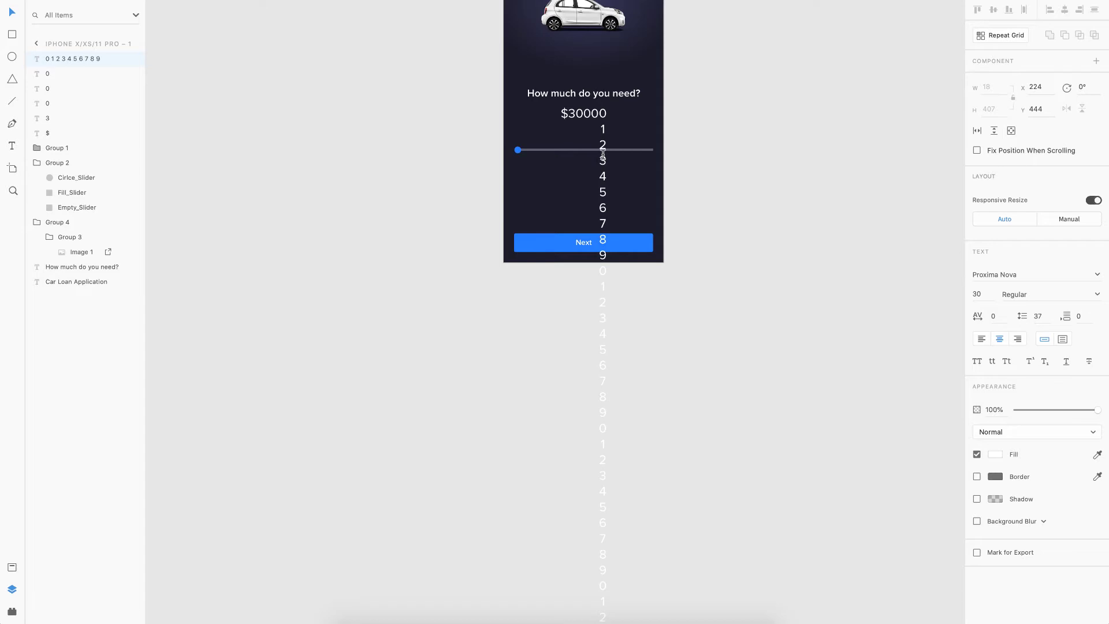
key(Escape)
scroll(679, 238, down, 3)
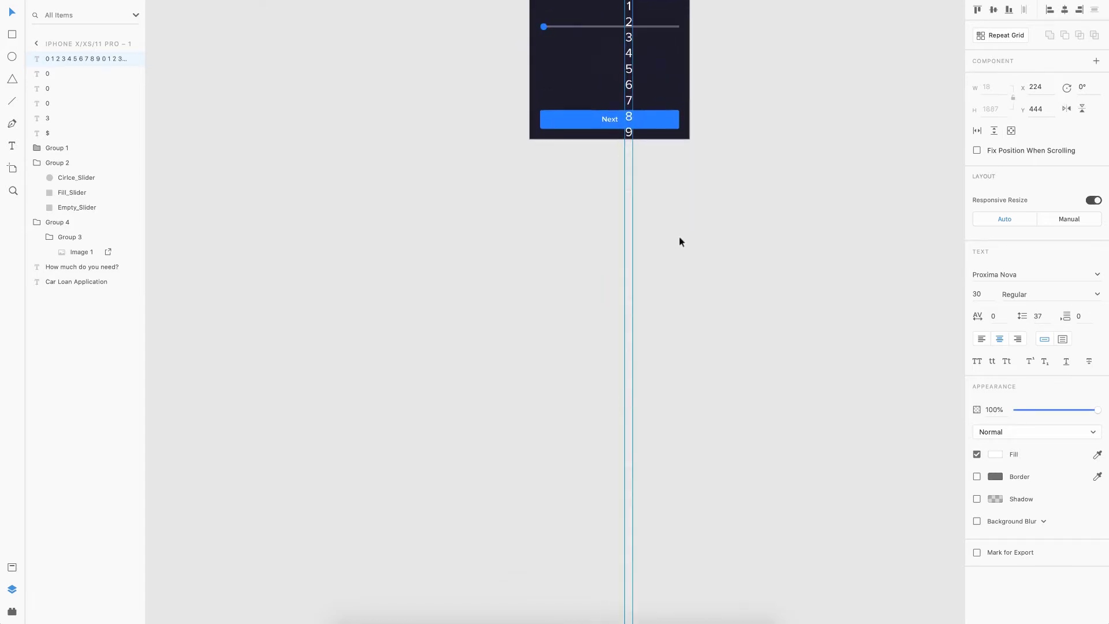
Step: Turn the amount's fourth digit into a column of repeated 0 to 9 sequences and the third digit into one with three repetitions
click(610, 66)
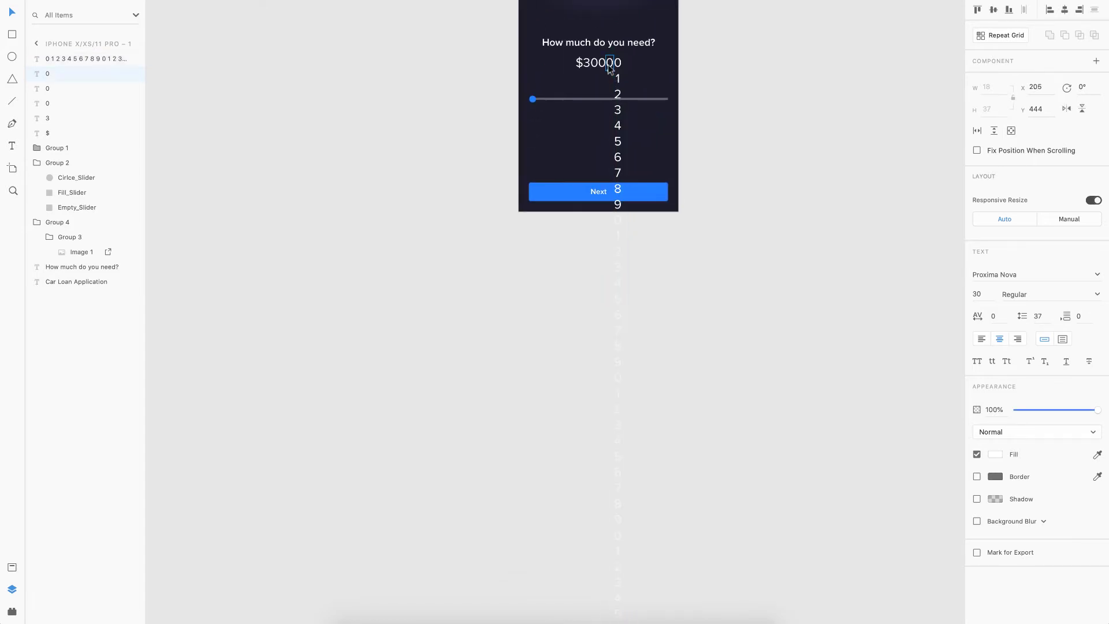
double_click(609, 65)
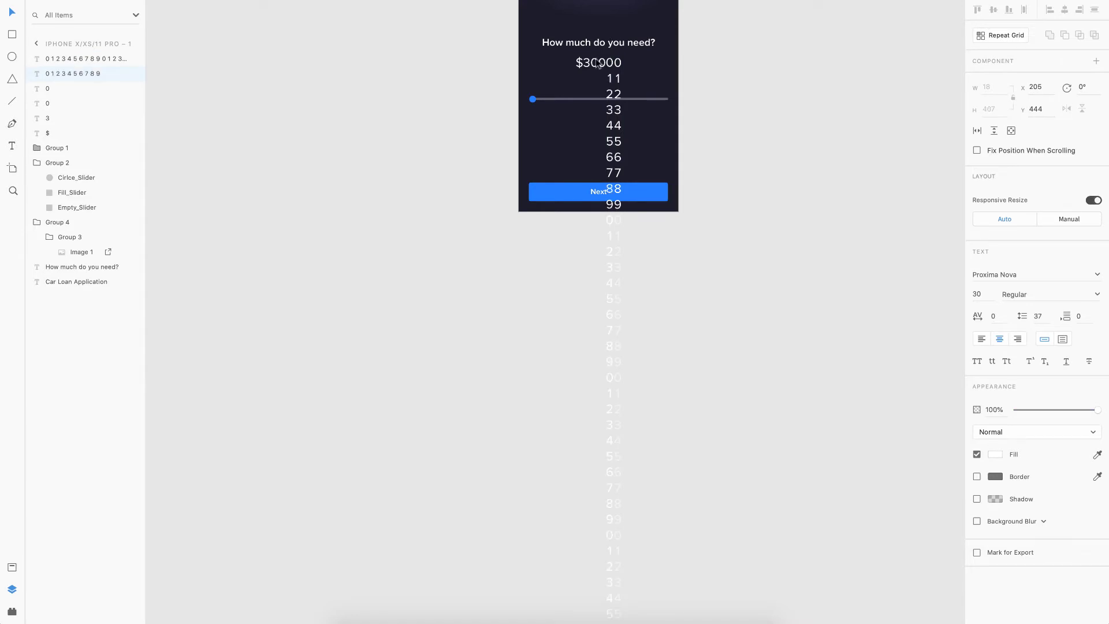
key(Escape)
click(600, 63)
double_click(602, 61)
key(ctrl+v)
key(Escape)
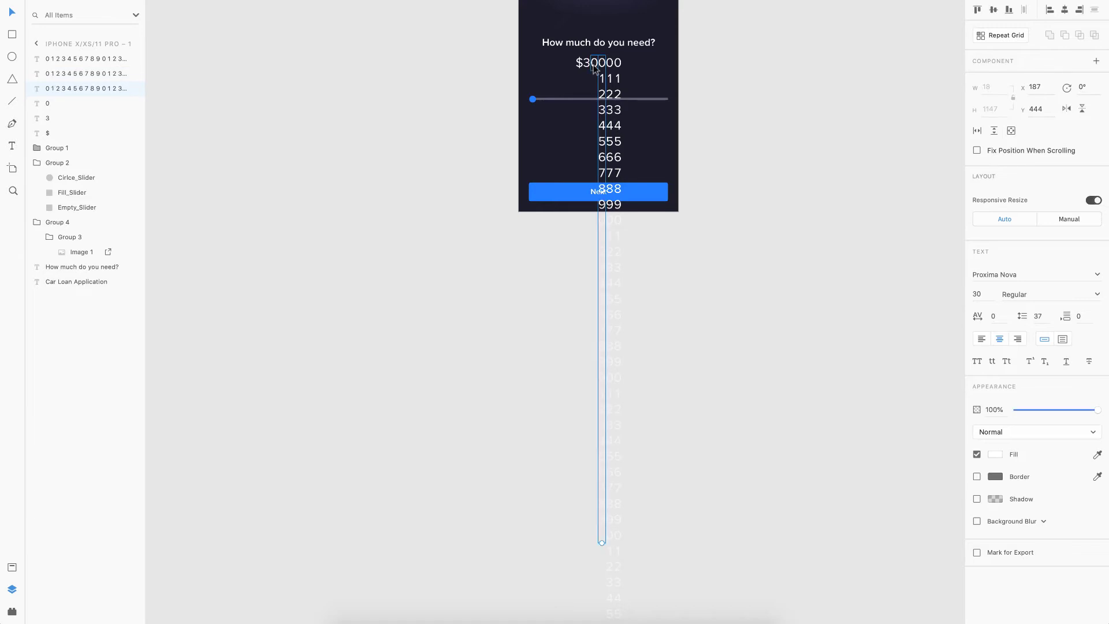
Step: Replace the amount's second digit with a column of two 0 to 9 sequences and its first digit, the 3, with one sequence
click(594, 63)
double_click(594, 63)
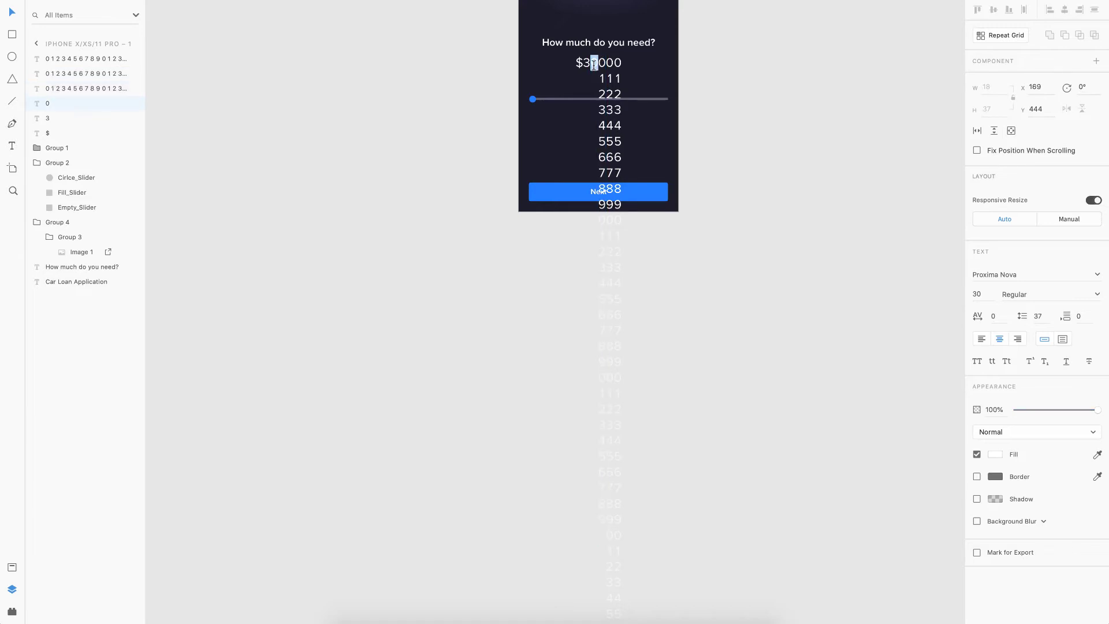
key(ctrl+v)
key(Escape)
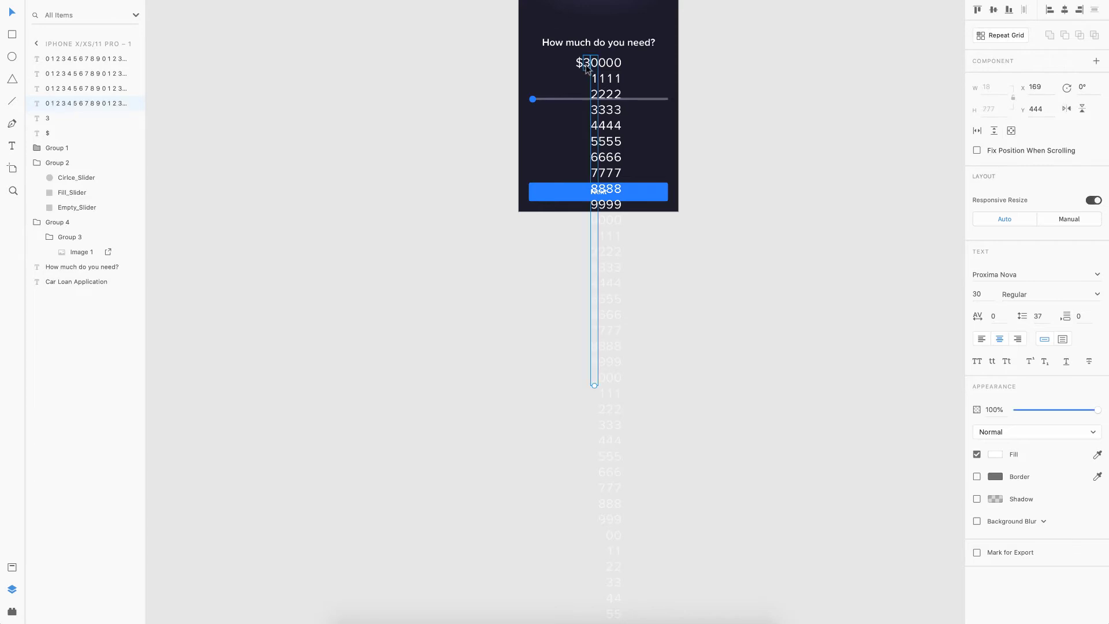
click(586, 65)
double_click(587, 63)
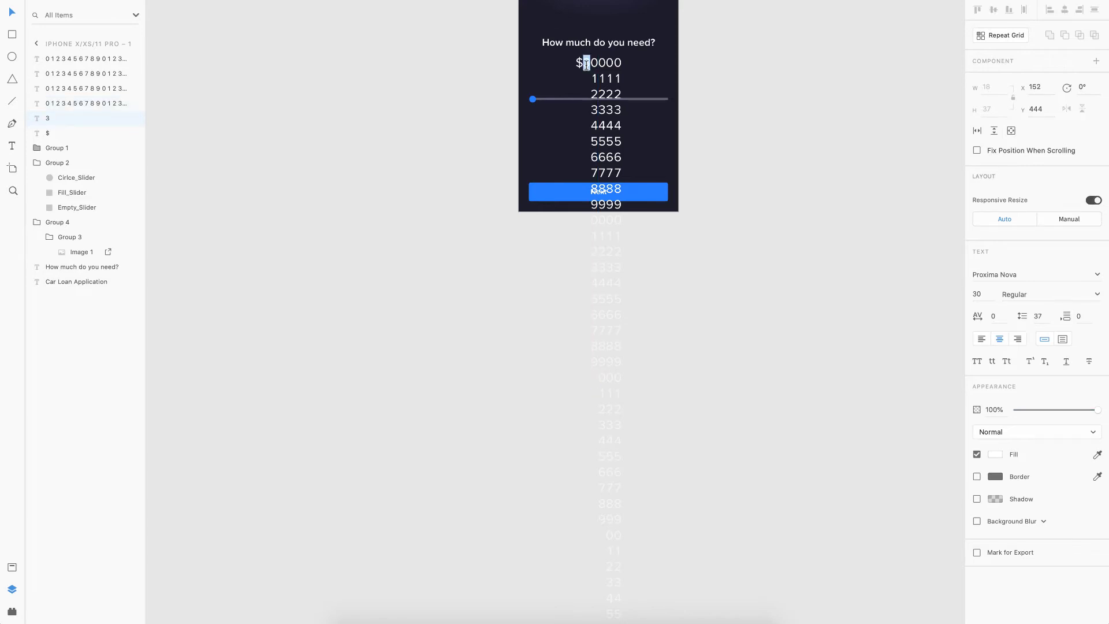
key(ctrl+v)
key(Escape)
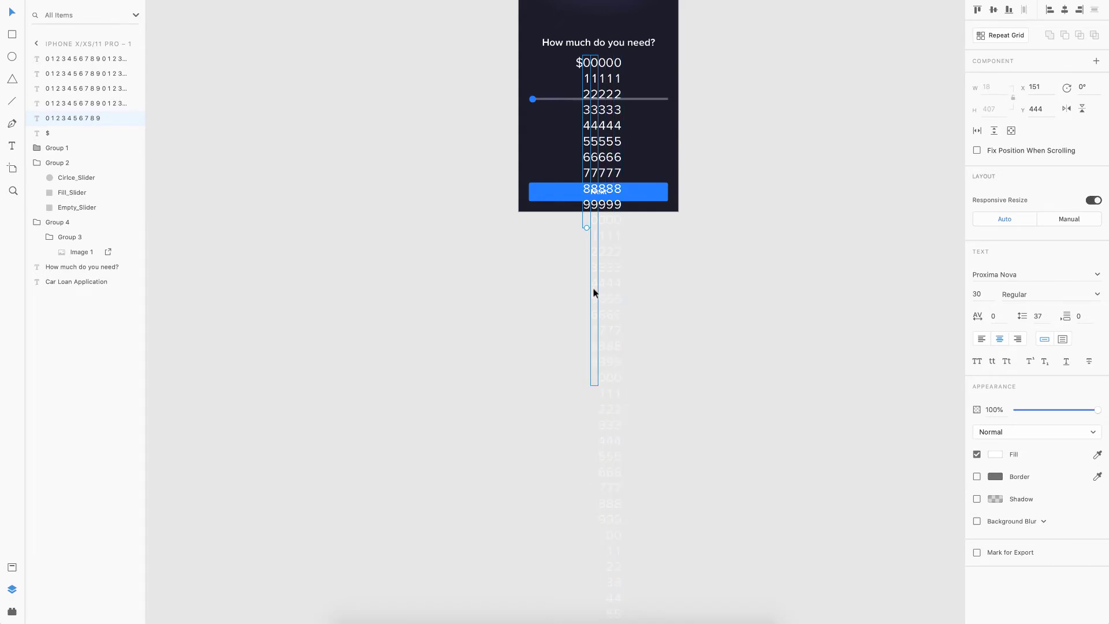
click(656, 287)
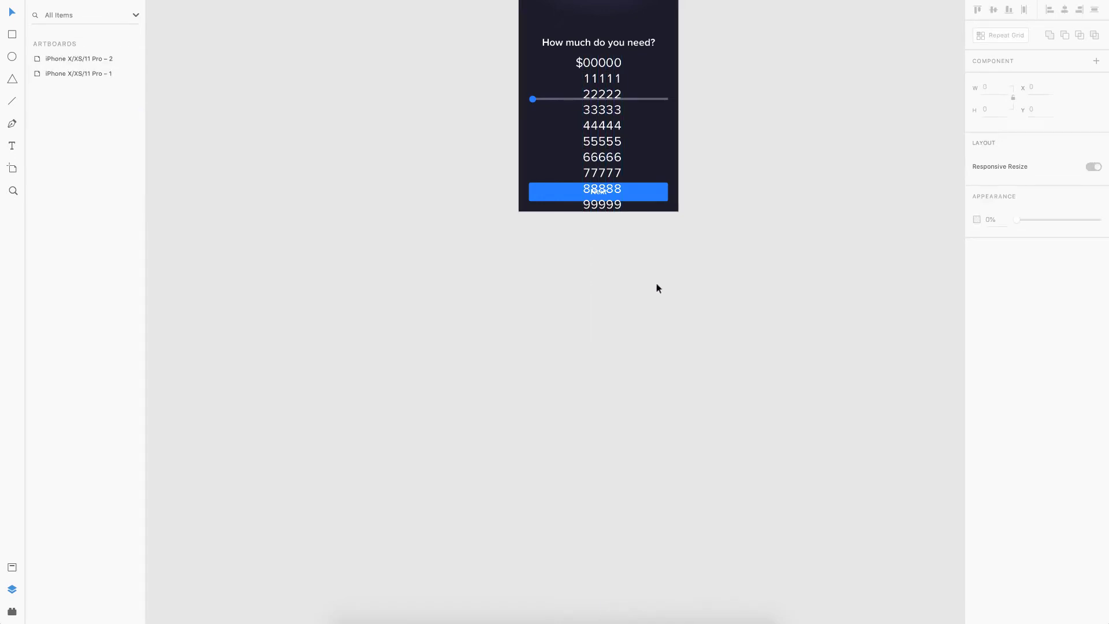
Step: Draw a rectangle about 187 by 43 over the amount's top row and remove its border and fill
scroll(594, 81, up, 5)
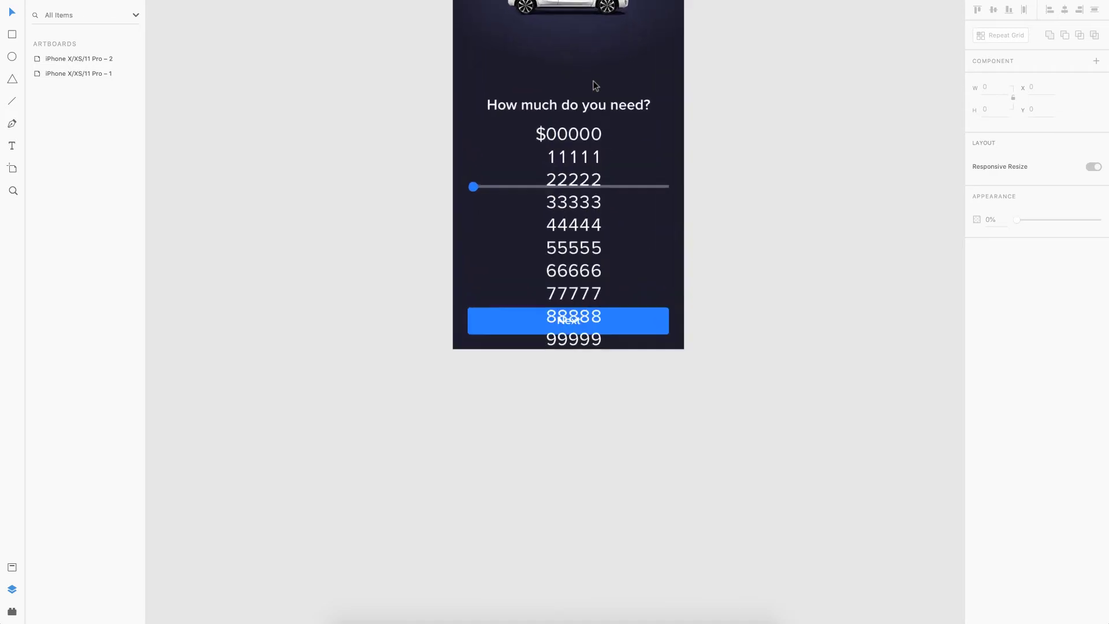
scroll(594, 81, up, 1)
scroll(594, 81, up, 1)
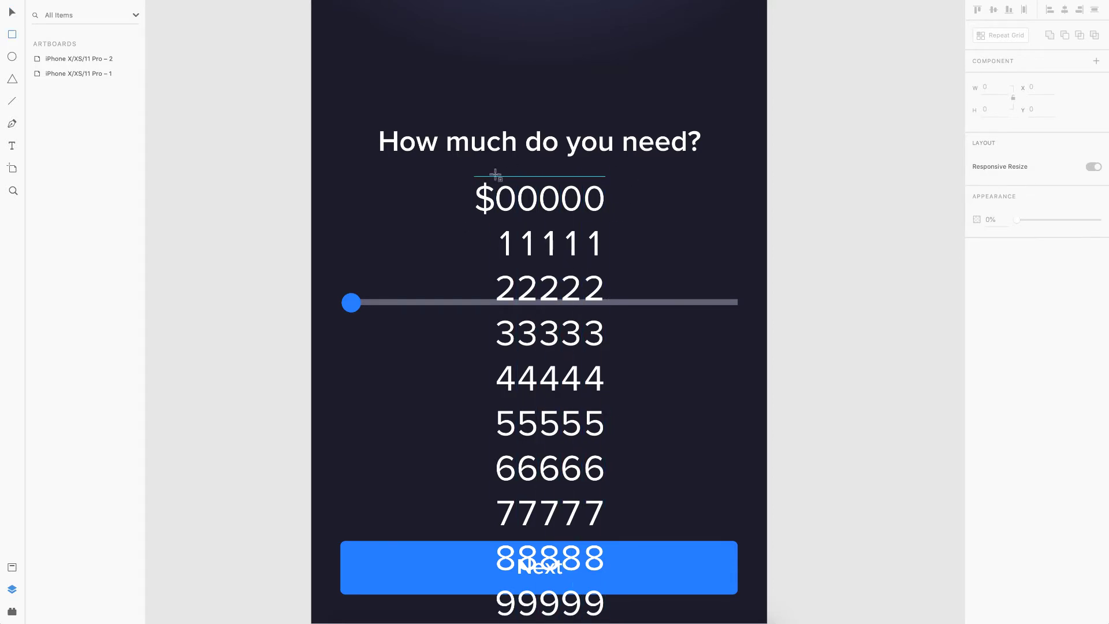
key(r)
mouse_move(436, 170)
mouse_down()
mouse_move(618, 223)
mouse_move(663, 223)
mouse_up()
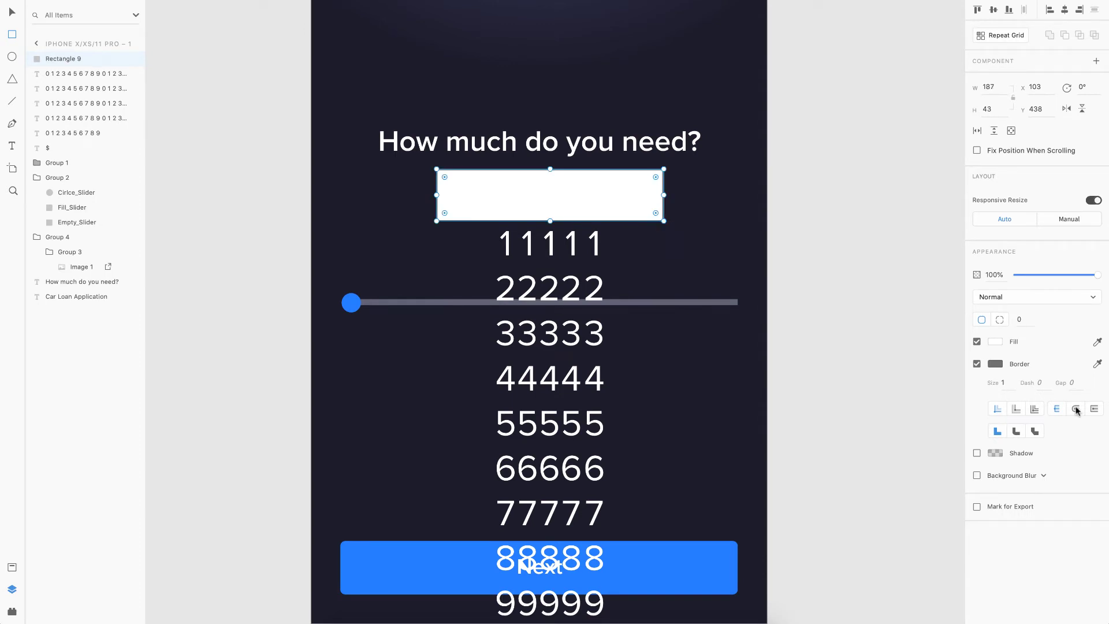
click(976, 364)
click(977, 342)
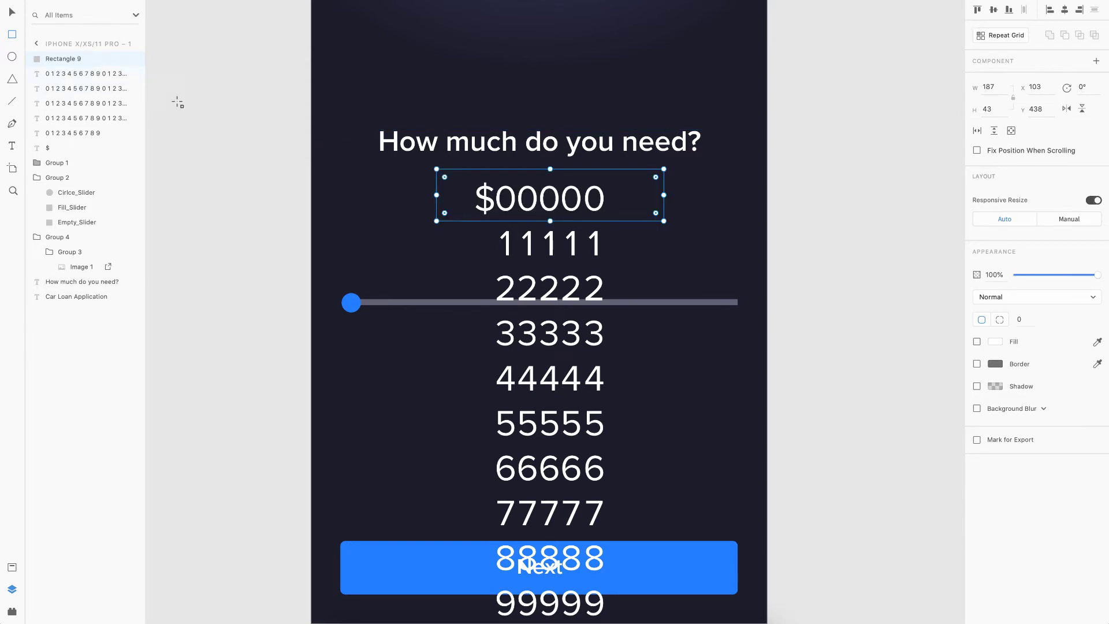
click(226, 110)
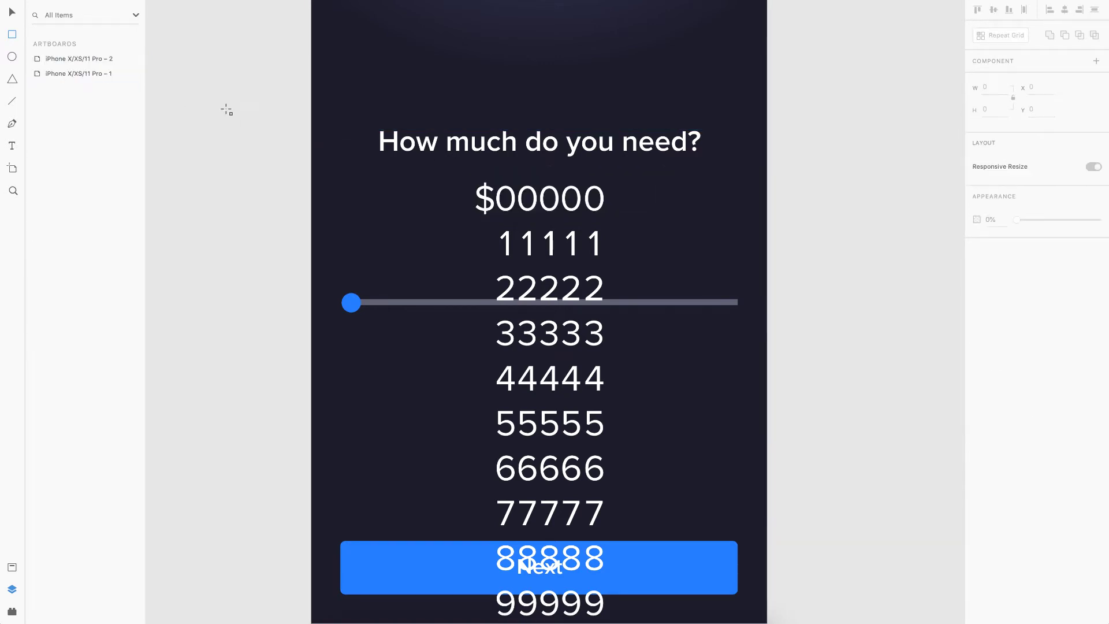
Step: Mask the dollar sign and all five digit columns with the rectangle, using Mask with Shape
key(v)
click(501, 211)
shift+click(484, 199)
shift+click(526, 211)
shift+click(549, 211)
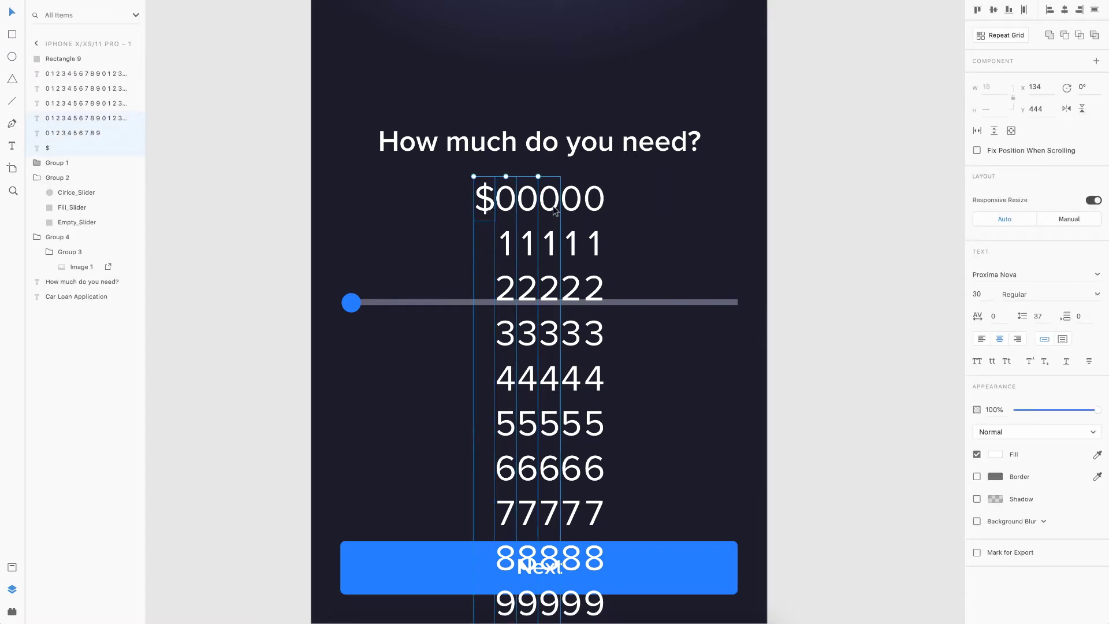
shift+click(571, 211)
shift+click(588, 211)
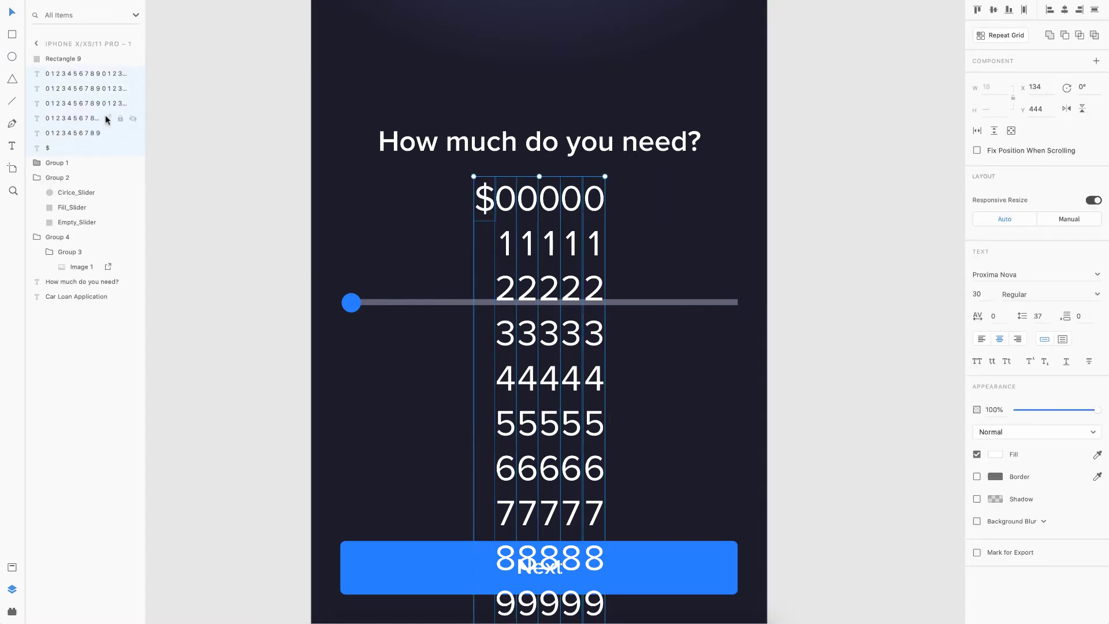
shift+click(60, 60)
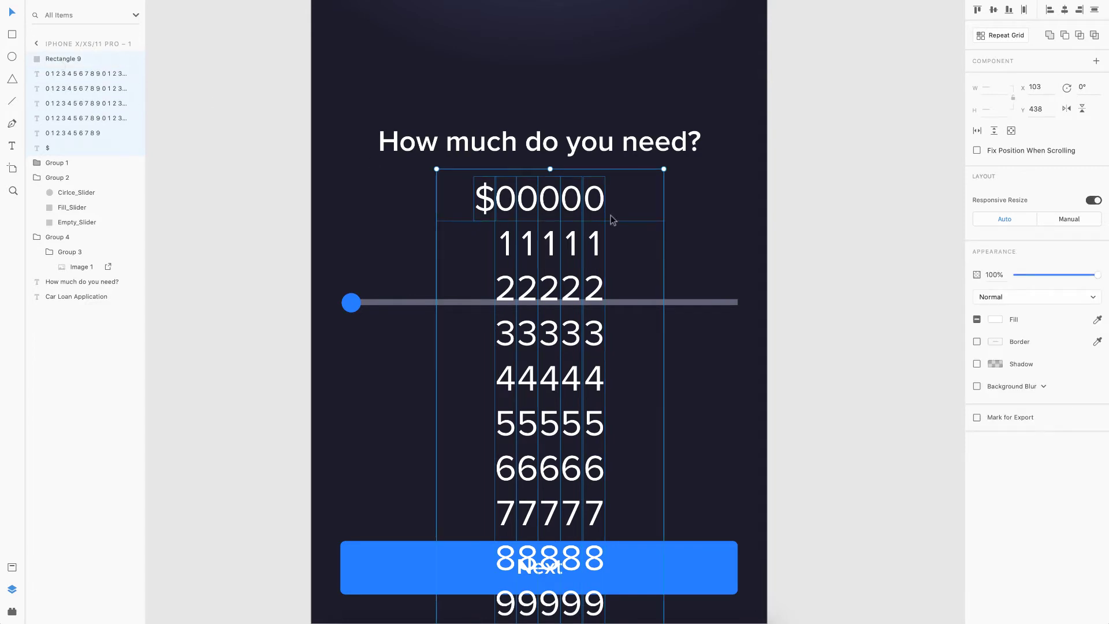
right_click(105, 306)
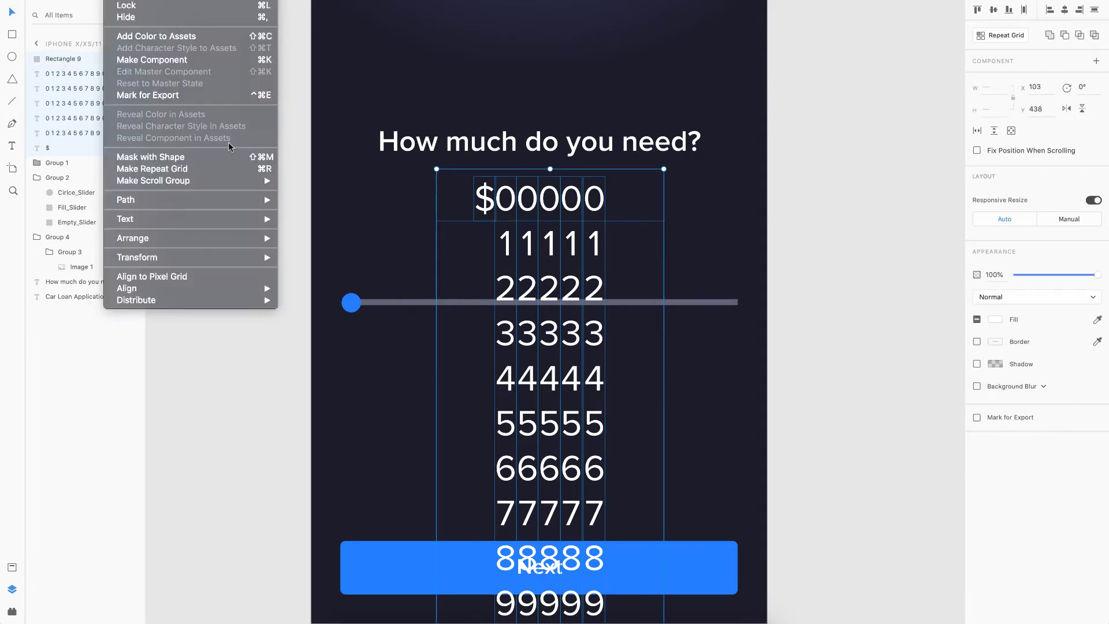
click(192, 155)
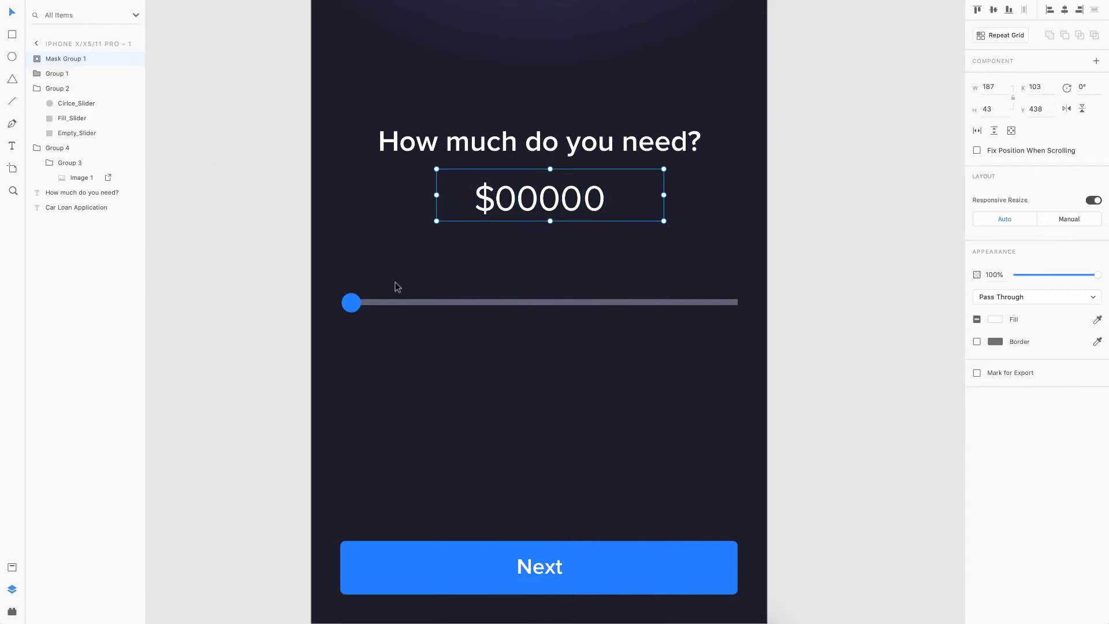
click(287, 310)
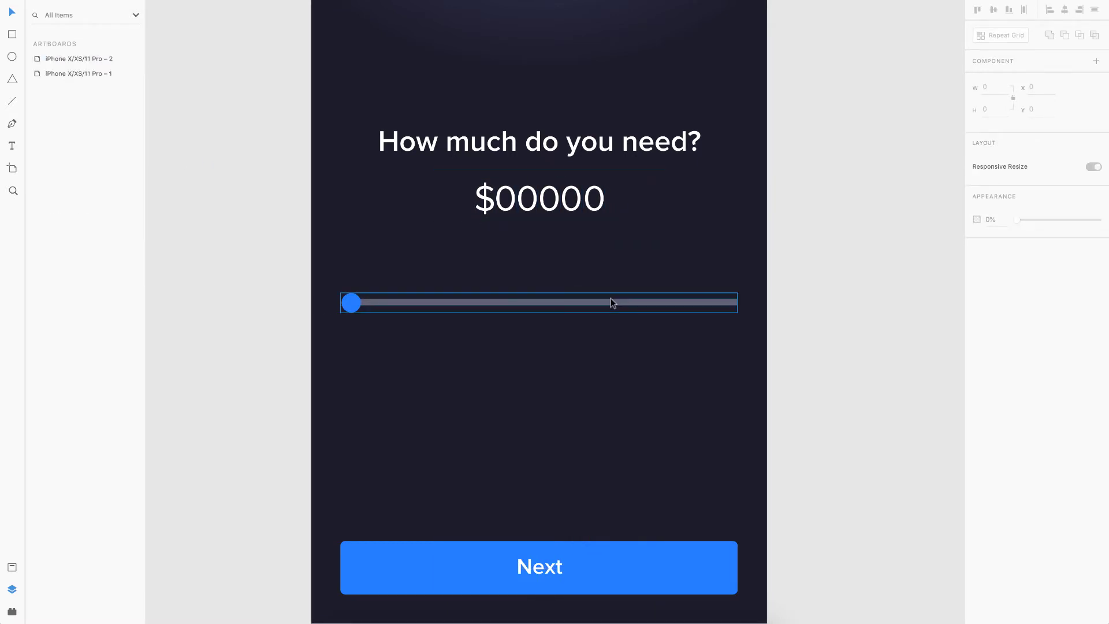
Step: Bring the first sedan image from the assets artboard onto the pasteboard just left of the loan screen, at about X -272, Y 155
scroll(611, 298, down, 2)
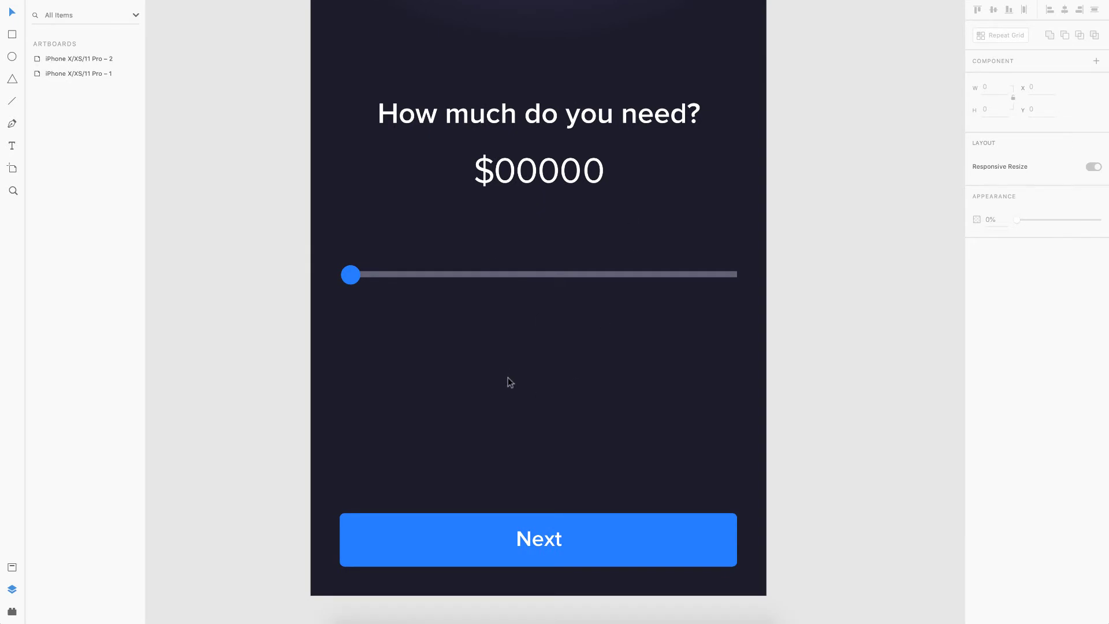
scroll(507, 376, down, 5)
scroll(507, 376, up, 2)
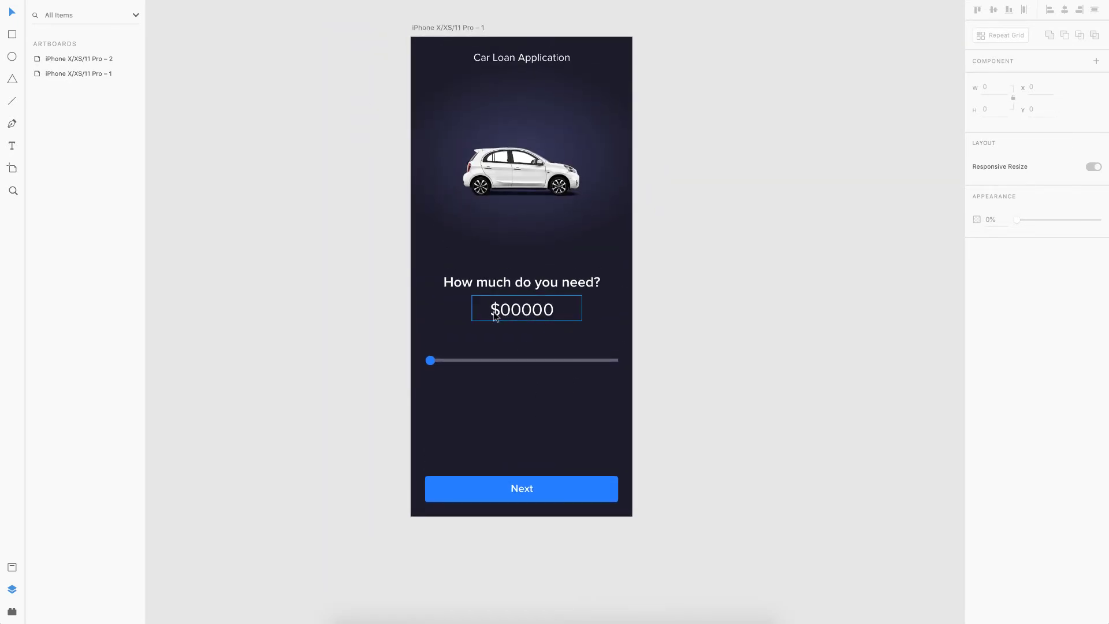
scroll(495, 315, up, 1)
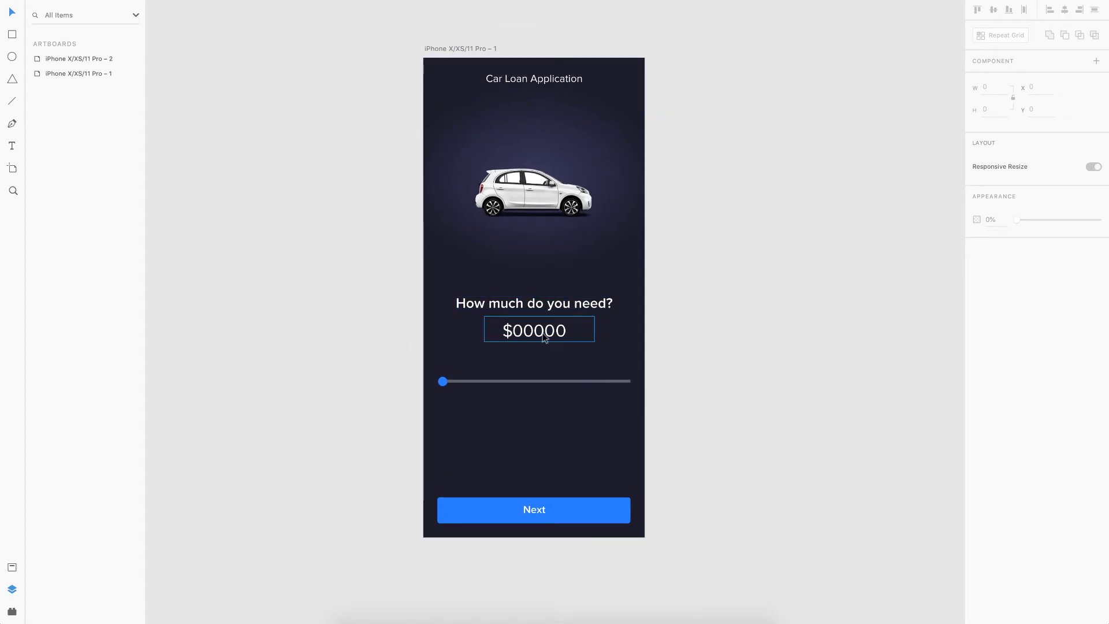
click(527, 193)
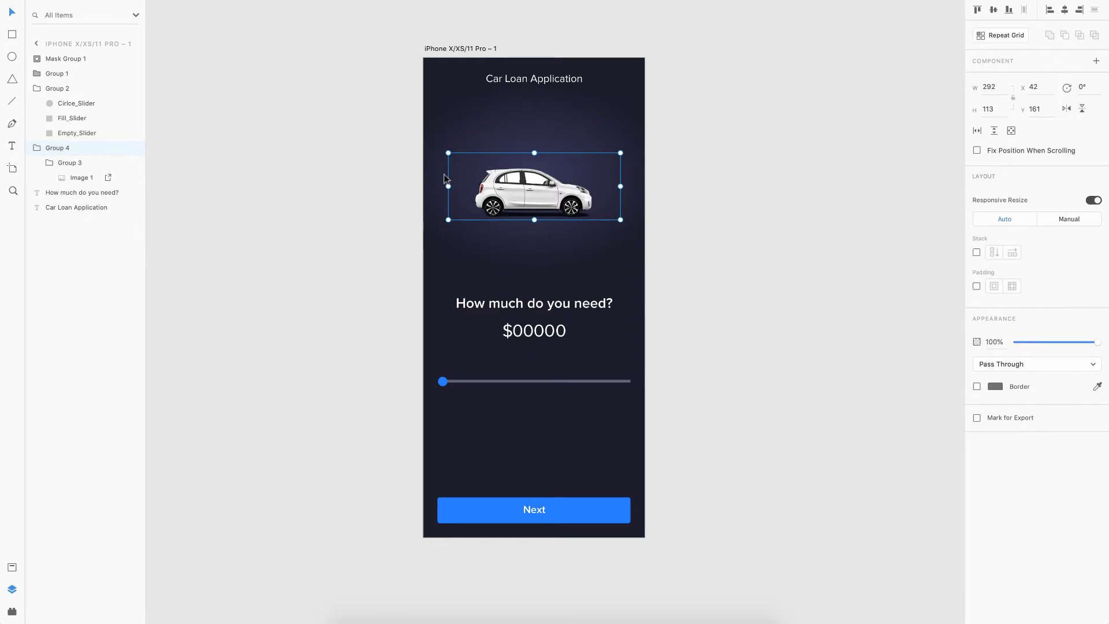
scroll(376, 206, down, 3)
scroll(376, 206, up, 5)
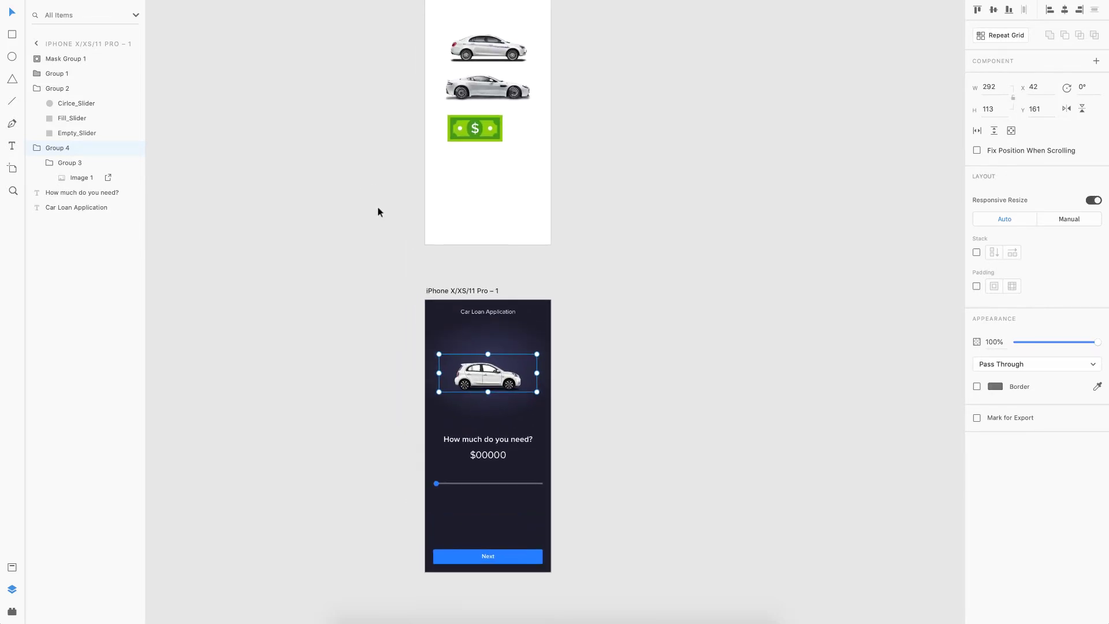
drag(507, 65, 389, 373)
scroll(389, 373, up, 3)
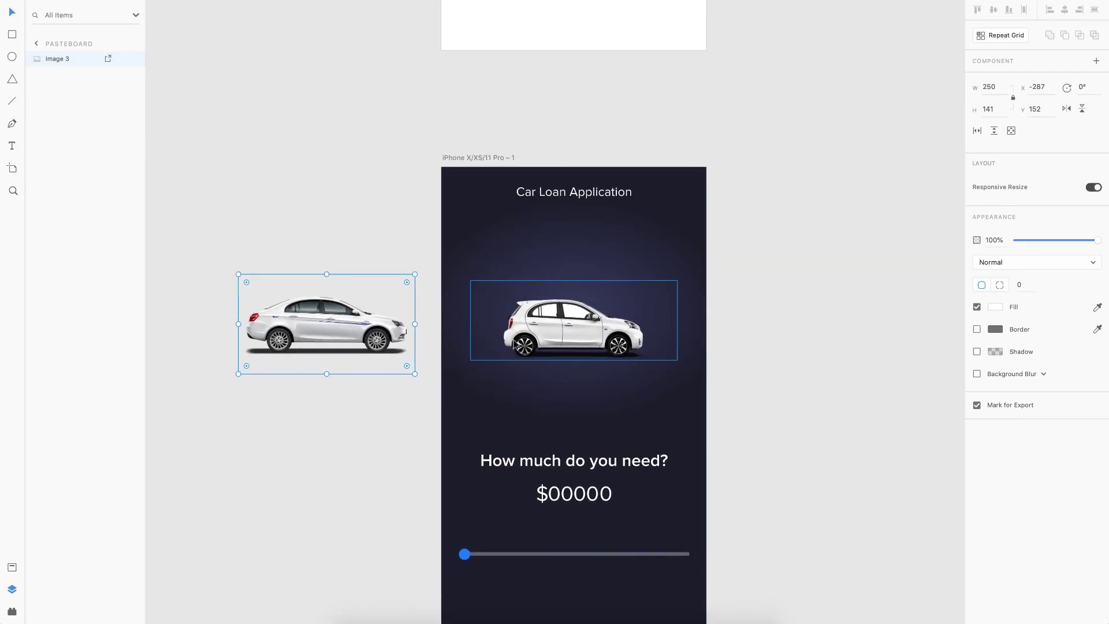
drag(316, 315, 328, 317)
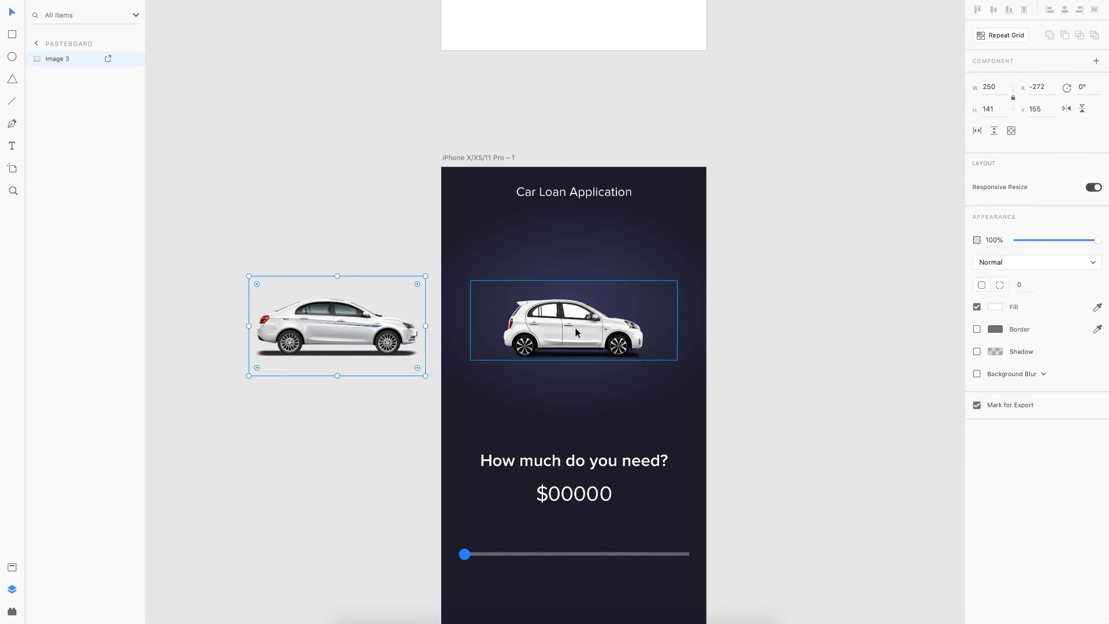
Step: Group the pasteboard sedan image with the white hatchback's group on the loan screen
scroll(578, 318, down, 2)
shift+click(594, 282)
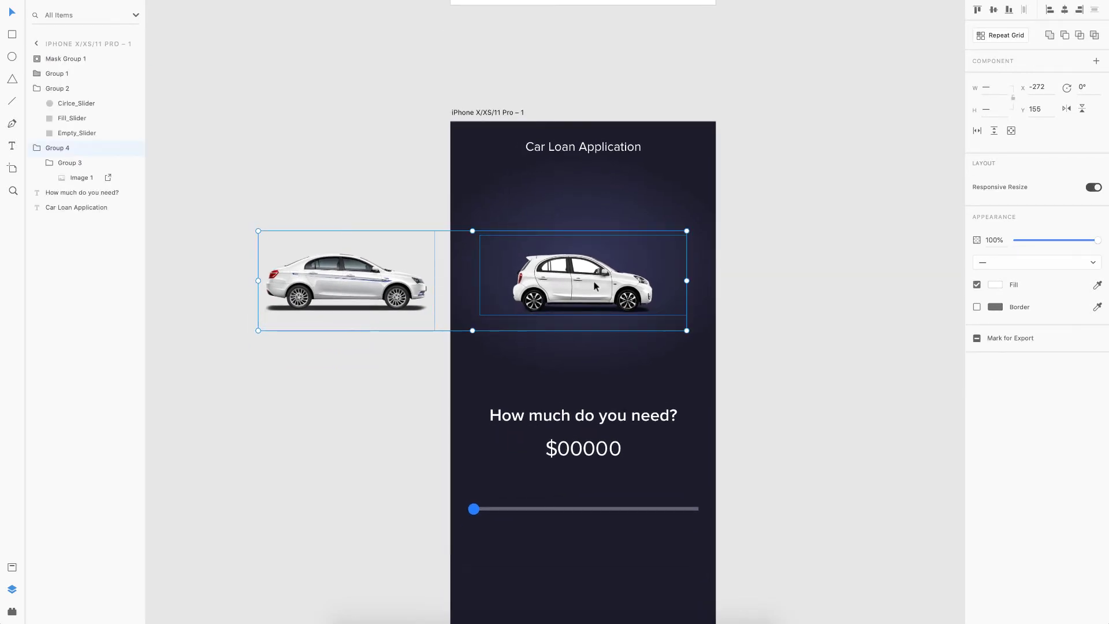
key(ctrl+g)
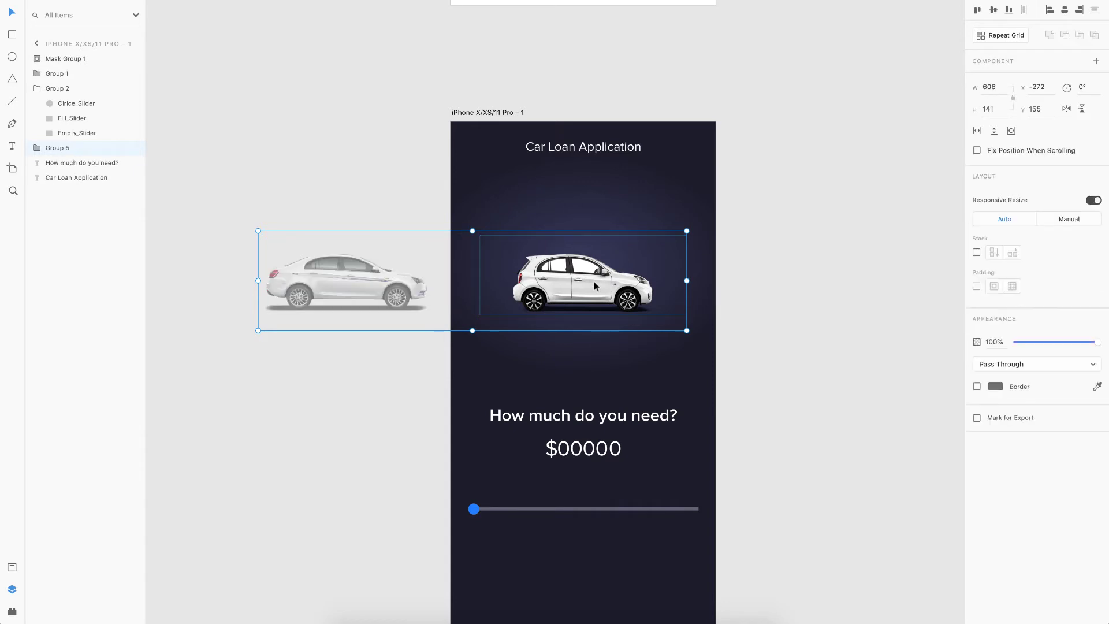
click(767, 277)
click(598, 286)
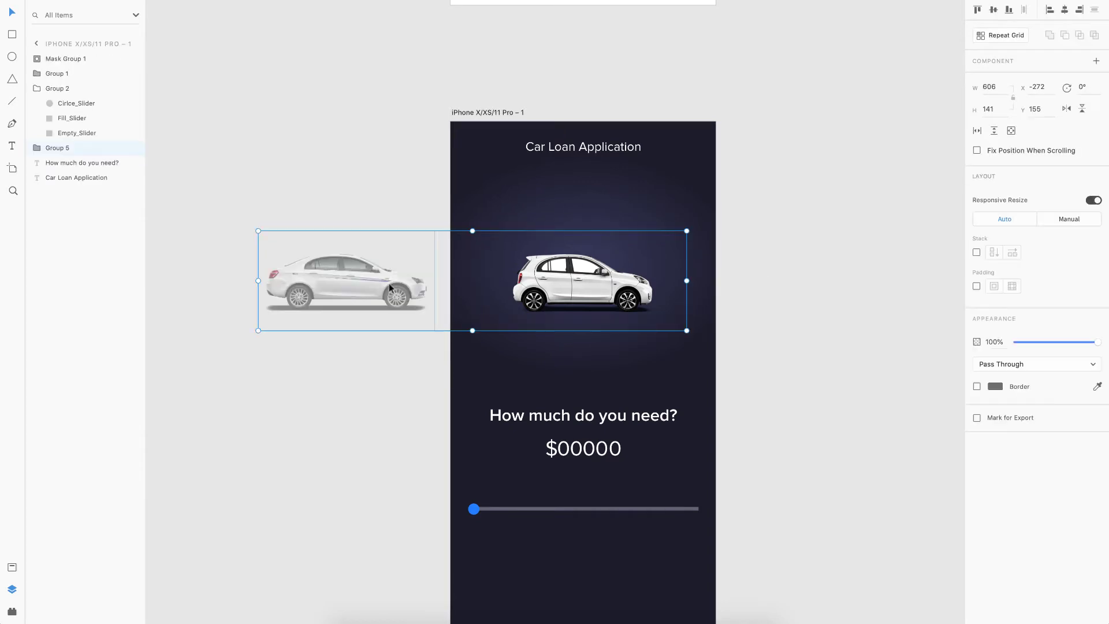
scroll(632, 362, down, 3)
scroll(656, 247, down, 1)
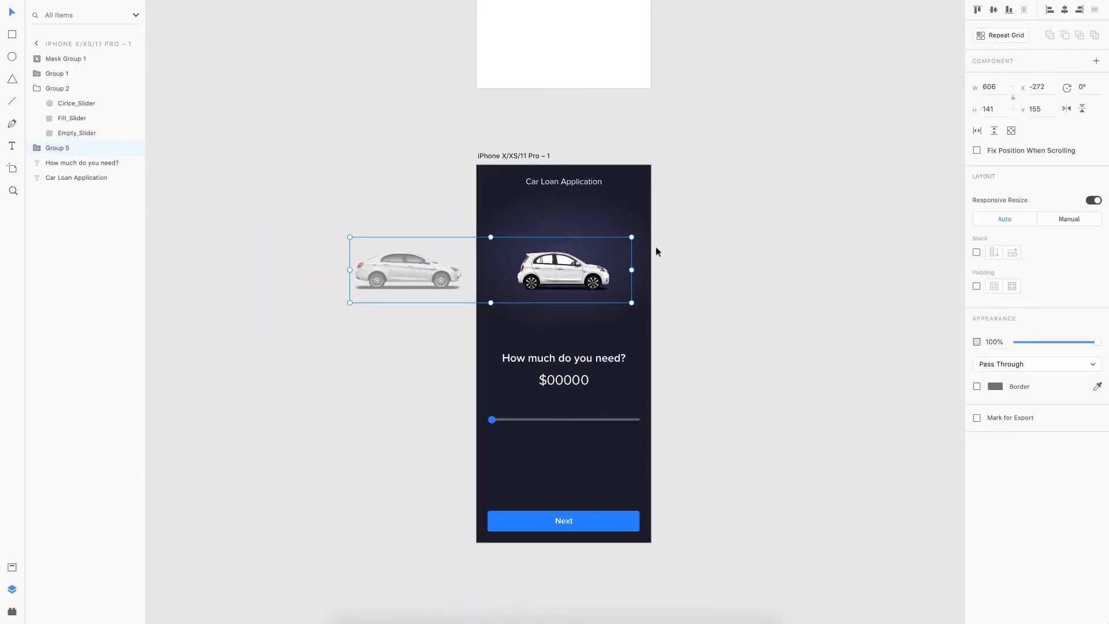
scroll(485, 425, up, 3)
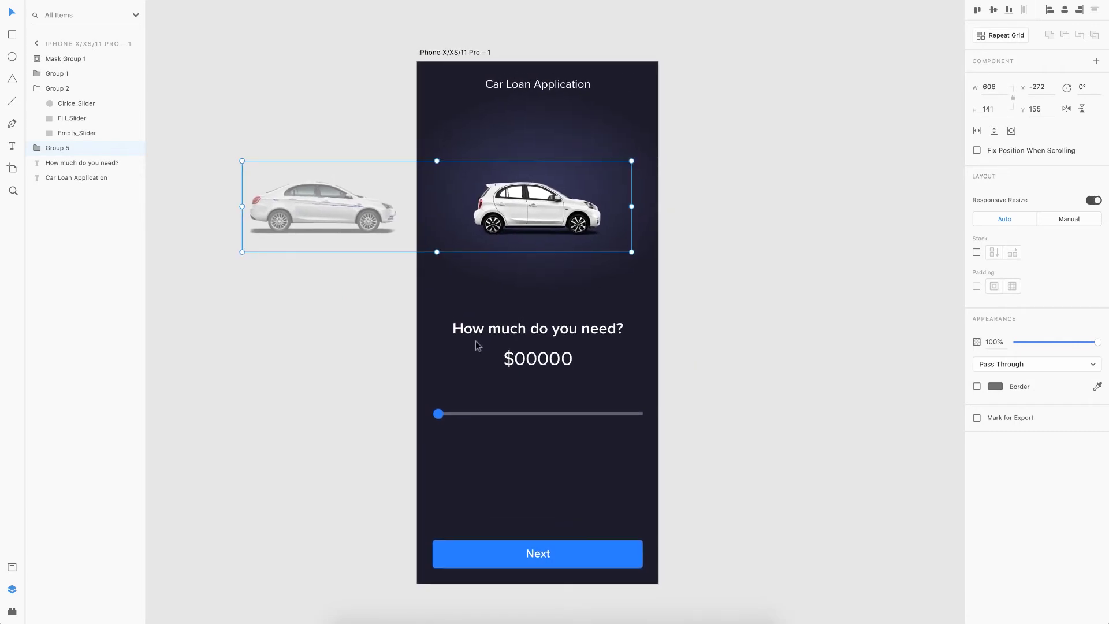
Step: Duplicate the iPhone X/XS/11 Pro – 1 artboard beside the original at X 445, Y 0
click(423, 53)
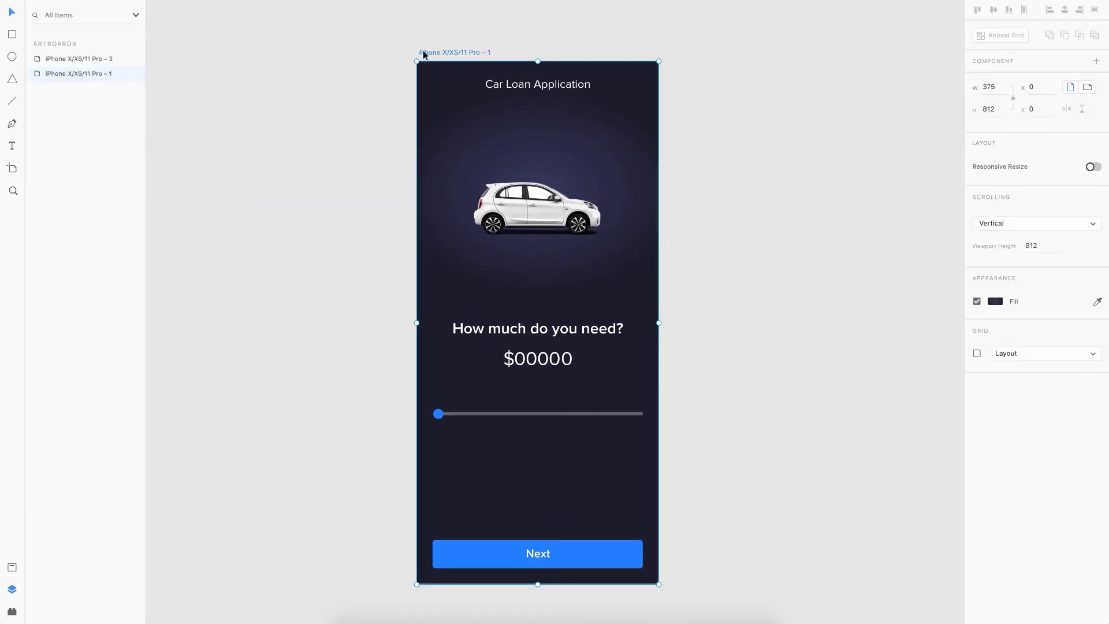
key(ctrl+d)
scroll(721, 254, right, 5)
scroll(721, 255, down, 1)
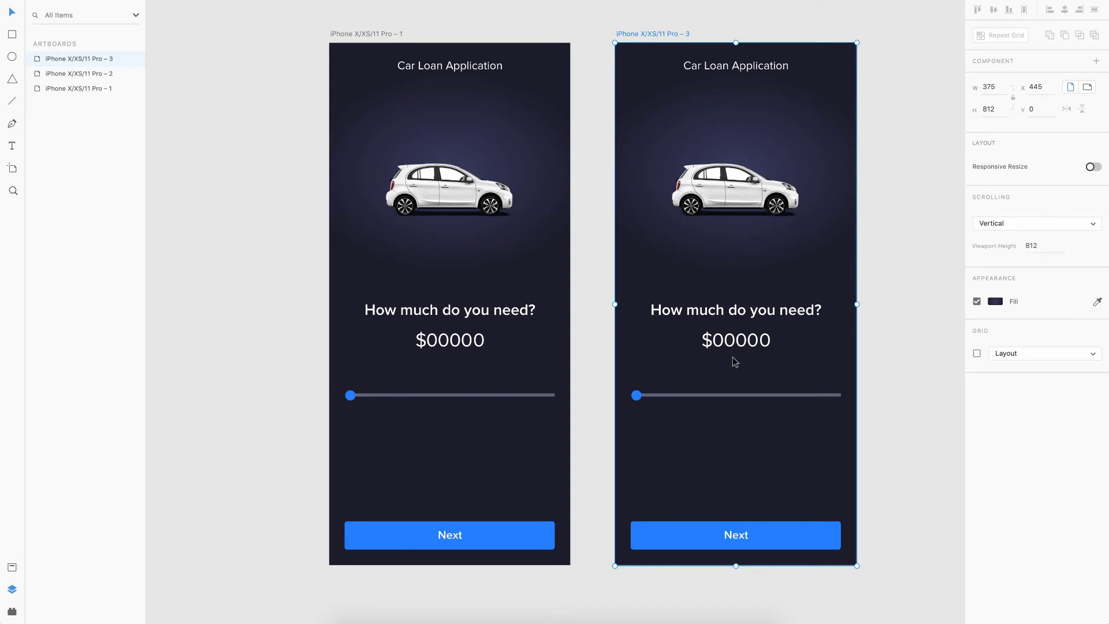
scroll(563, 327, right, 3)
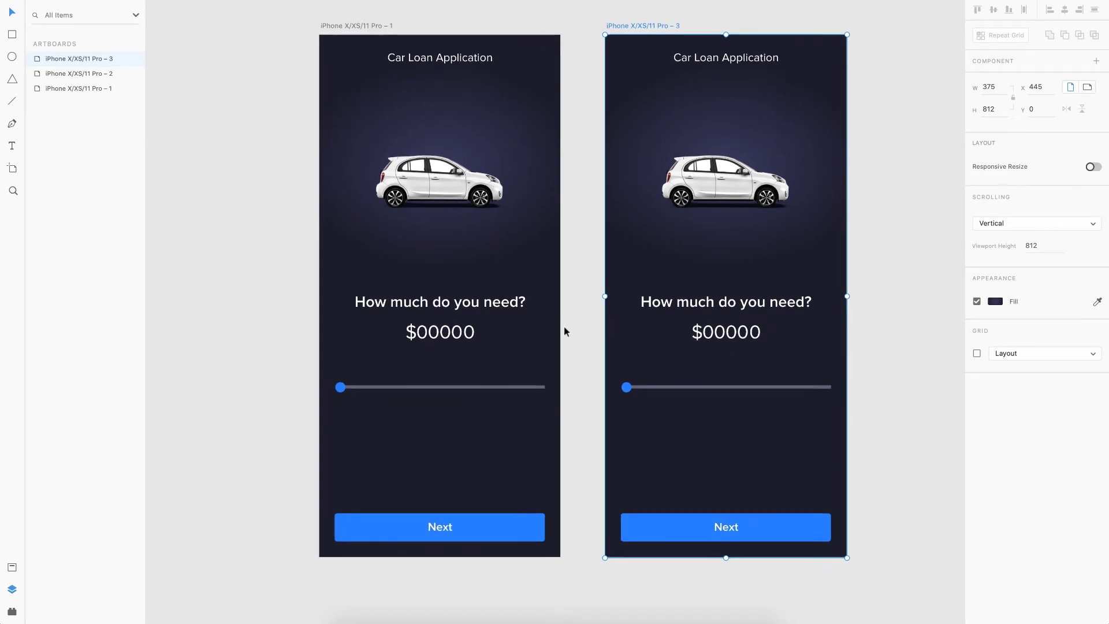
Step: Inside the original screen's masked amount, shift the first digit column up to Y 406 so 1 sits in the mask
double_click(379, 322)
scroll(380, 323, up, 3)
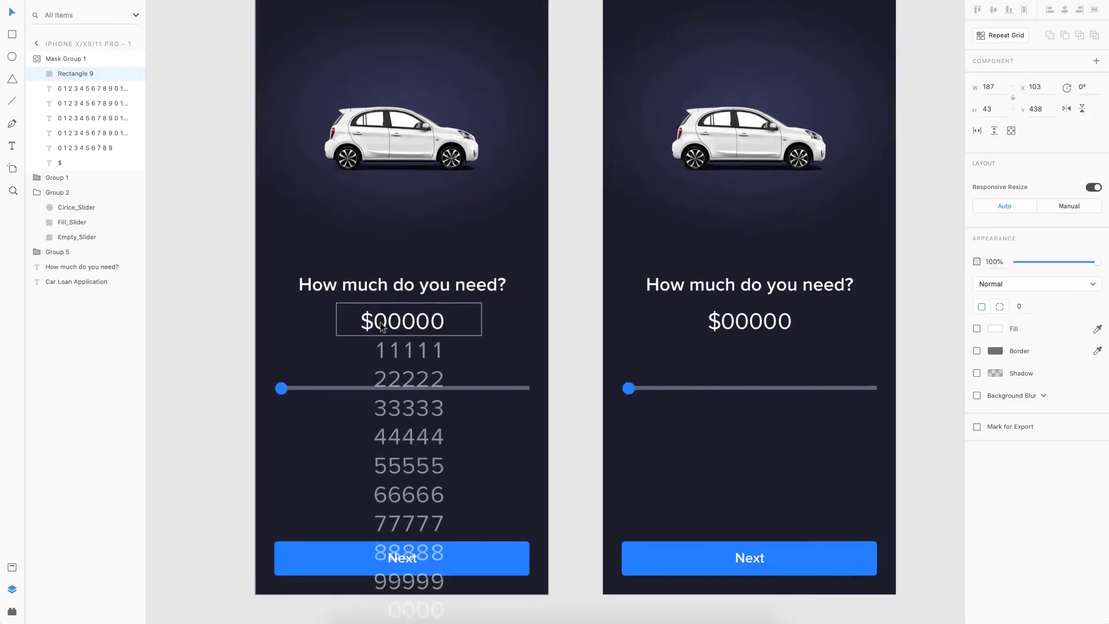
click(380, 444)
drag(379, 443, 377, 406)
scroll(377, 406, up, 5)
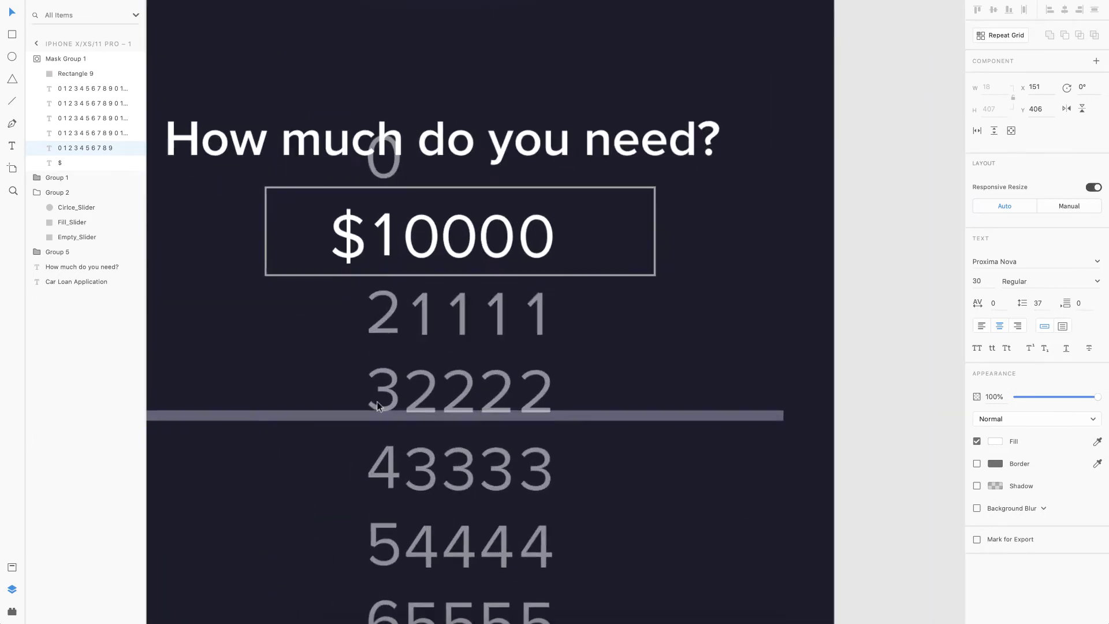
Step: Shift the original screen's second digit column up to Y 259 so the masked amount reads $15000
click(429, 409)
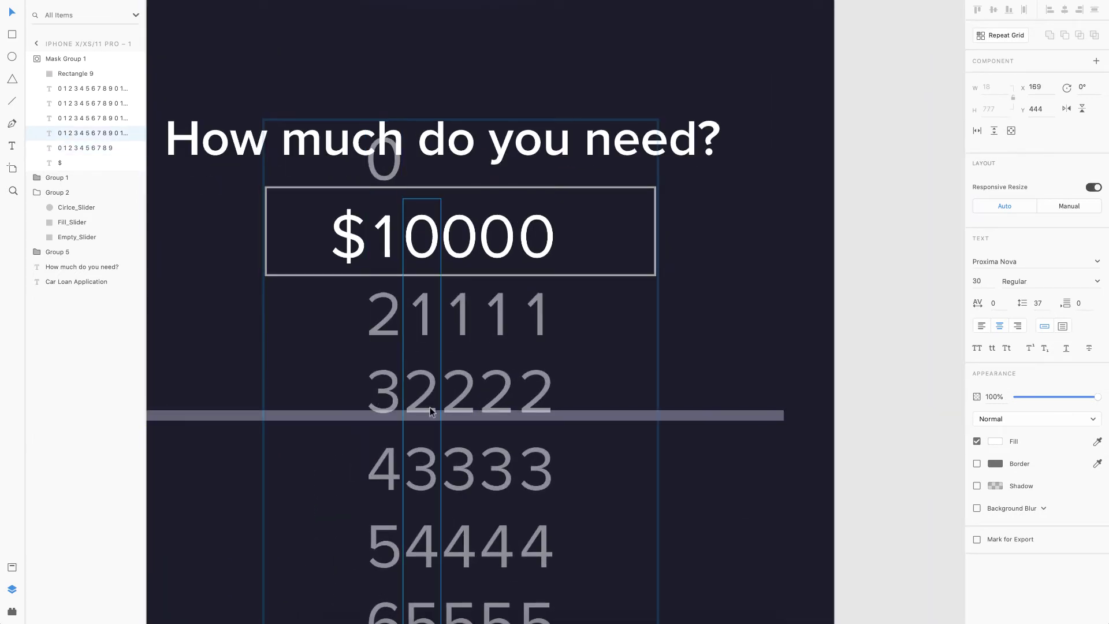
scroll(429, 408, down, 5)
drag(429, 480, 444, 290)
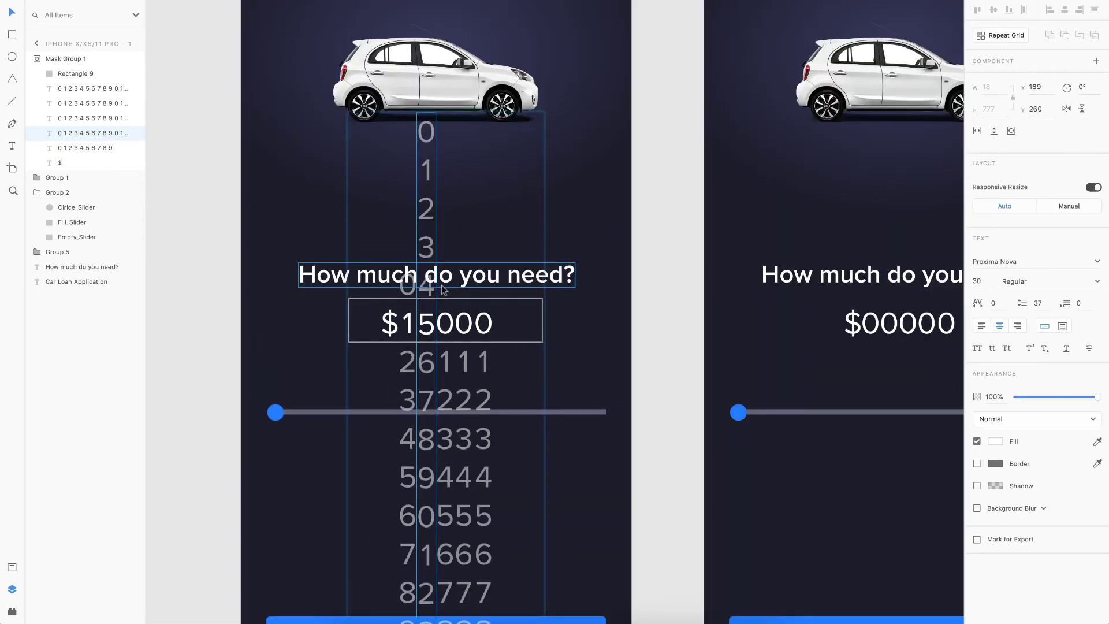
scroll(397, 337, up, 5)
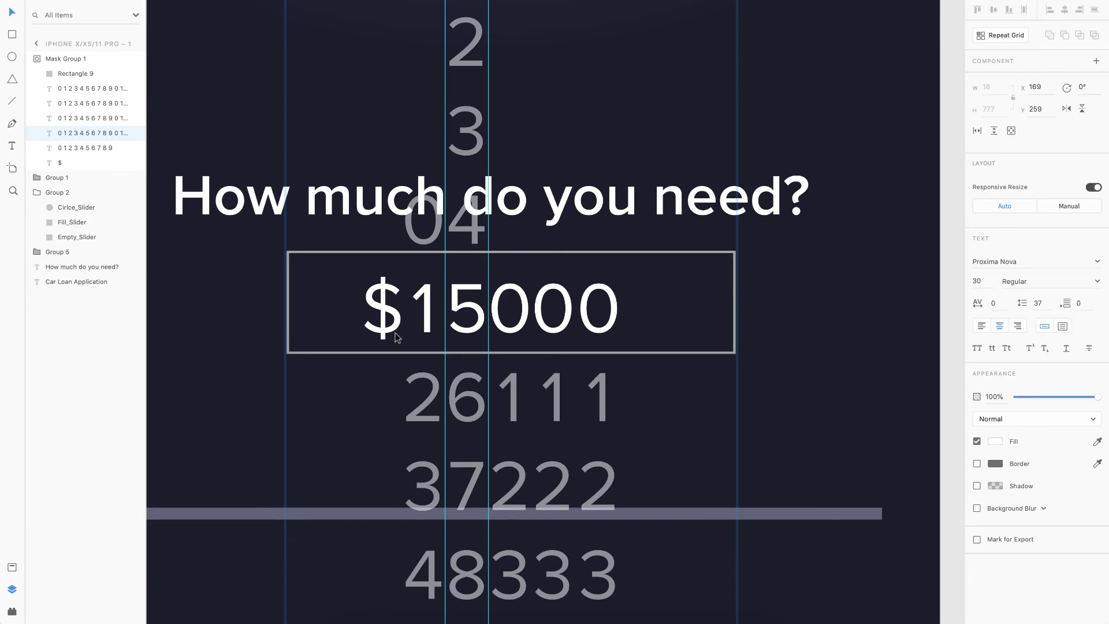
scroll(398, 337, down, 5)
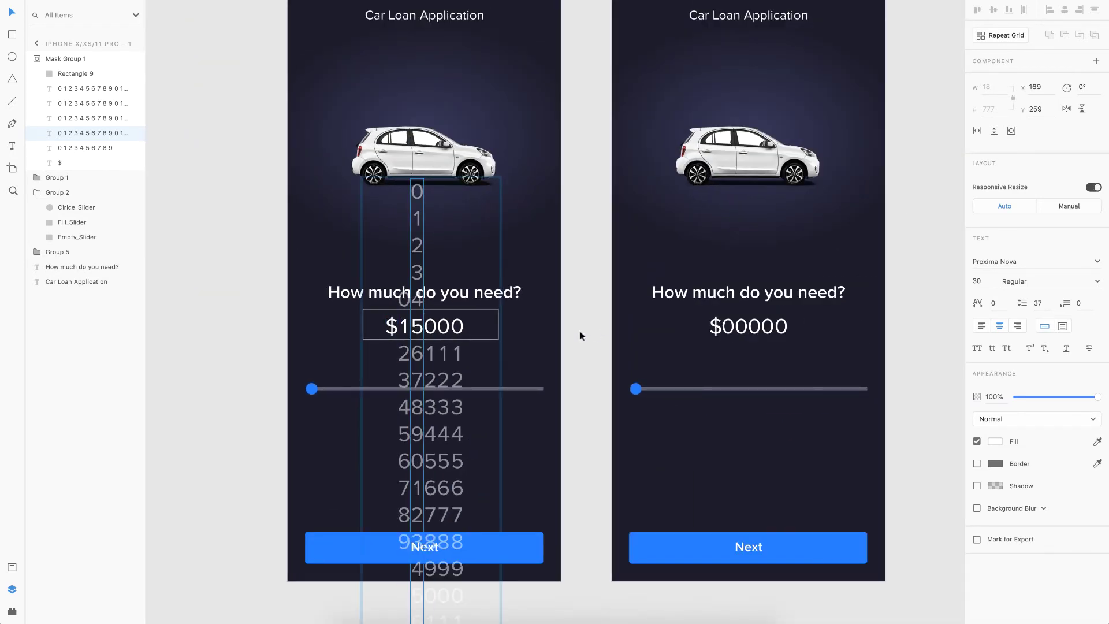
click(580, 336)
Step: In the duplicated screen's masked amount, shift the first digit column up to Y 185 so 7 sits in the mask
scroll(579, 332, right, 4)
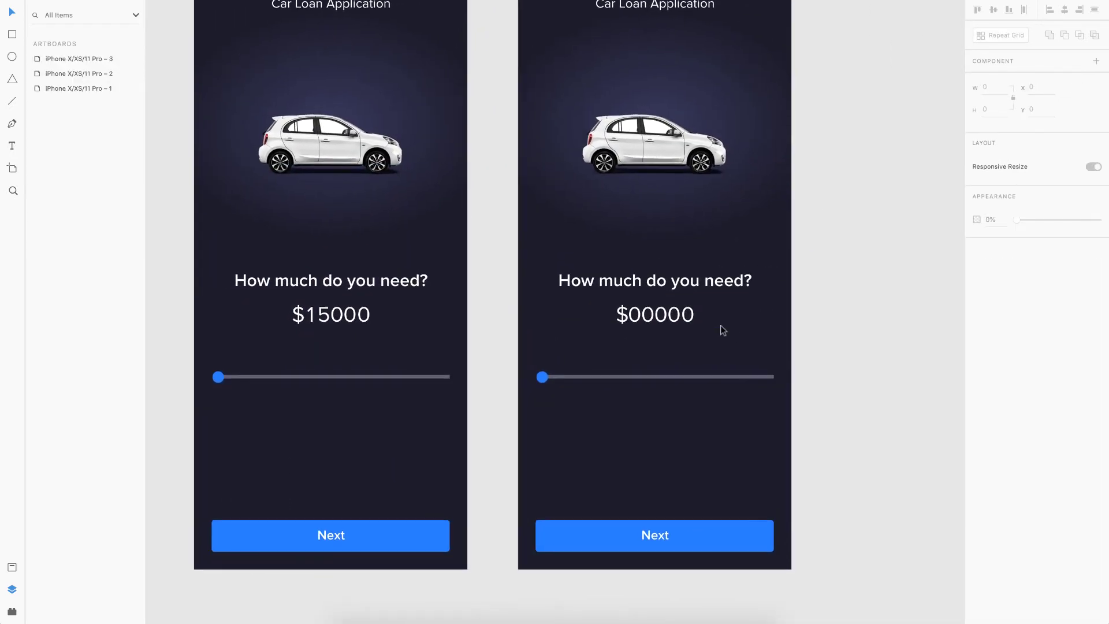
click(721, 326)
click(642, 147)
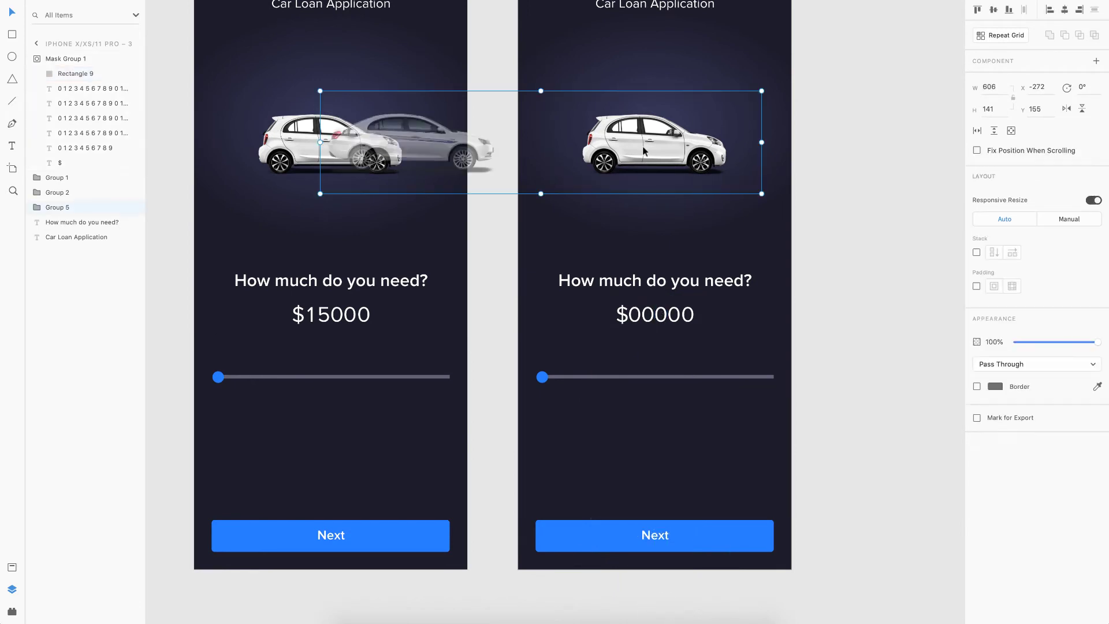
click(645, 314)
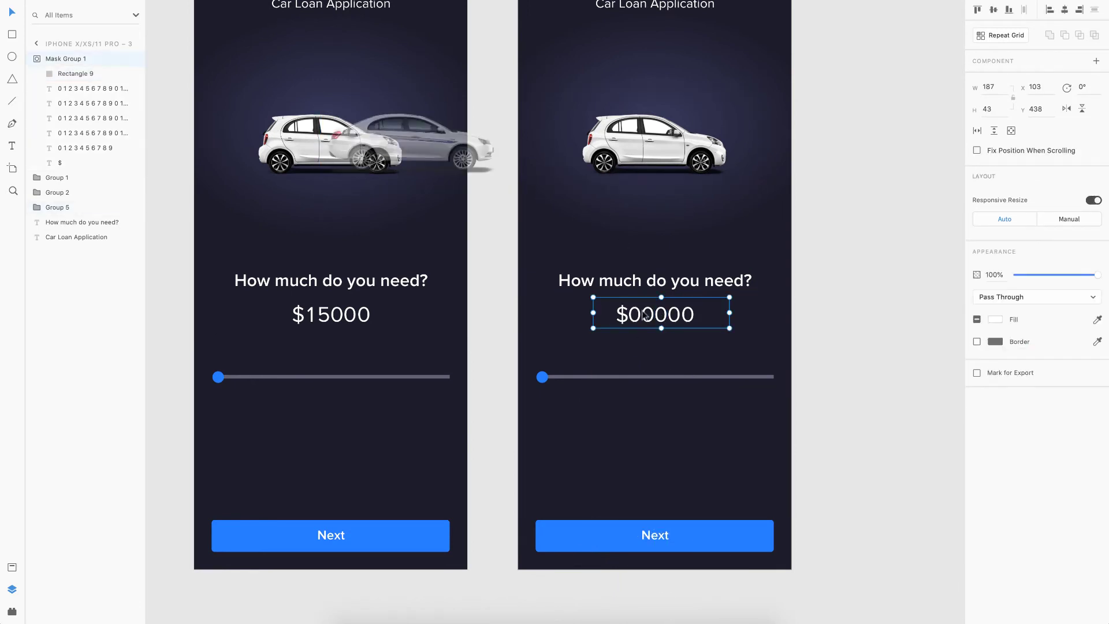
scroll(642, 311, down, 3)
scroll(642, 312, up, 3)
double_click(544, 222)
scroll(543, 222, down, 3)
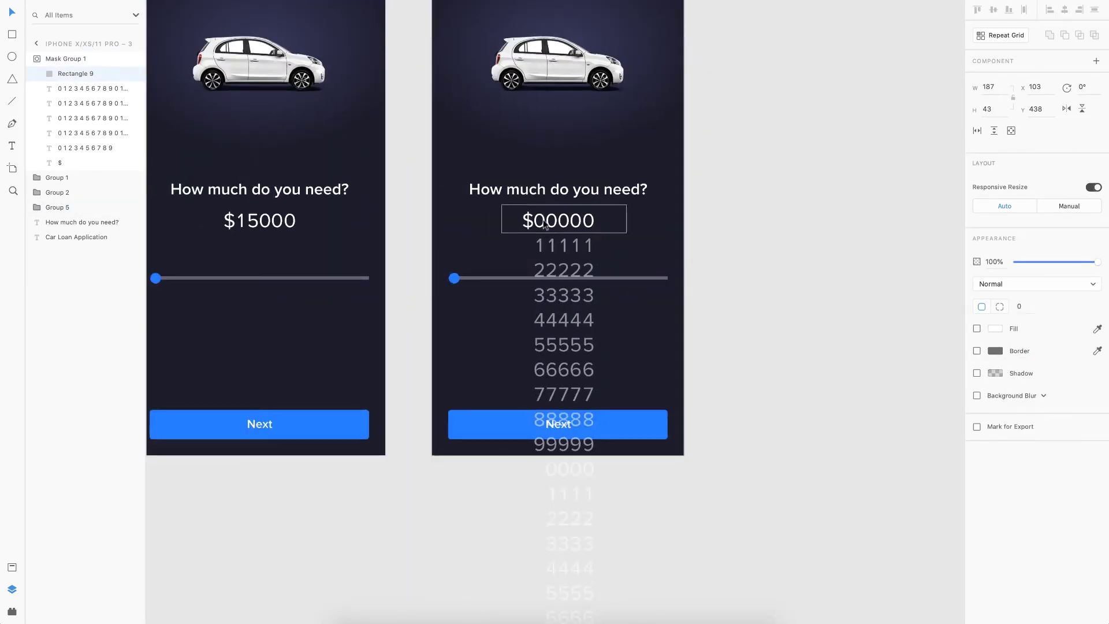
scroll(544, 225, up, 1)
click(536, 387)
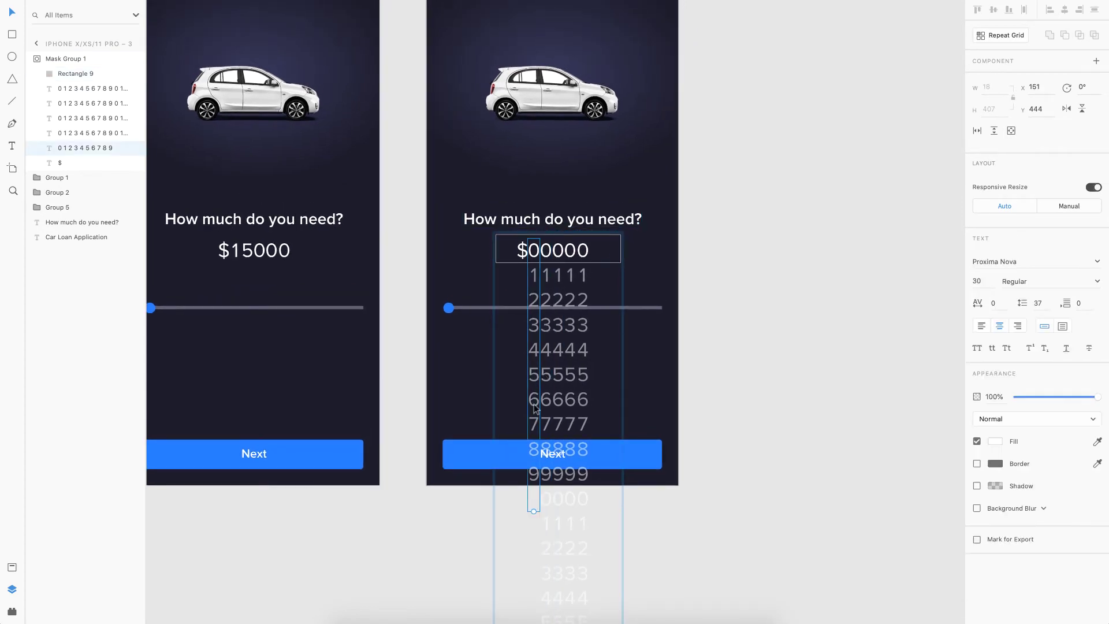
drag(534, 406, 543, 230)
scroll(545, 232, up, 3)
scroll(518, 358, down, 5)
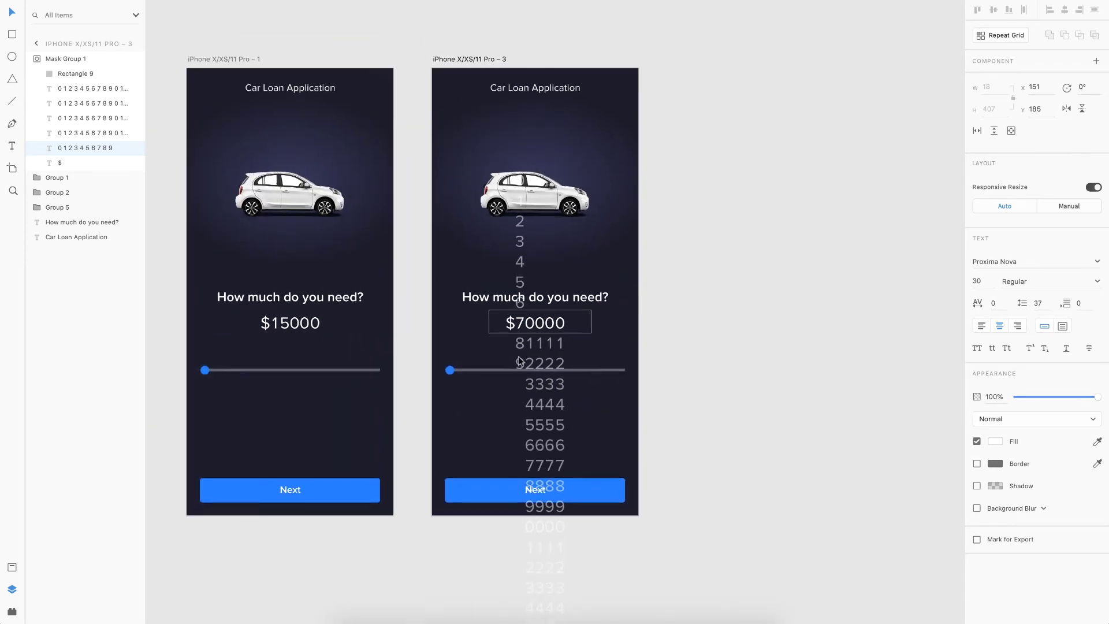
click(701, 340)
scroll(701, 345, down, 2)
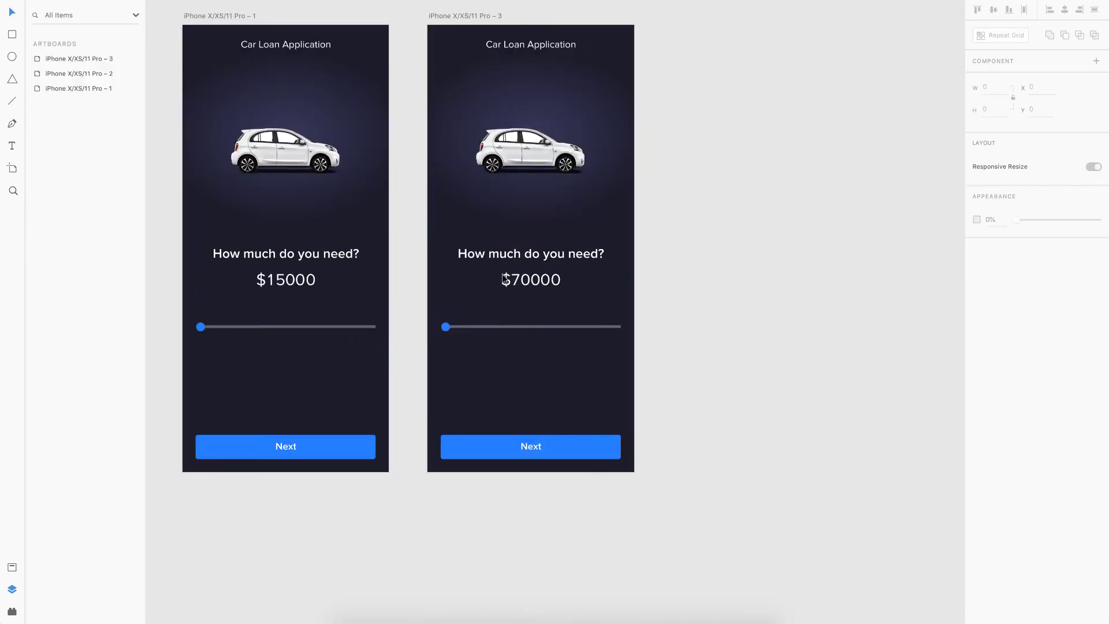
Step: Select the duplicated screen's four remaining digit columns together and shift them up to about Y -386
scroll(549, 279, up, 3)
double_click(556, 281)
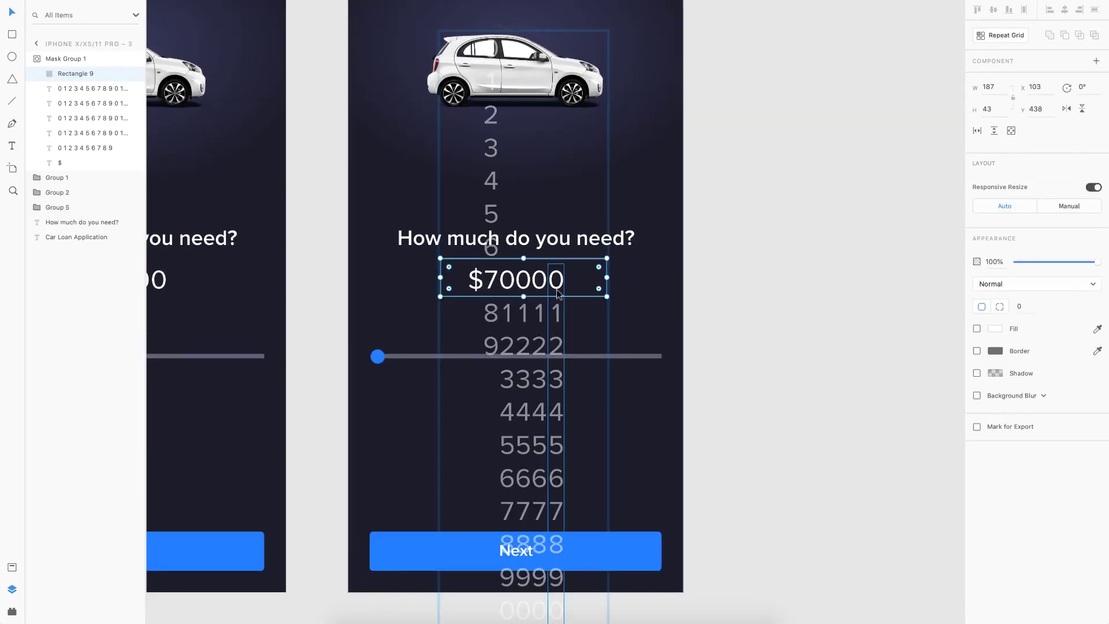
click(556, 289)
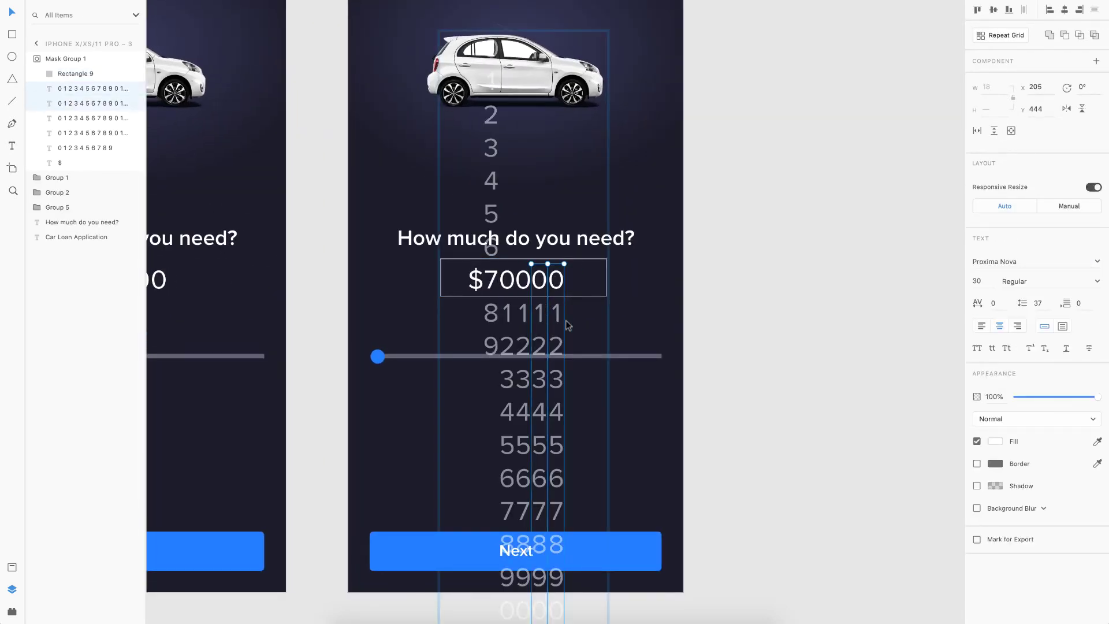
click(550, 332)
double_click(557, 281)
click(557, 281)
scroll(557, 281, down, 4)
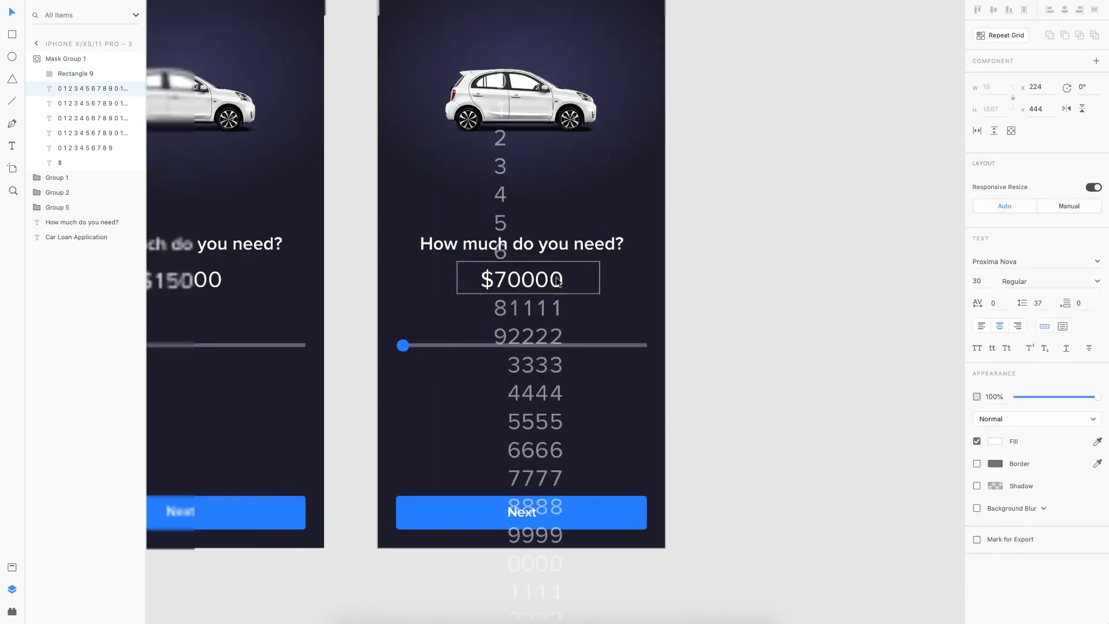
drag(556, 233, 556, 214)
shift+click(547, 283)
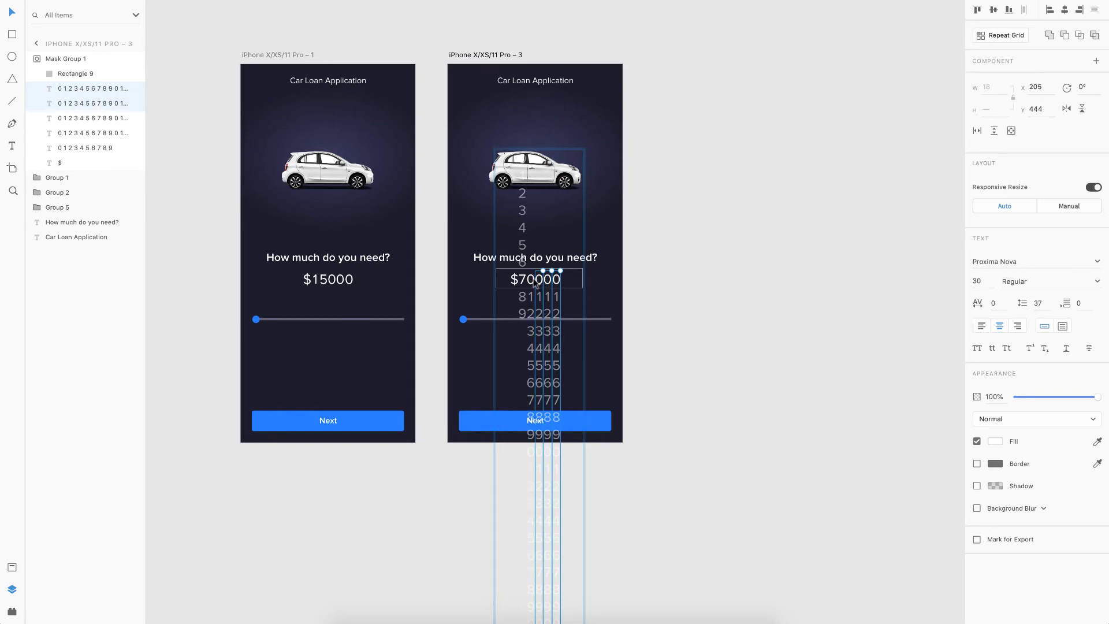
shift+click(537, 283)
shift+click(532, 283)
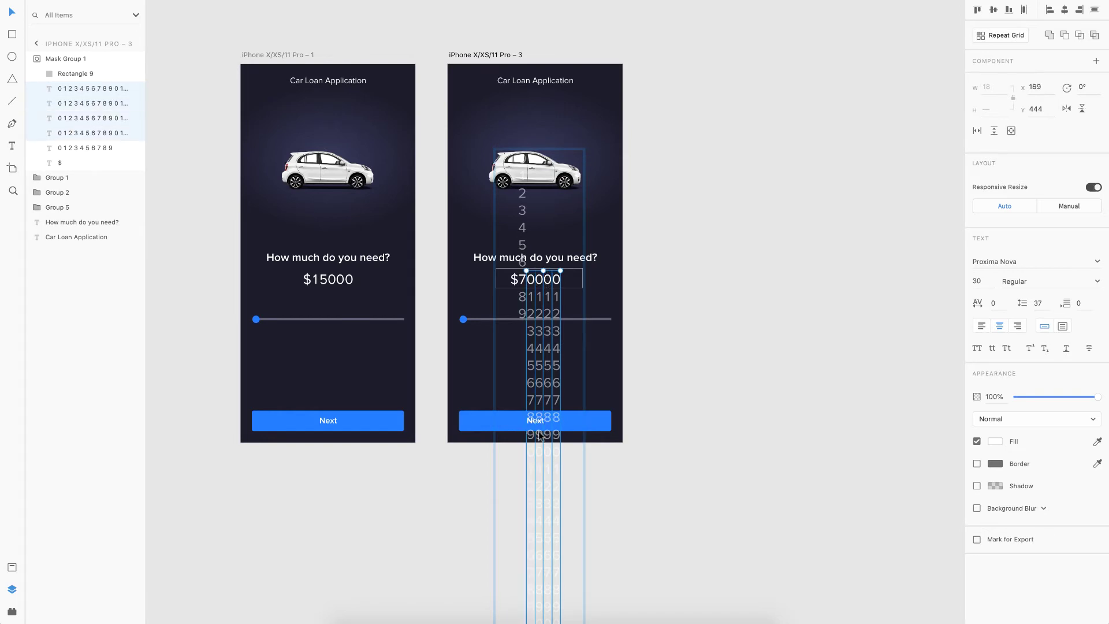
drag(545, 415, 537, 211)
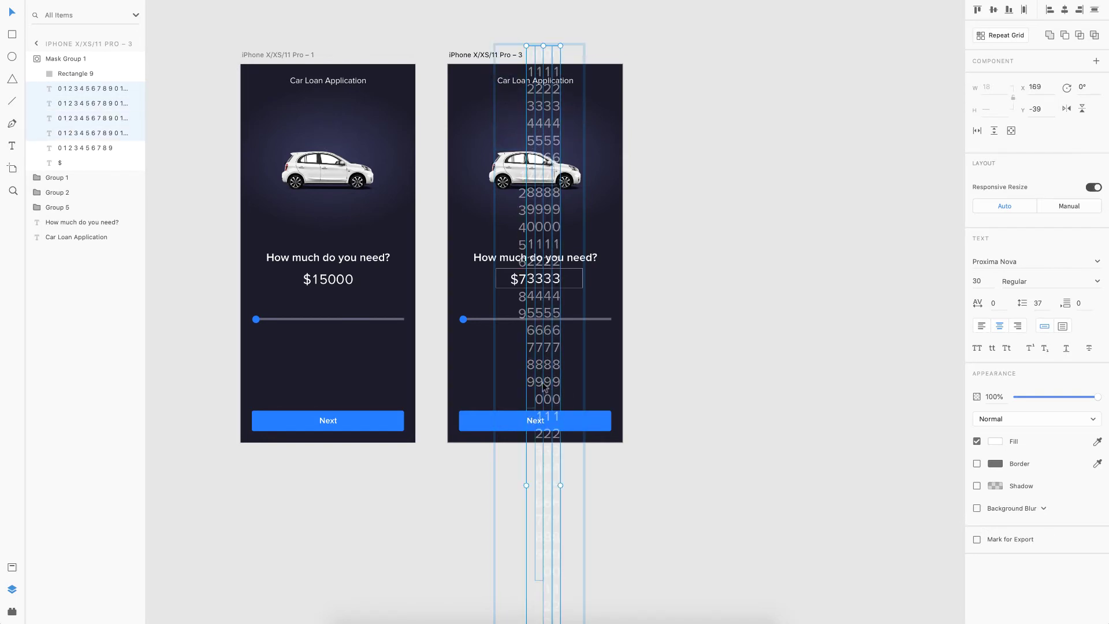
drag(544, 387, 547, 226)
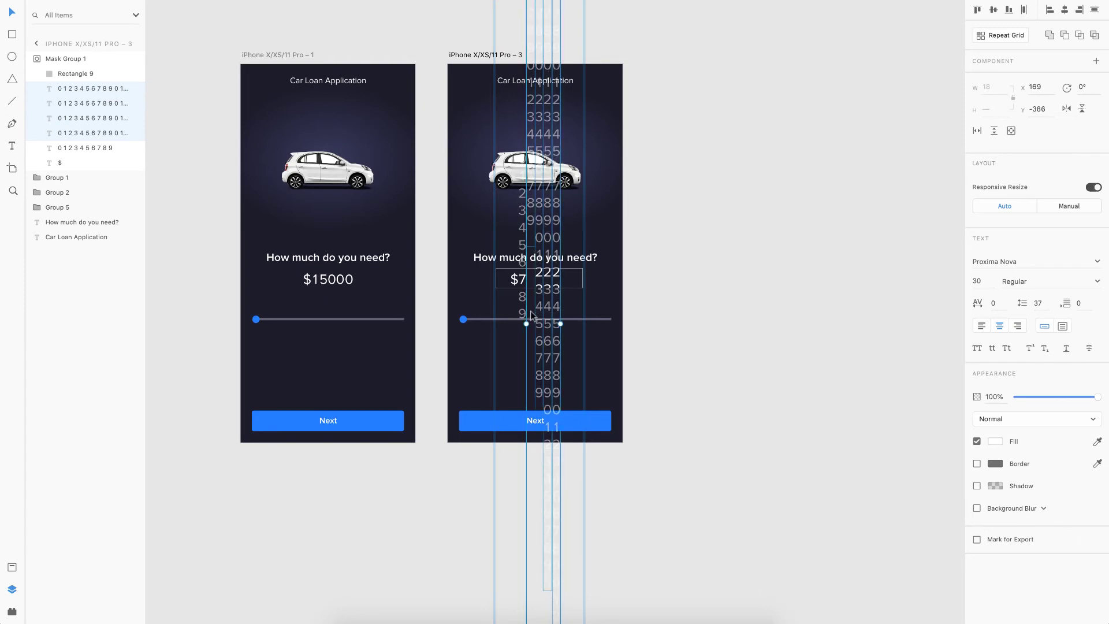
Step: Align the four selected digit columns to their bottom edges
scroll(540, 296, up, 3)
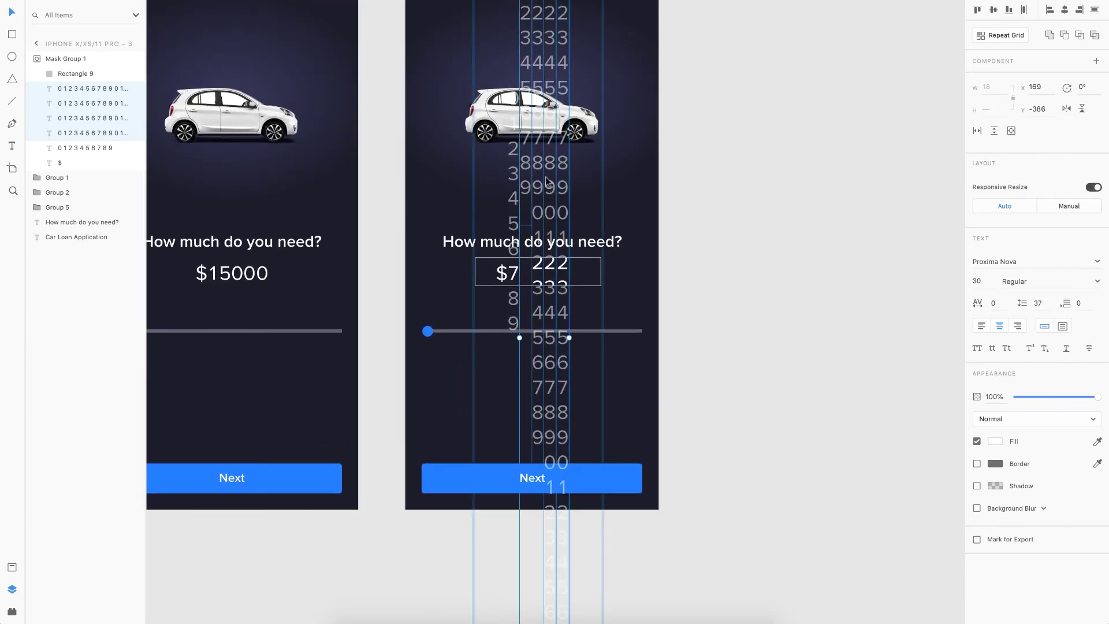
scroll(531, 179, down, 1)
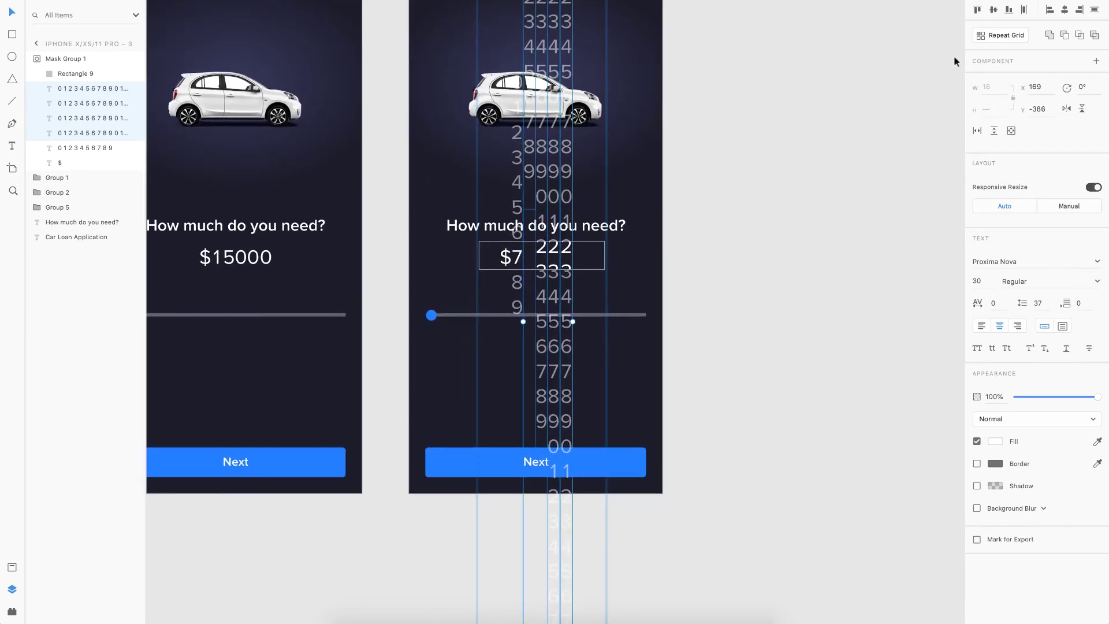
click(1009, 11)
Step: Move the four aligned columns up to Y -1036 so their last-sequence zeros follow the 7, making the amount $70000
scroll(570, 539, down, 5)
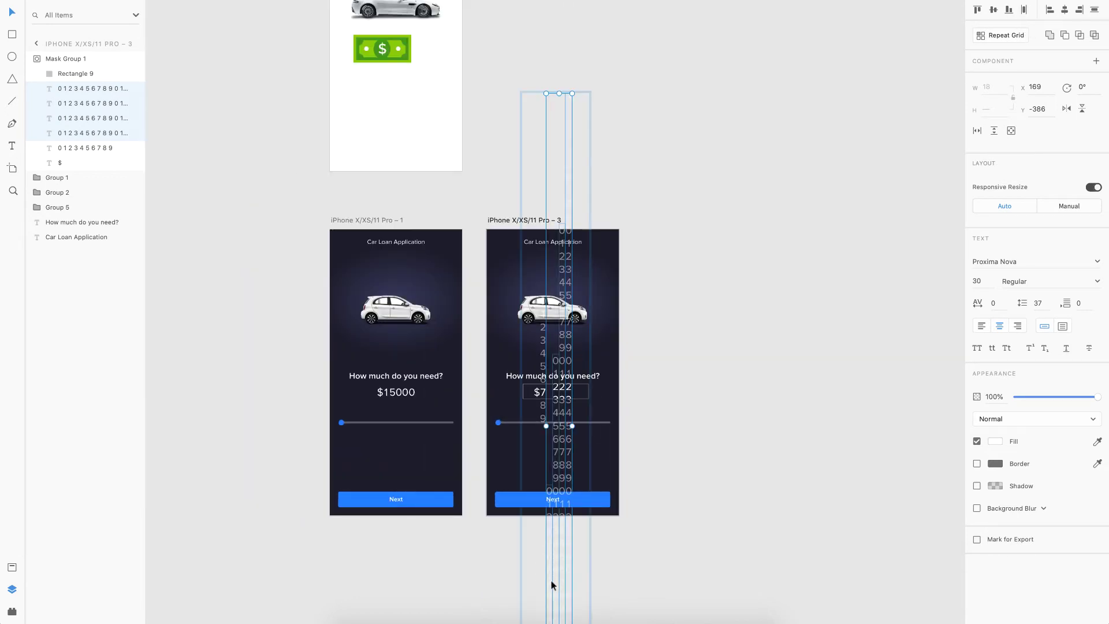
drag(554, 583, 546, 271)
scroll(553, 427, up, 3)
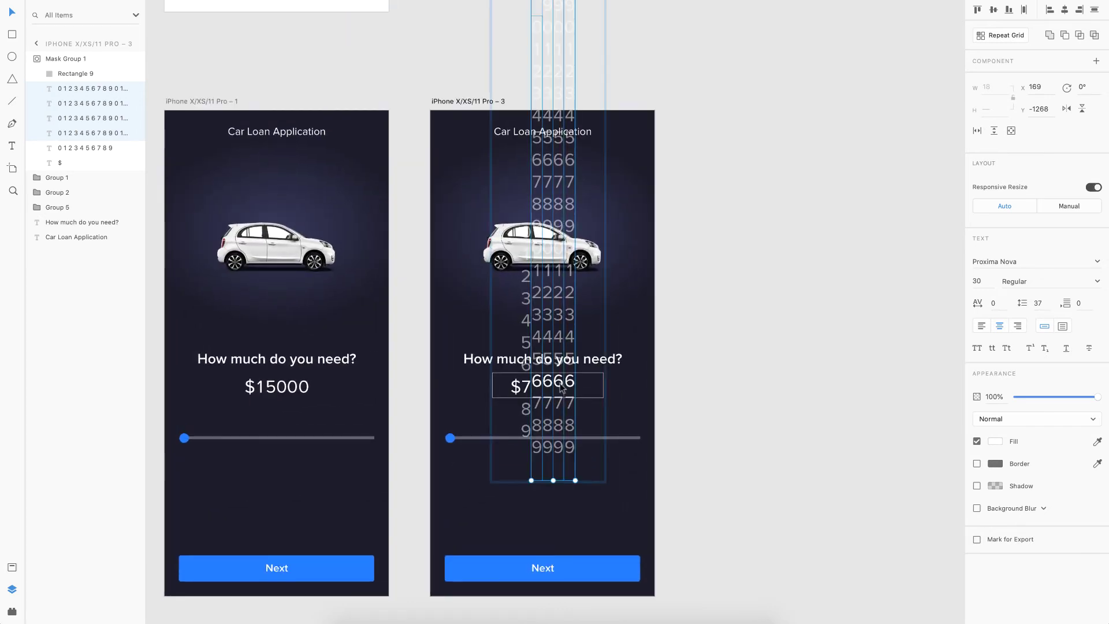
drag(554, 428, 550, 524)
scroll(550, 523, up, 5)
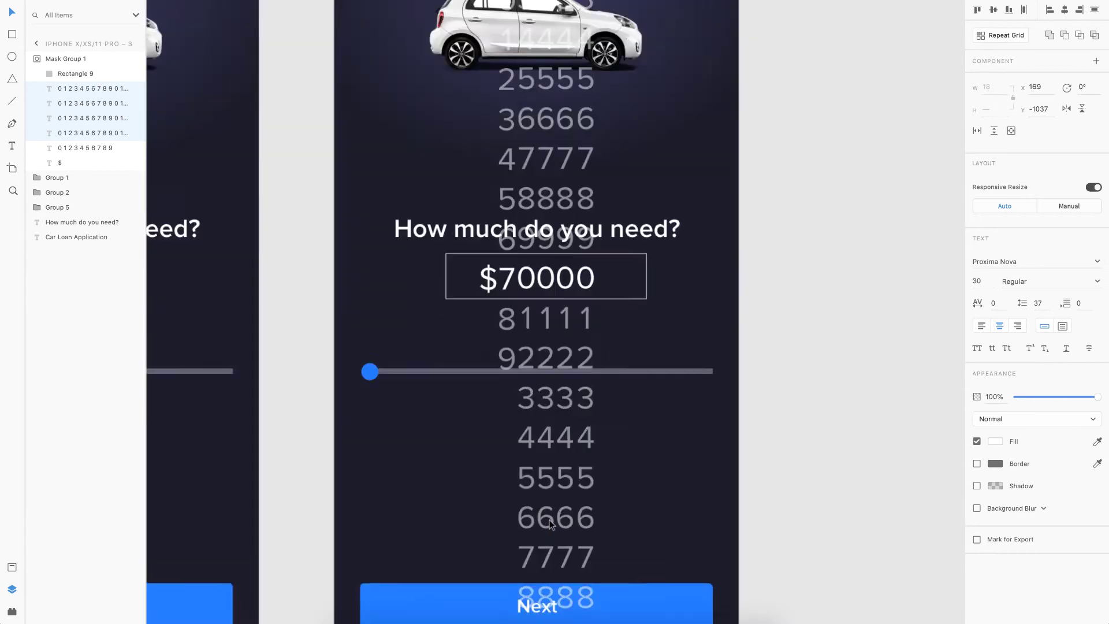
key(Down)
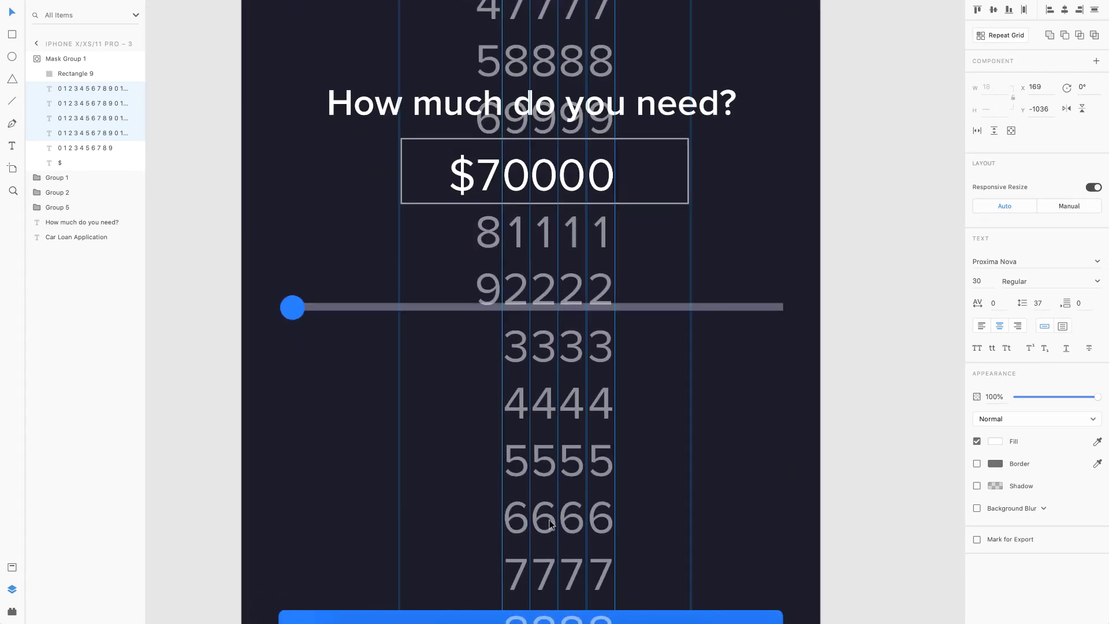
click(897, 336)
scroll(896, 336, down, 5)
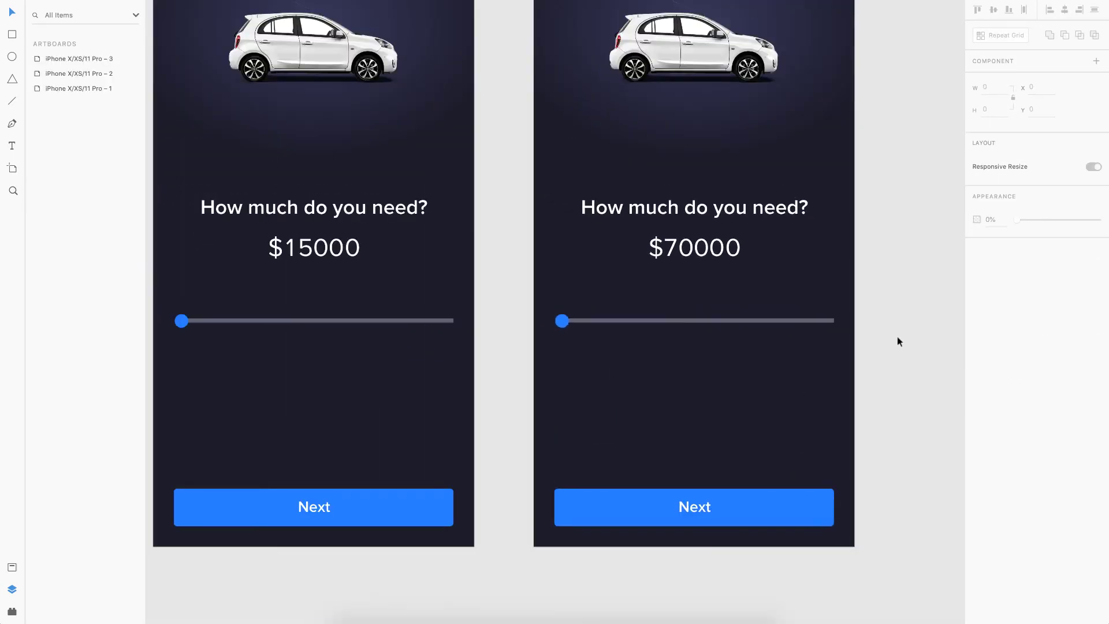
Step: In the $70000 screen, shift the car group right to X 62 so the sedan replaces the hatchback inside the artboard
scroll(449, 279, right, 3)
scroll(449, 278, up, 1)
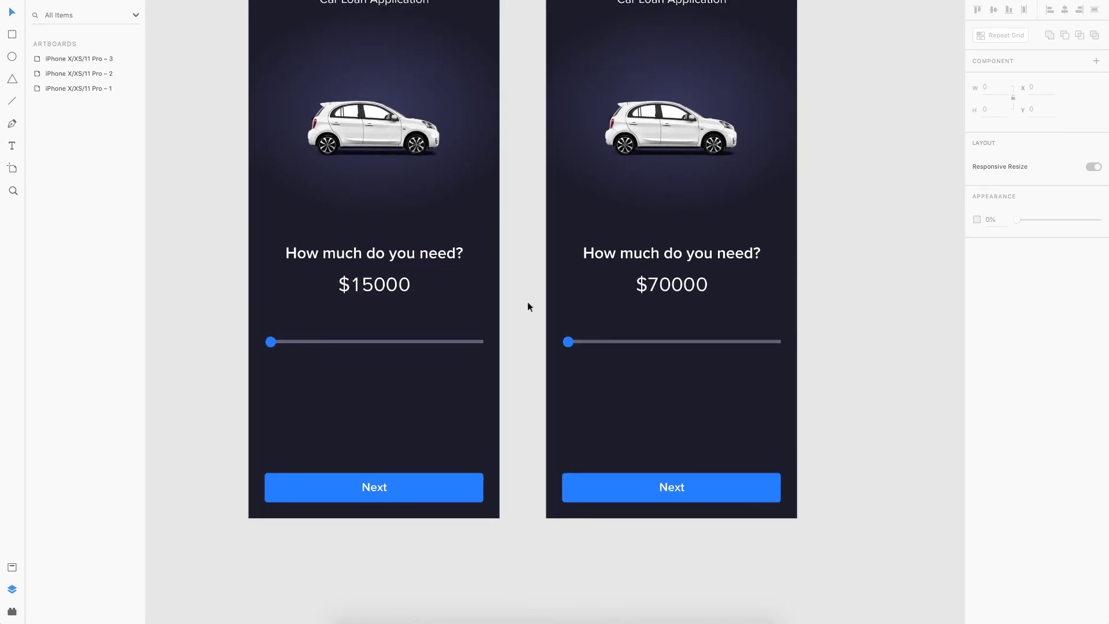
scroll(723, 302, down, 3)
scroll(723, 303, right, 2)
scroll(723, 303, up, 1)
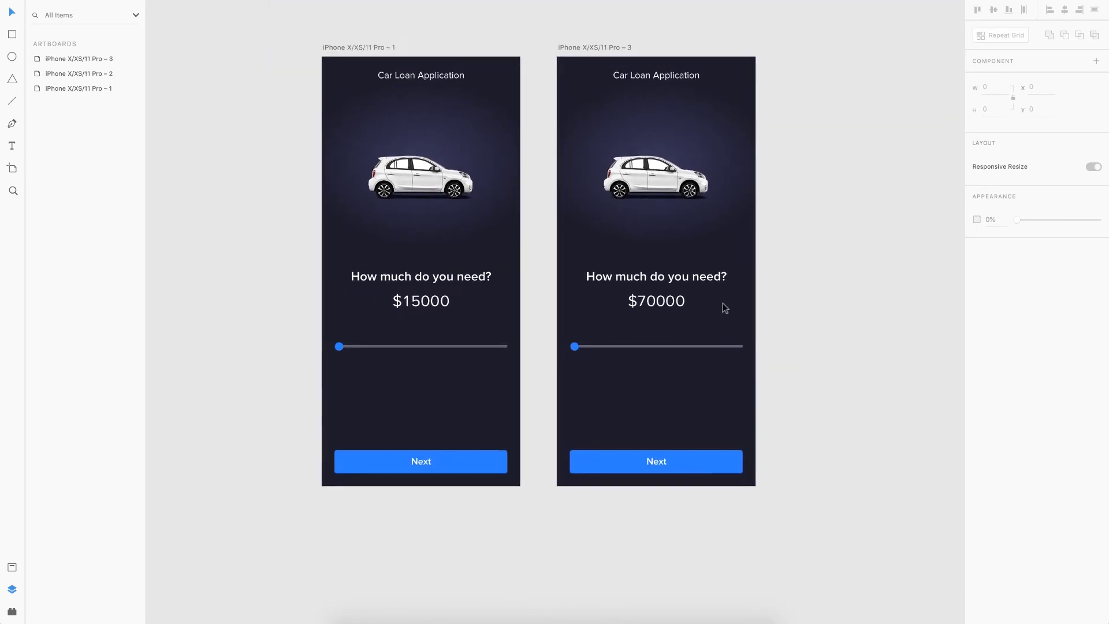
click(656, 188)
drag(624, 188, 796, 178)
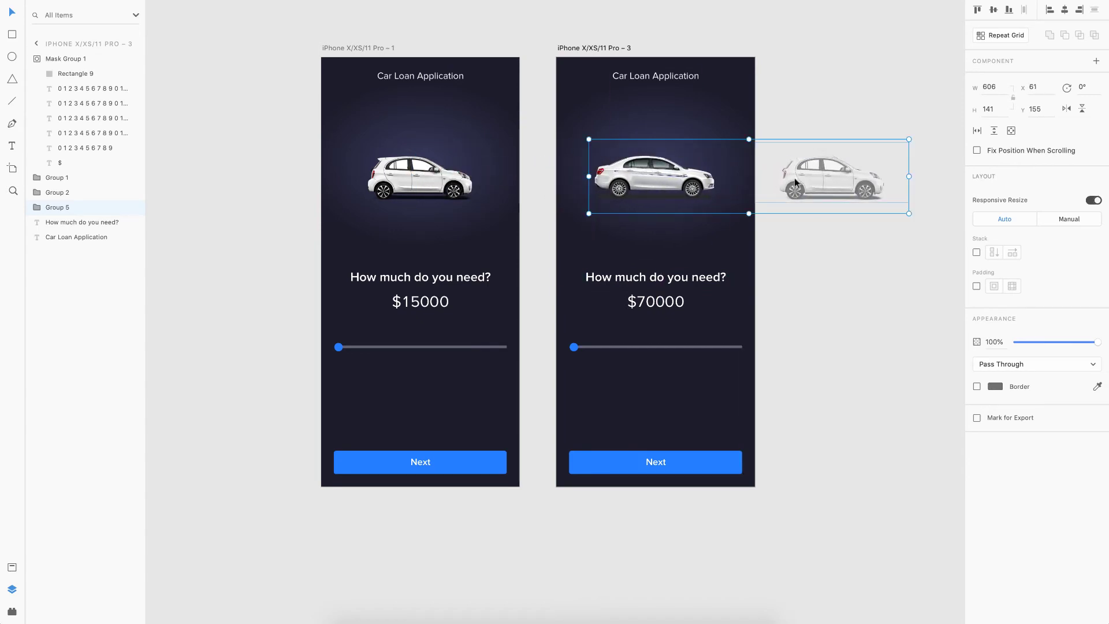
scroll(727, 250, up, 2)
key(Right)
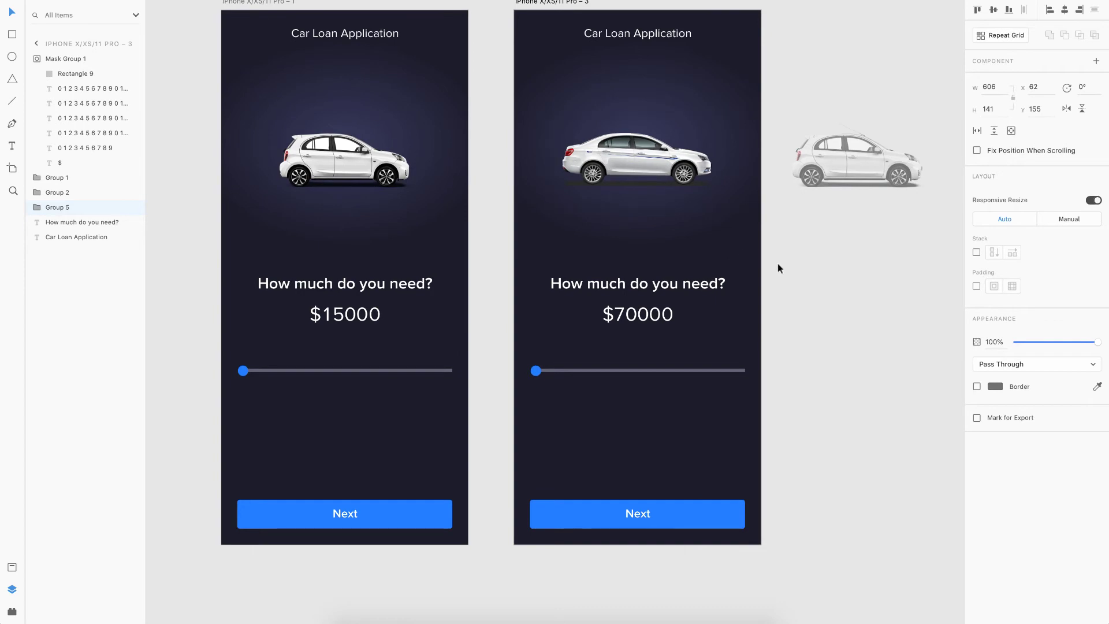
click(840, 341)
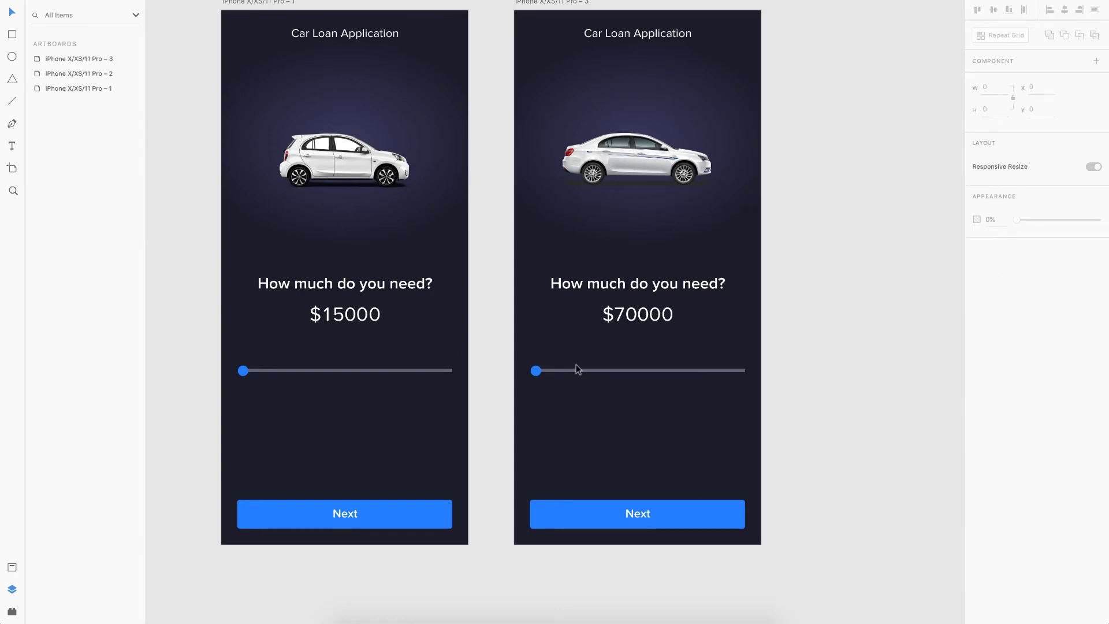
Step: On the $70000 screen, move the slider's circle handle along the track to X 209
scroll(576, 368, up, 2)
double_click(535, 356)
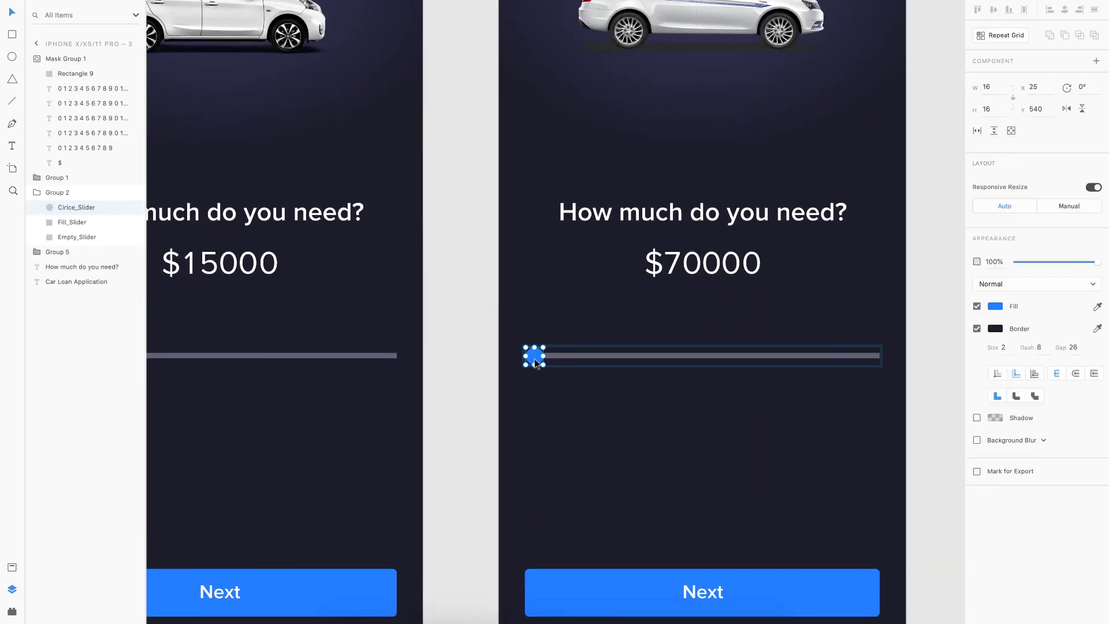
drag(535, 358, 734, 366)
scroll(611, 381, down, 1)
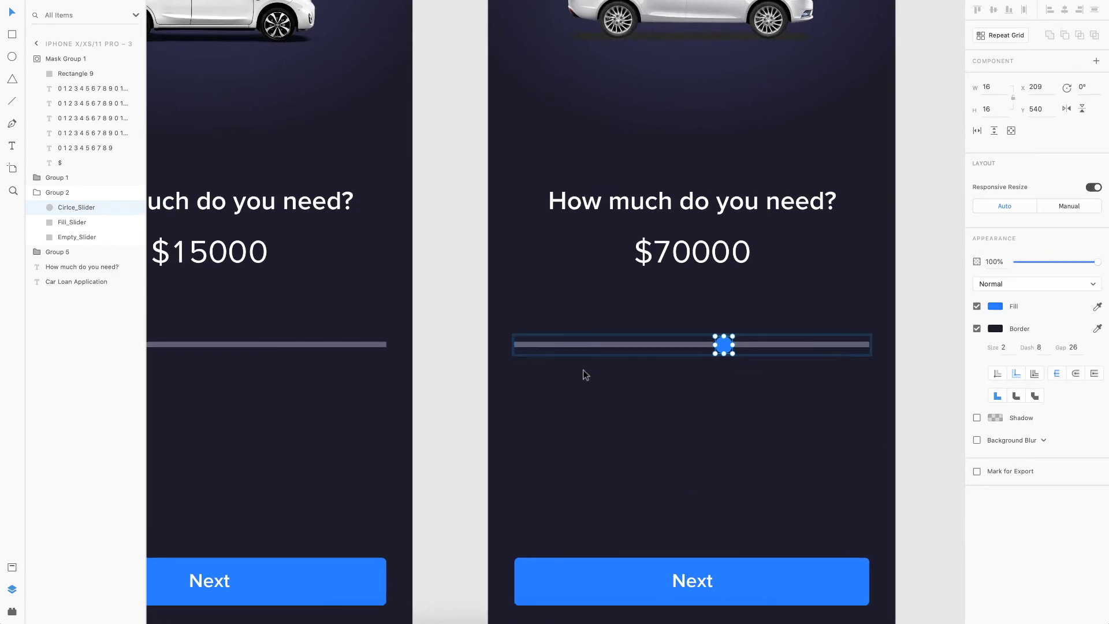
Step: Set the width of the $70000 screen's slider fill bar to 200
click(76, 224)
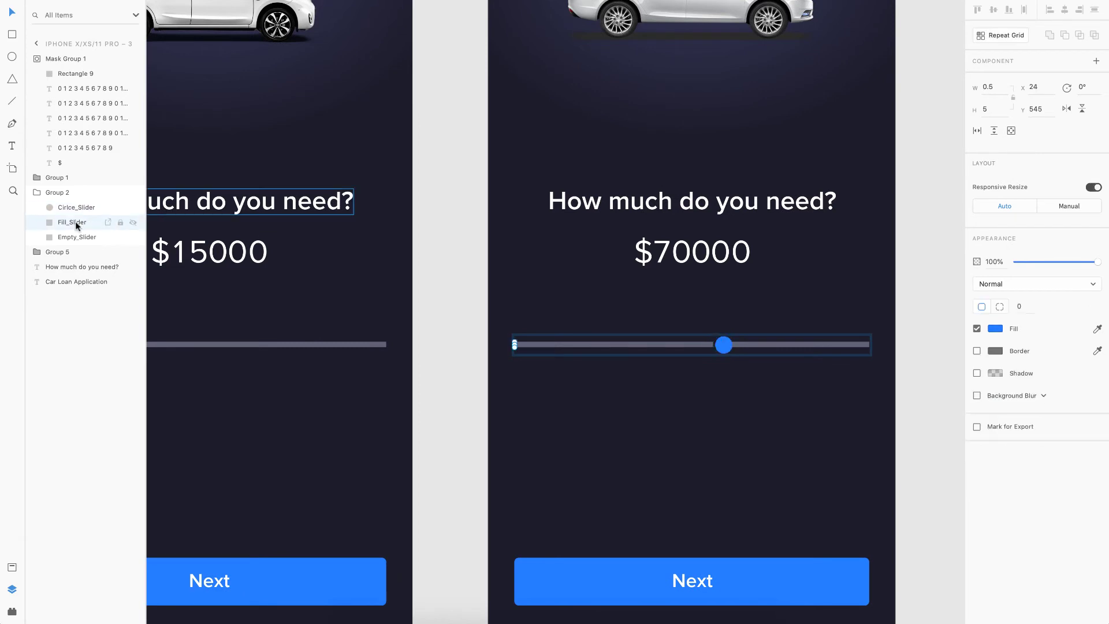
click(985, 88)
text(200)
key(Return)
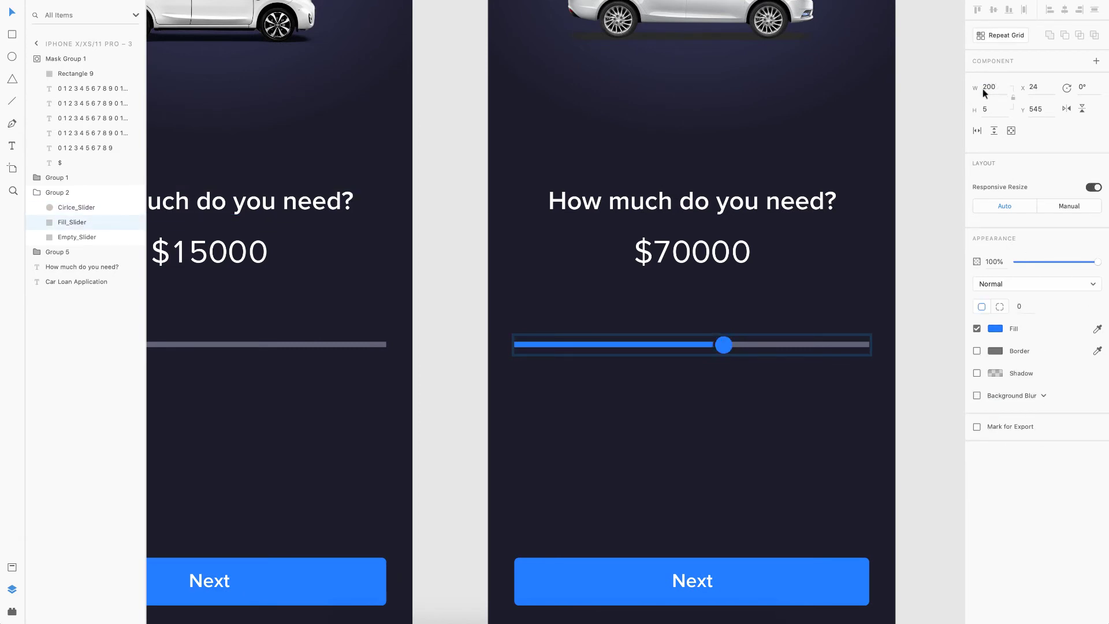
Step: Shorten the slider fill bar to a width of 193 so it ends beneath the circle handle
scroll(666, 351, up, 3)
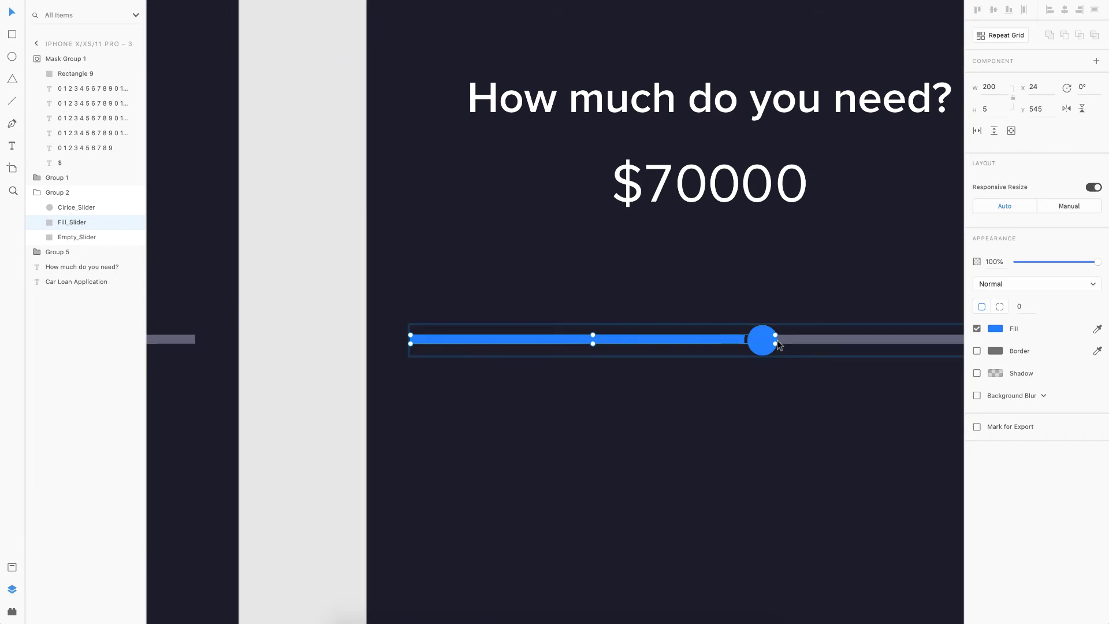
scroll(775, 340, up, 2)
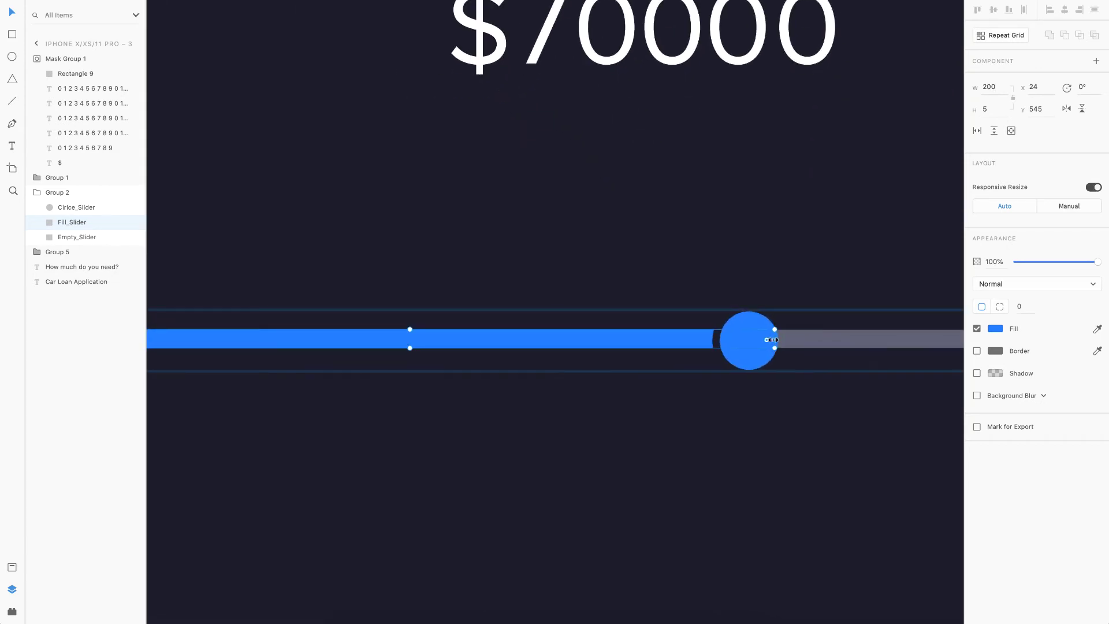
drag(772, 340, 744, 339)
key(ctrl+0)
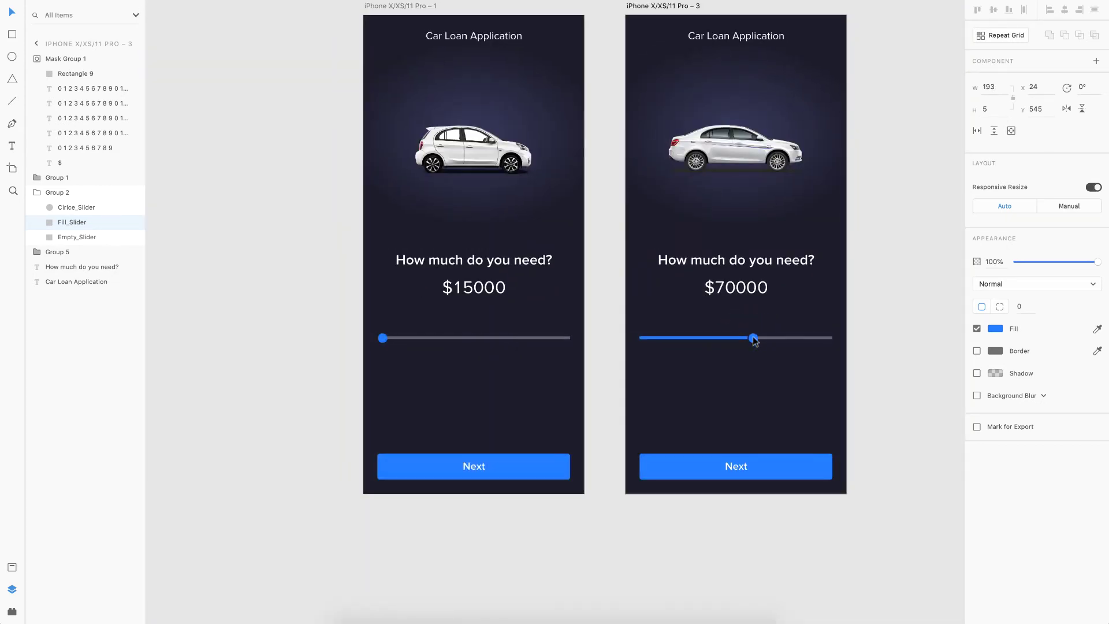
click(904, 313)
scroll(904, 310, right, 2)
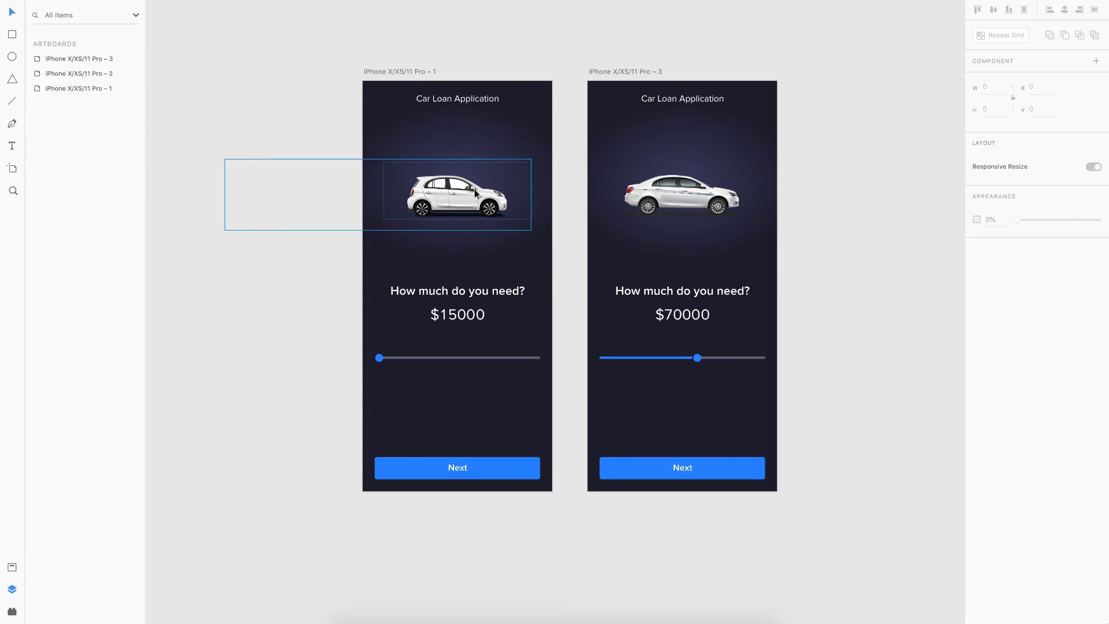
Step: In prototype mode, link the $15000 screen's slider circle to iPhone X/XS/11 Pro – 3 with a Drag trigger and Auto-Animate
click(371, 71)
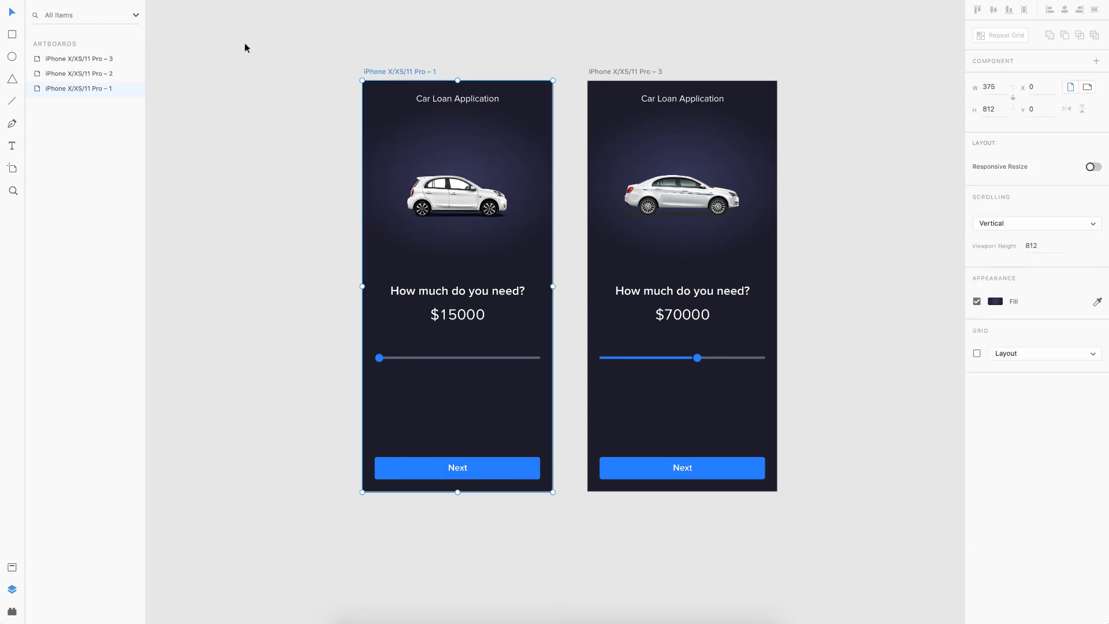
click(115, 1)
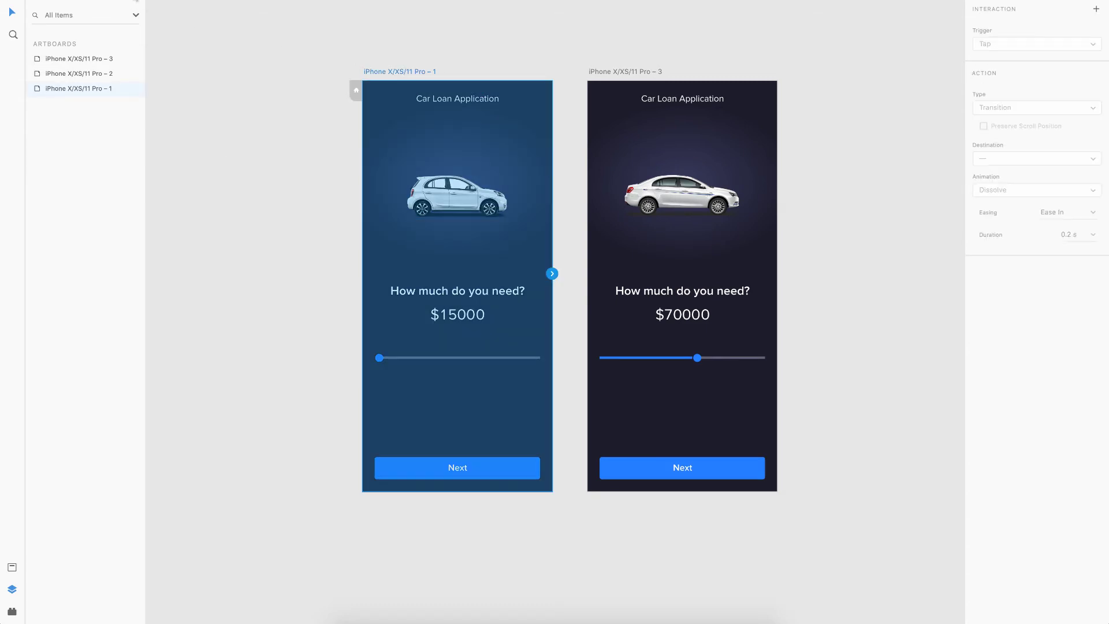
double_click(380, 357)
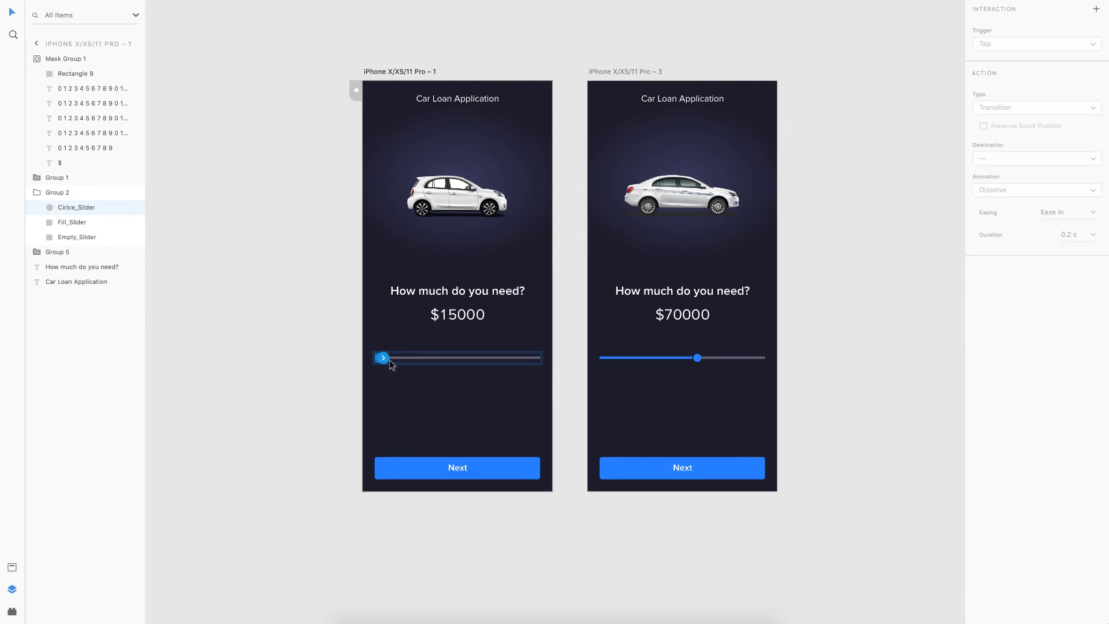
drag(386, 360, 666, 211)
click(1003, 44)
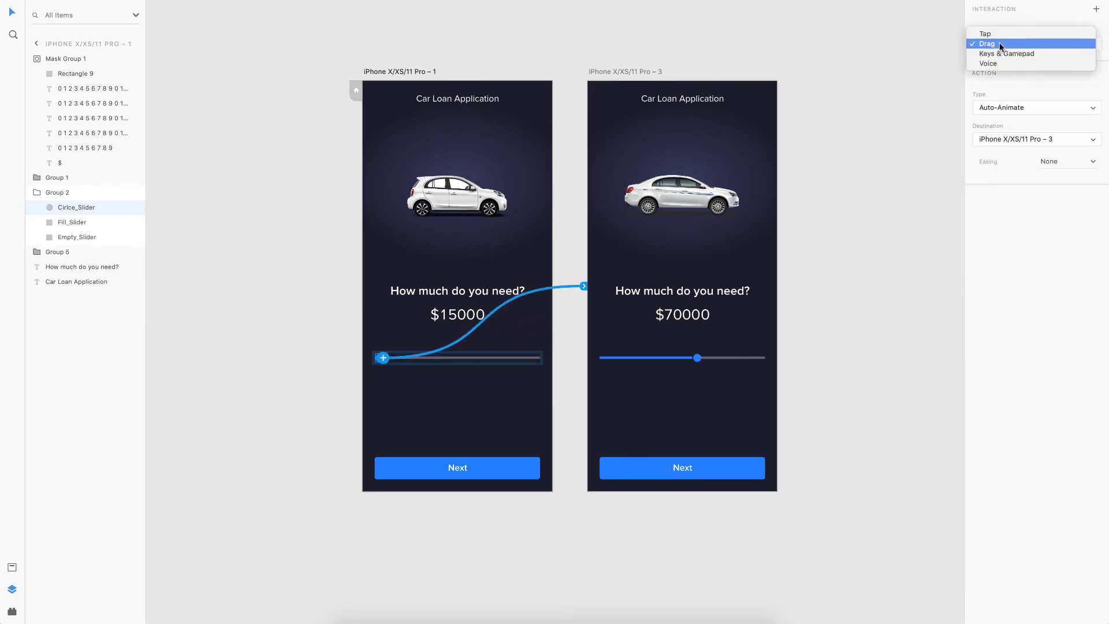
click(999, 44)
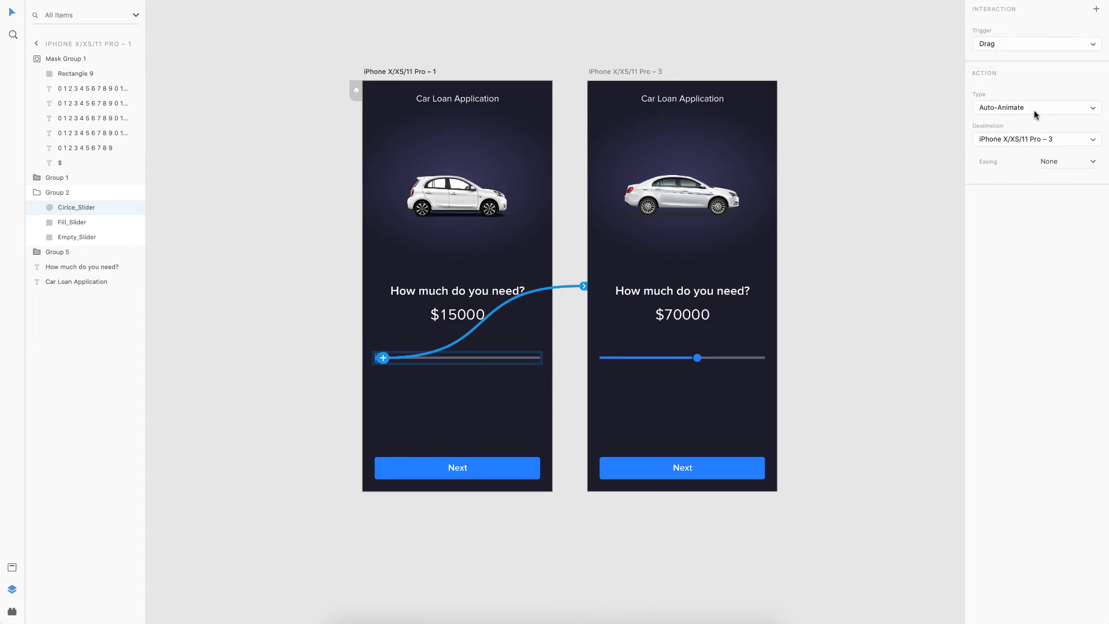
click(879, 383)
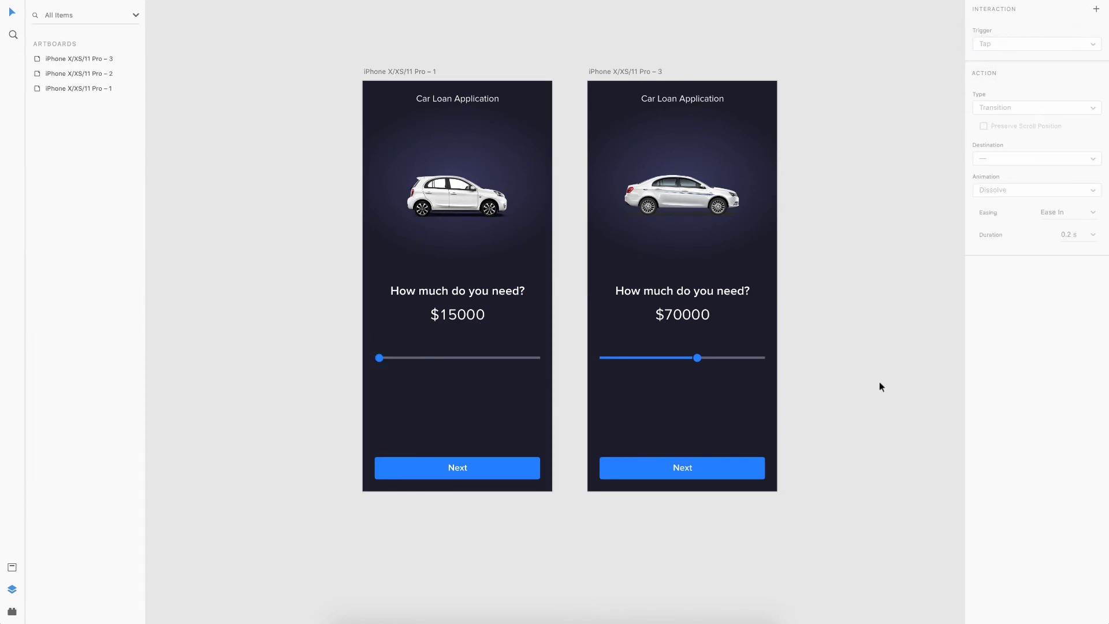
Step: Preview the prototype from the $15000 screen and test the slider transition to $70000, restarting it for a second run
scroll(879, 383, up, 1)
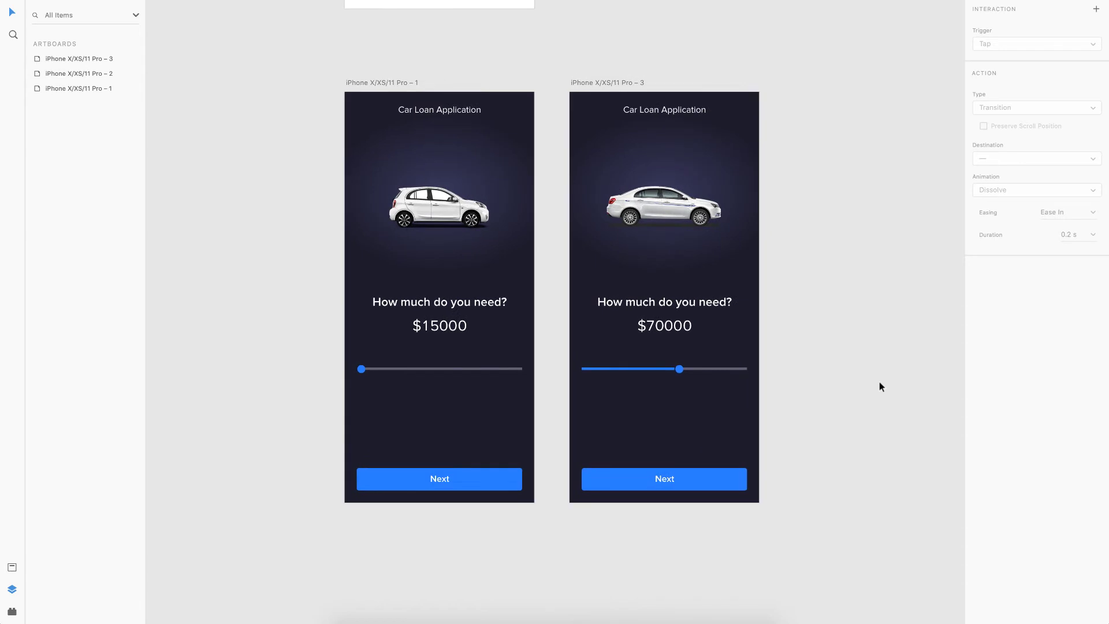
scroll(879, 382, up, 1)
scroll(879, 382, left, 1)
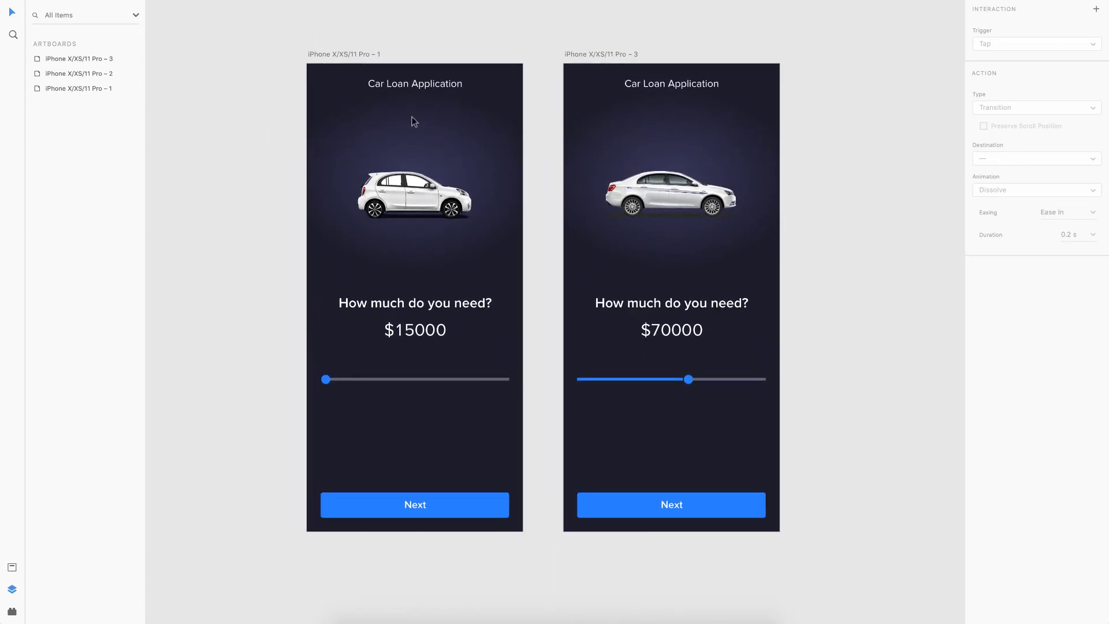
click(338, 55)
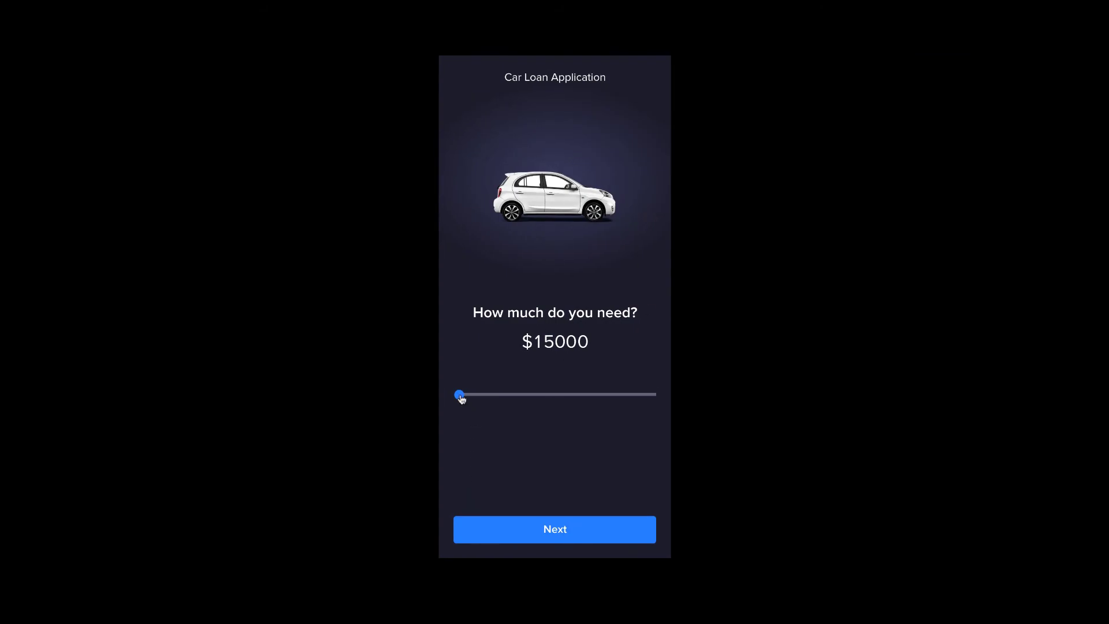
drag(460, 395, 574, 395)
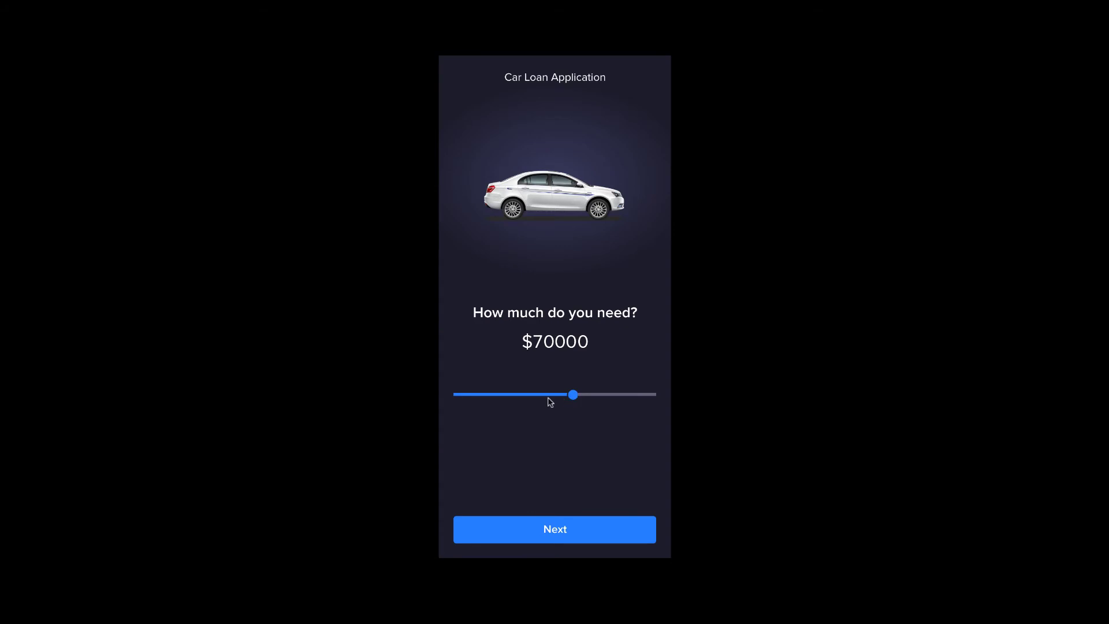
key(r)
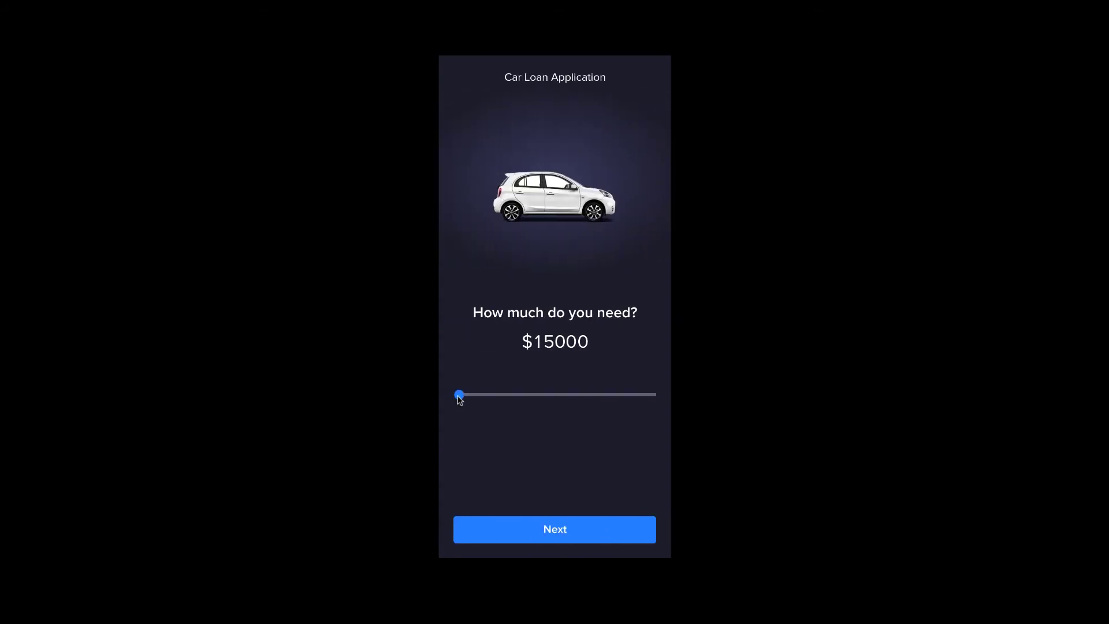
drag(459, 396, 580, 397)
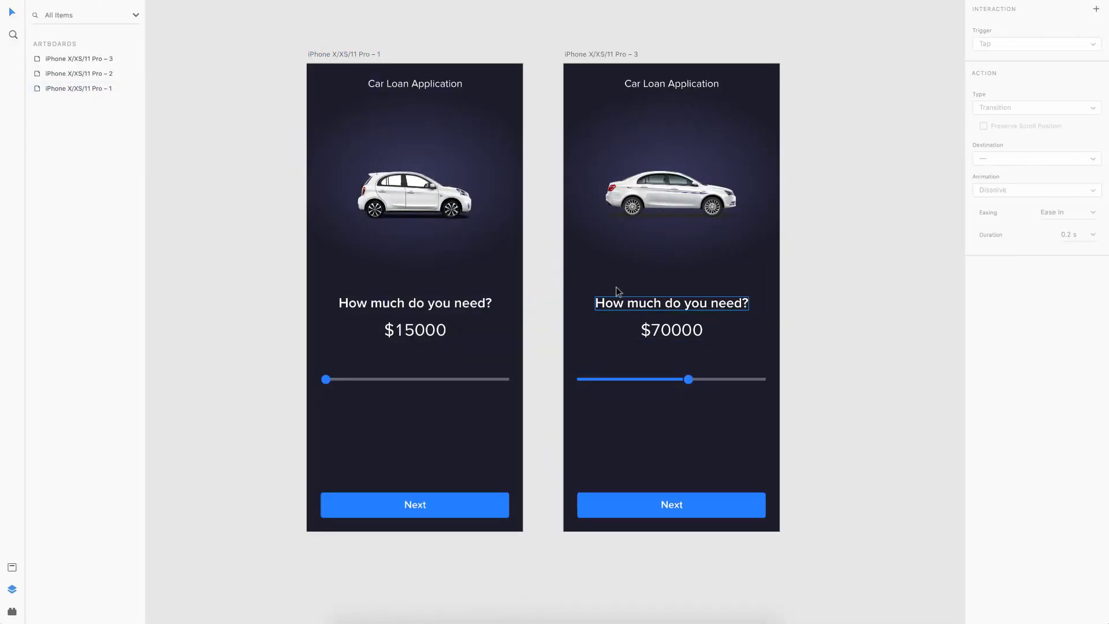
Step: Return to design mode and duplicate the $15000 artboard, placing the copy directly below the original
scroll(546, 212, down, 2)
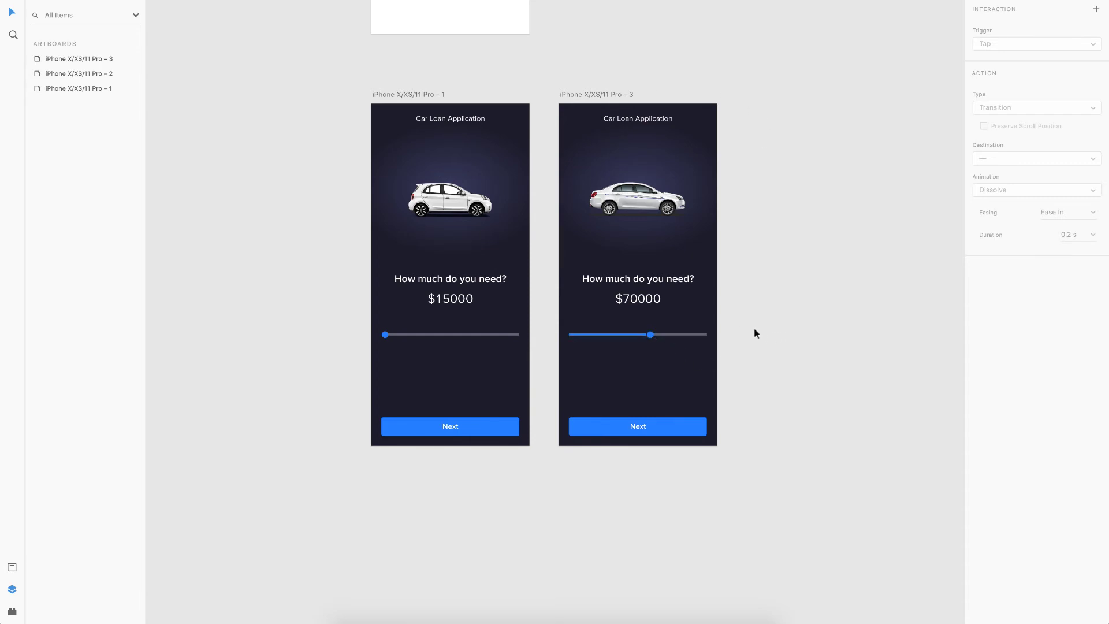
scroll(754, 326, down, 2)
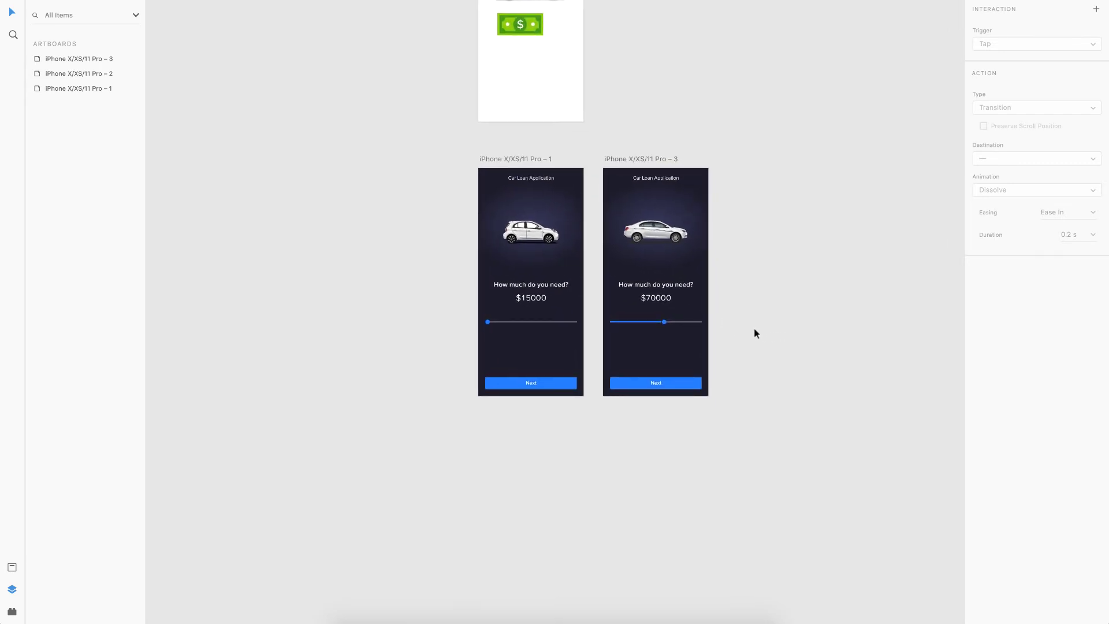
scroll(754, 333, down, 2)
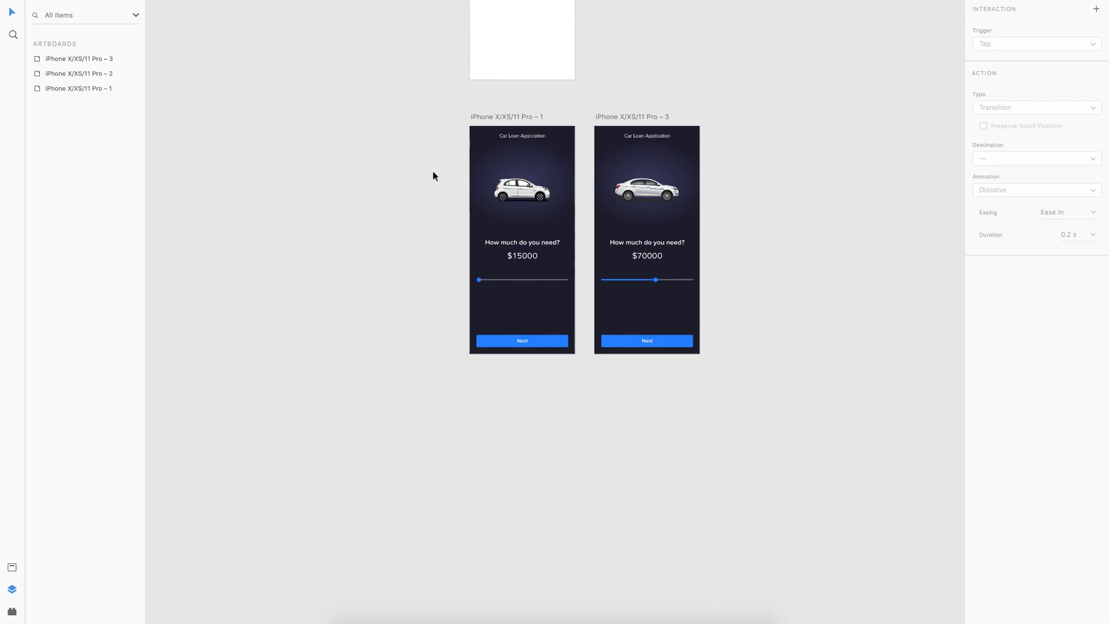
scroll(433, 173, down, 3)
scroll(390, 167, up, 2)
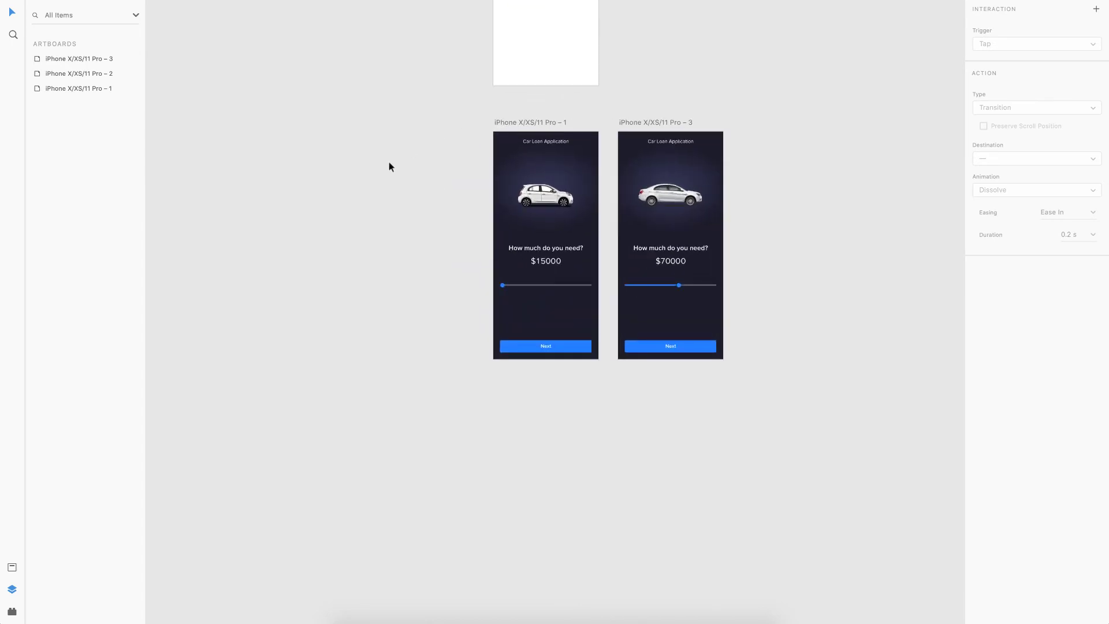
drag(457, 111, 607, 400)
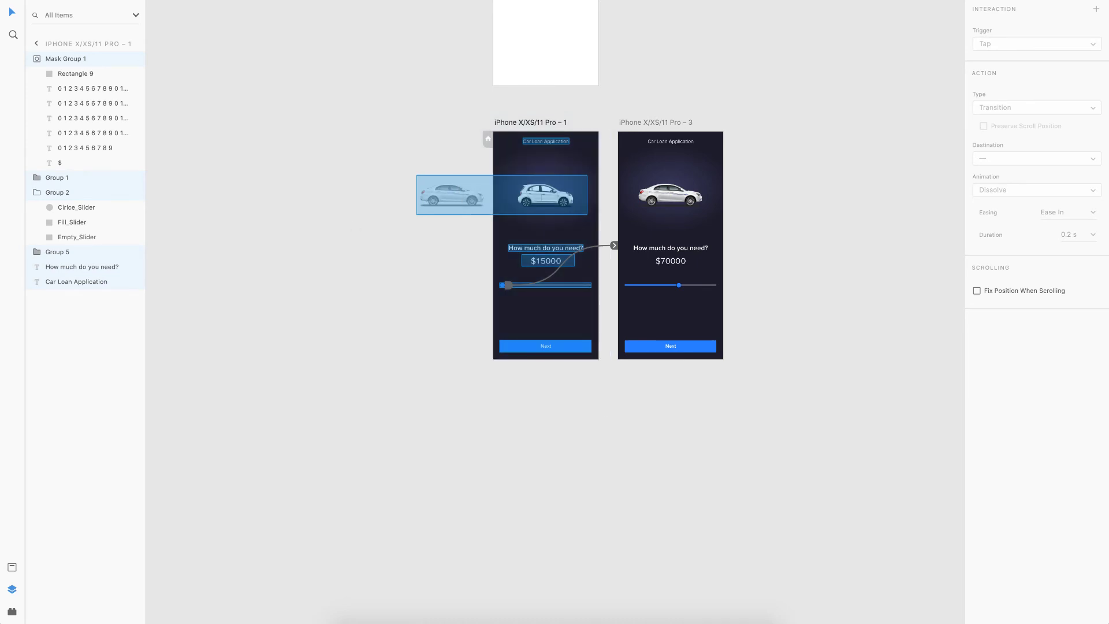
key(ctrl+Tab)
scroll(469, 108, down, 1)
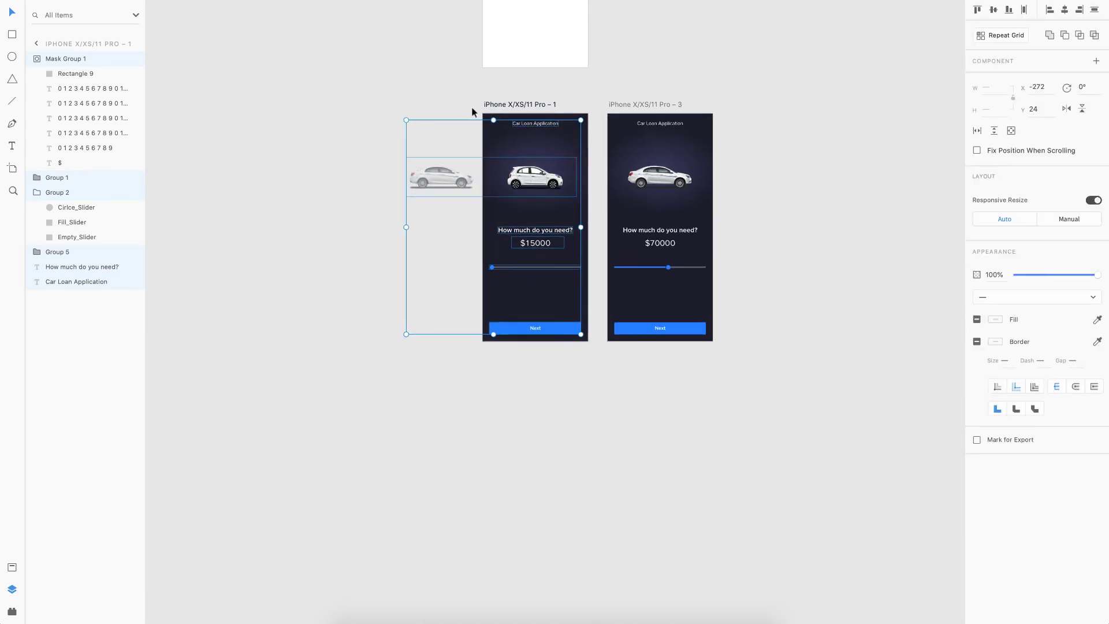
click(500, 91)
click(500, 105)
drag(500, 105, 491, 375)
scroll(571, 383, down, 3)
scroll(571, 382, up, 3)
click(553, 382)
Step: Change the duplicated artboard's heading to "Personal Loan Application"
scroll(553, 382, down, 2)
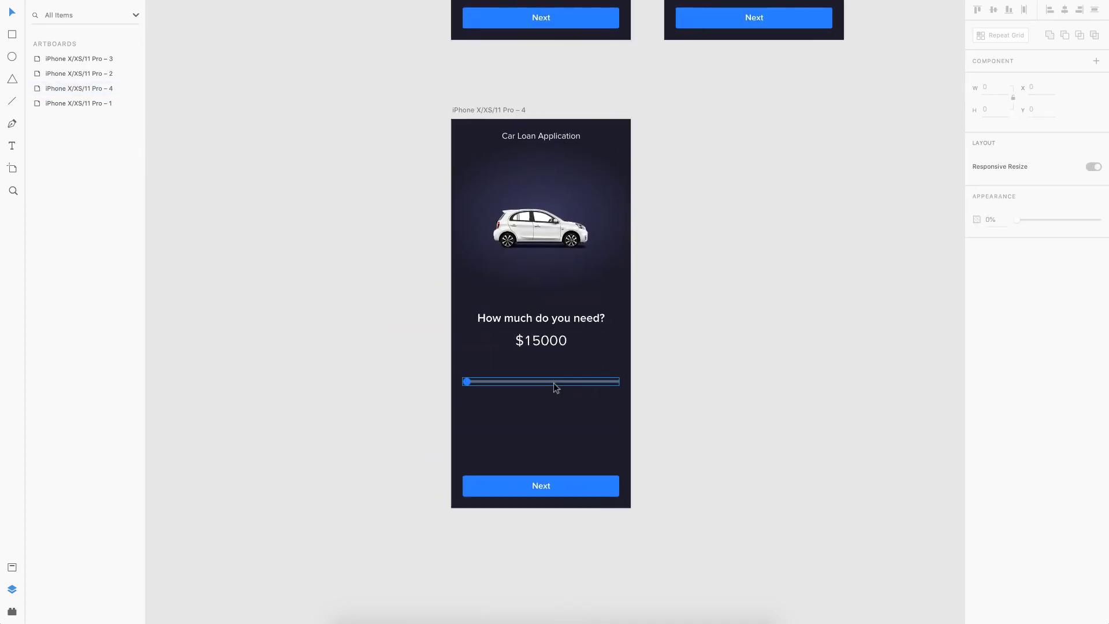
scroll(553, 382, up, 1)
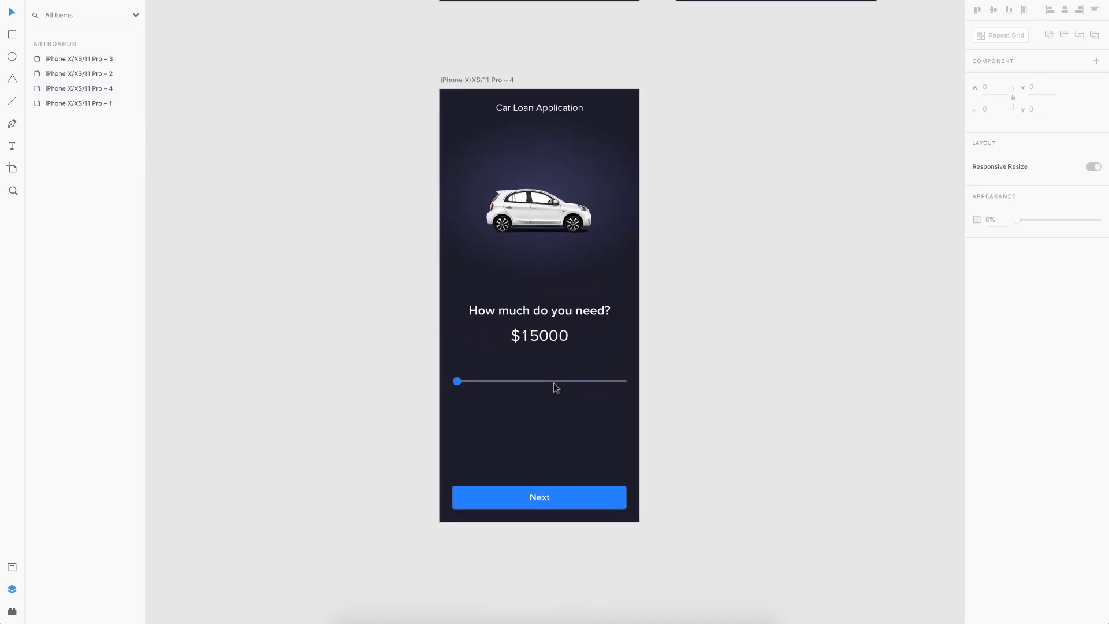
click(537, 109)
double_click(537, 109)
key(Left)
key(shift+Right)
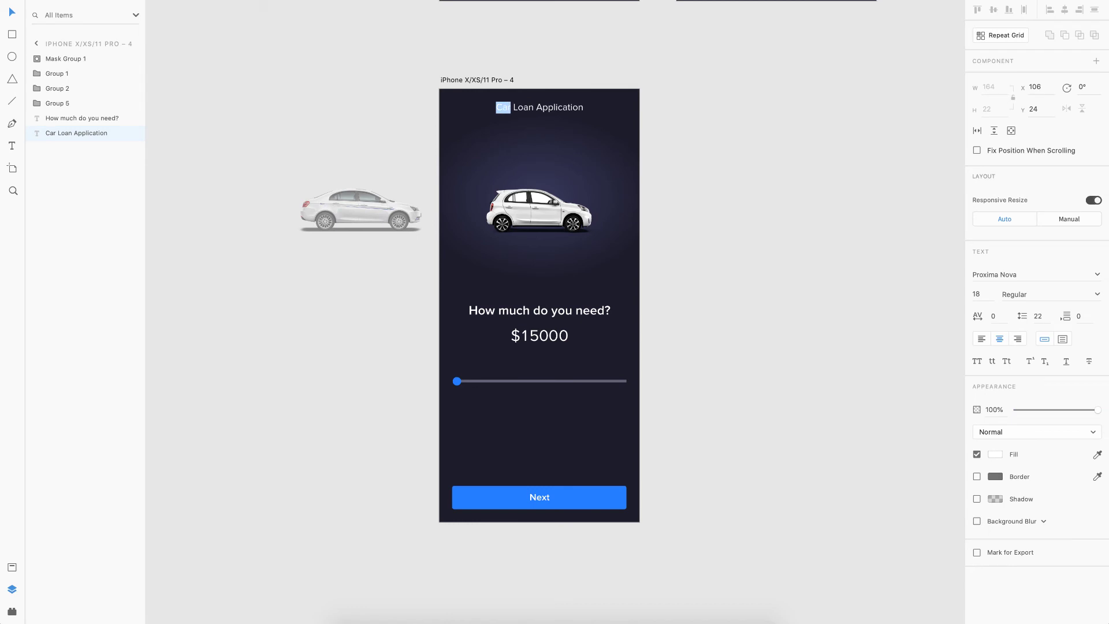
text(Personal)
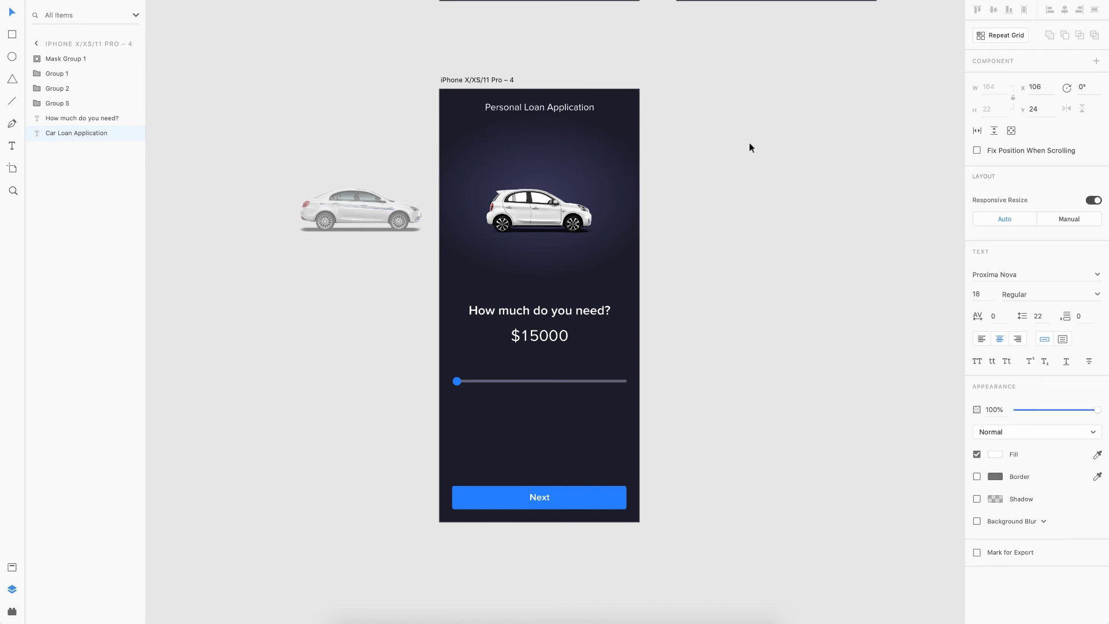
Step: Delete the car image from the Personal Loan Application artboard
key(Escape)
key(Escape)
click(540, 210)
key(Delete)
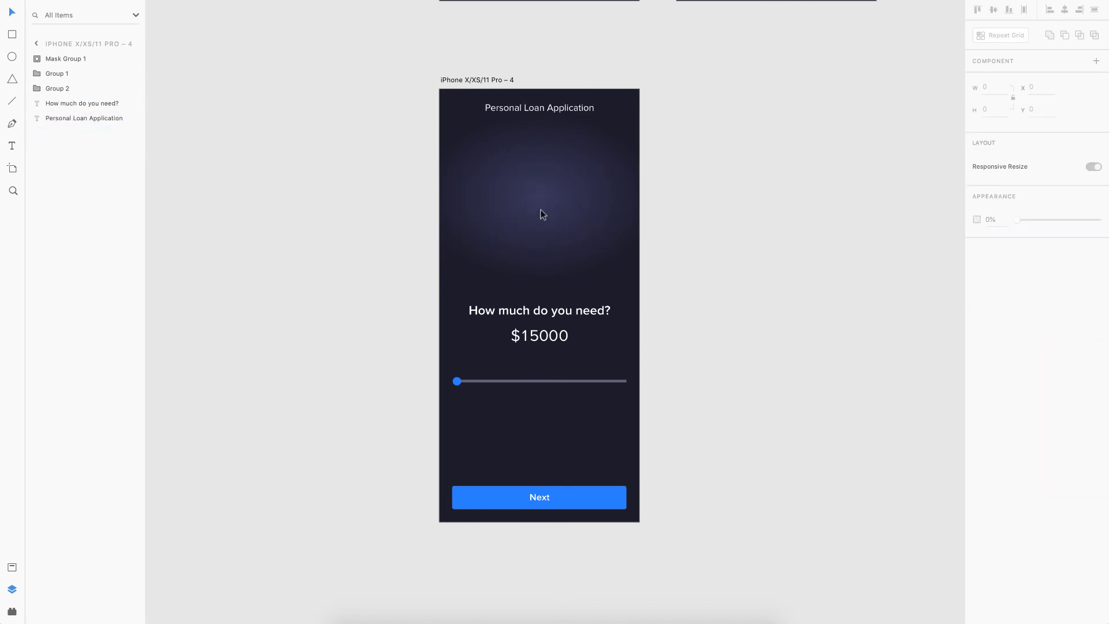
Step: Move the green banknote image from the white image artboard into the glow area of the Personal Loan Application artboard
scroll(539, 209, down, 3)
scroll(540, 209, up, 5)
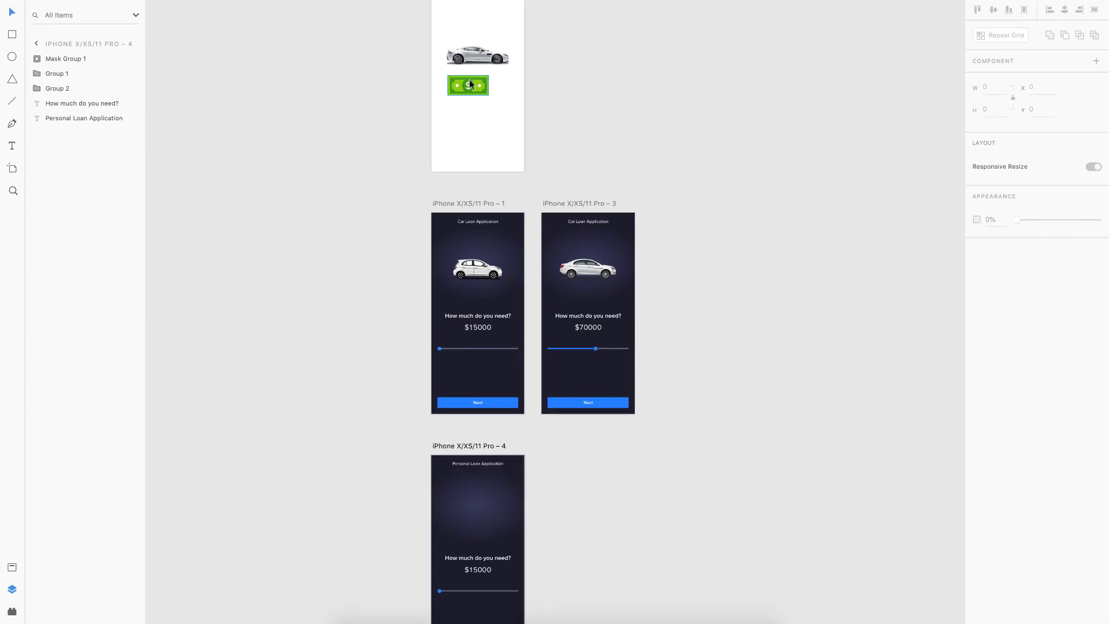
drag(470, 79, 476, 516)
scroll(477, 517, down, 5)
scroll(476, 517, up, 3)
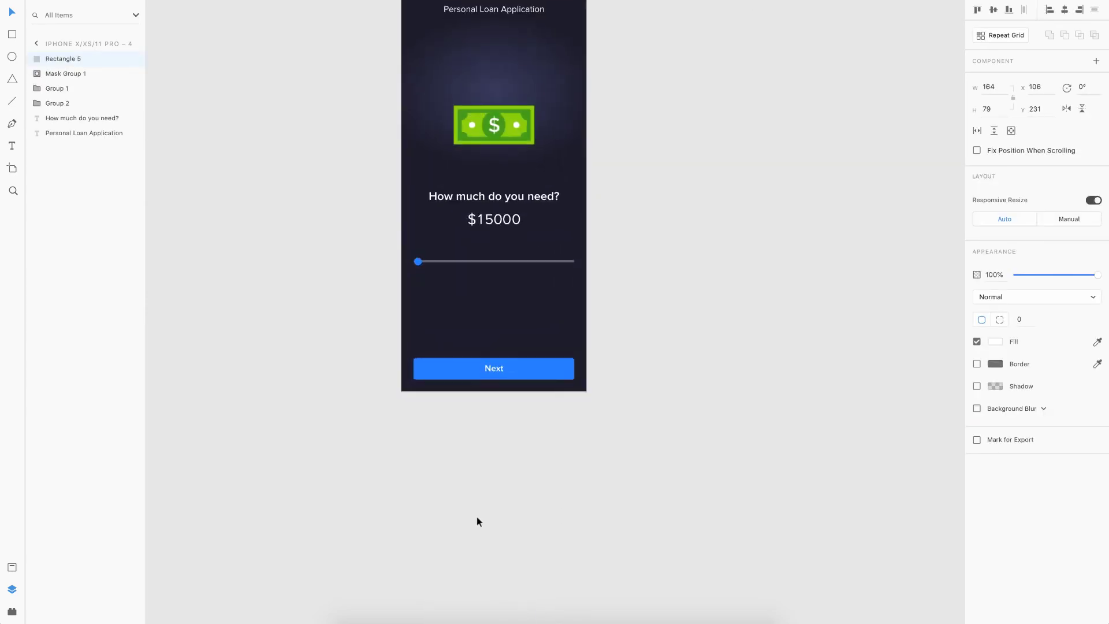
scroll(478, 416, up, 3)
scroll(487, 292, up, 2)
scroll(486, 295, up, 1)
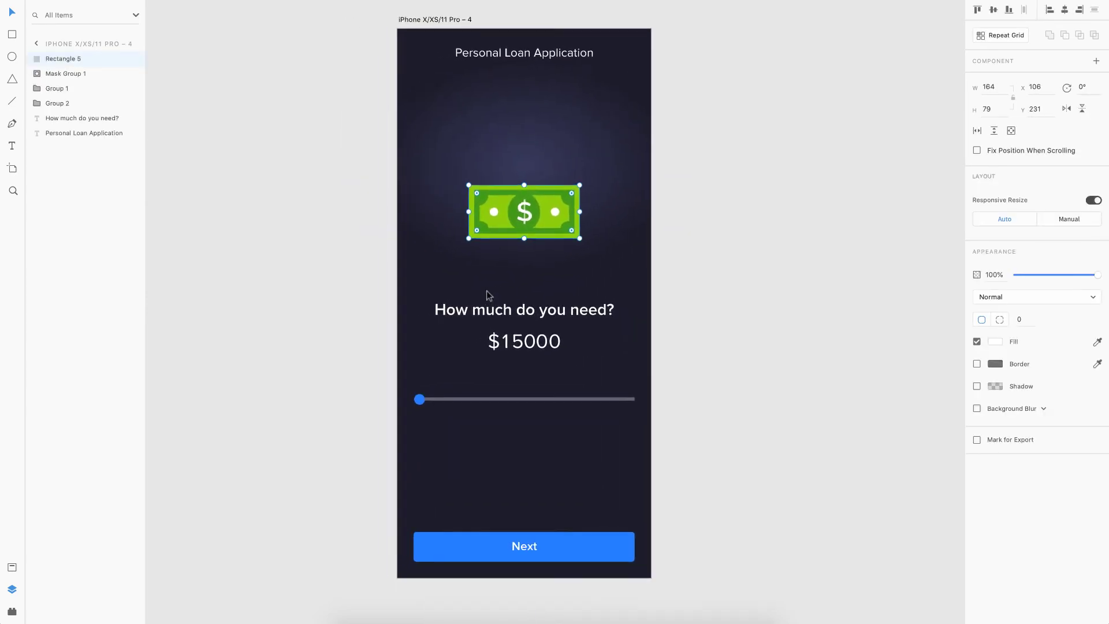
scroll(488, 294, left, 1)
Step: Nudge the banknote slightly upward to X 106, Y 218, keeping it horizontally centred in the artboard
click(747, 252)
drag(574, 226, 527, 217)
click(745, 246)
click(759, 220)
click(525, 226)
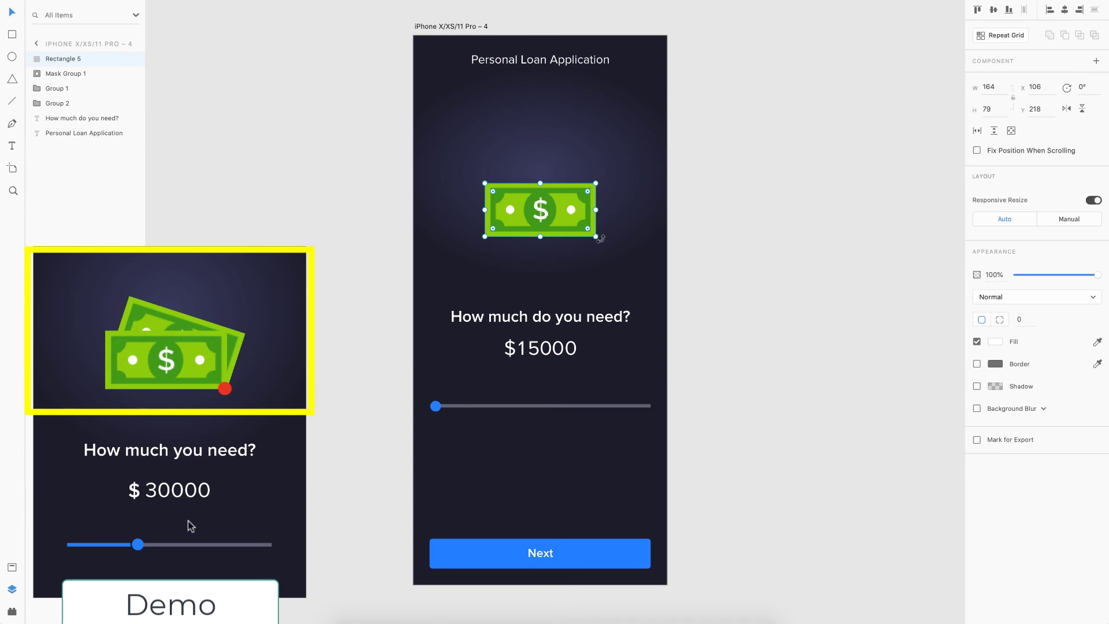
Step: Try rotating the banknote about its own centre and undo the rotation
drag(601, 238, 623, 205)
key(ctrl+z)
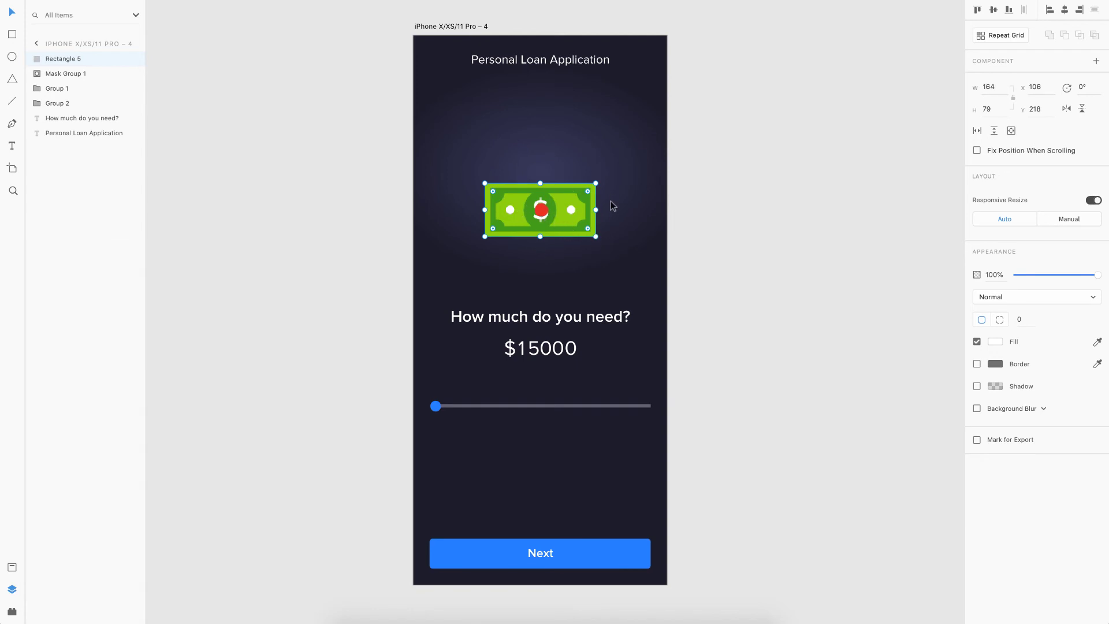
click(594, 237)
click(706, 265)
click(566, 216)
Step: Draw a 164 × 79 rectangle exactly covering the banknote
scroll(566, 216, right, 1)
key(r)
click(448, 191)
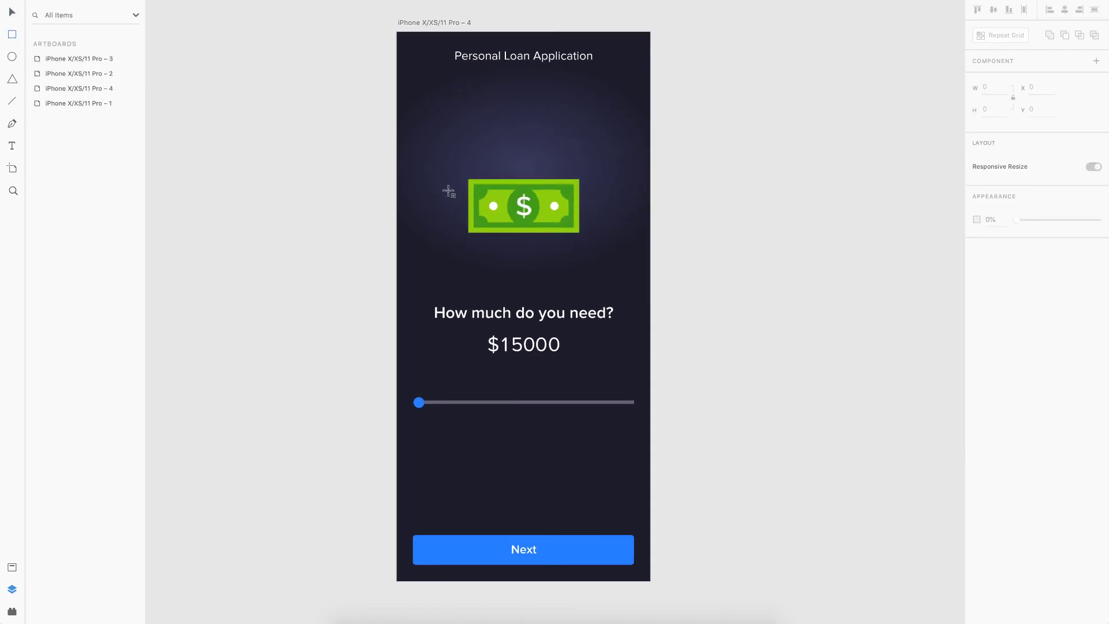
mouse_move(468, 180)
mouse_down()
mouse_move(522, 232)
mouse_move(580, 233)
mouse_up()
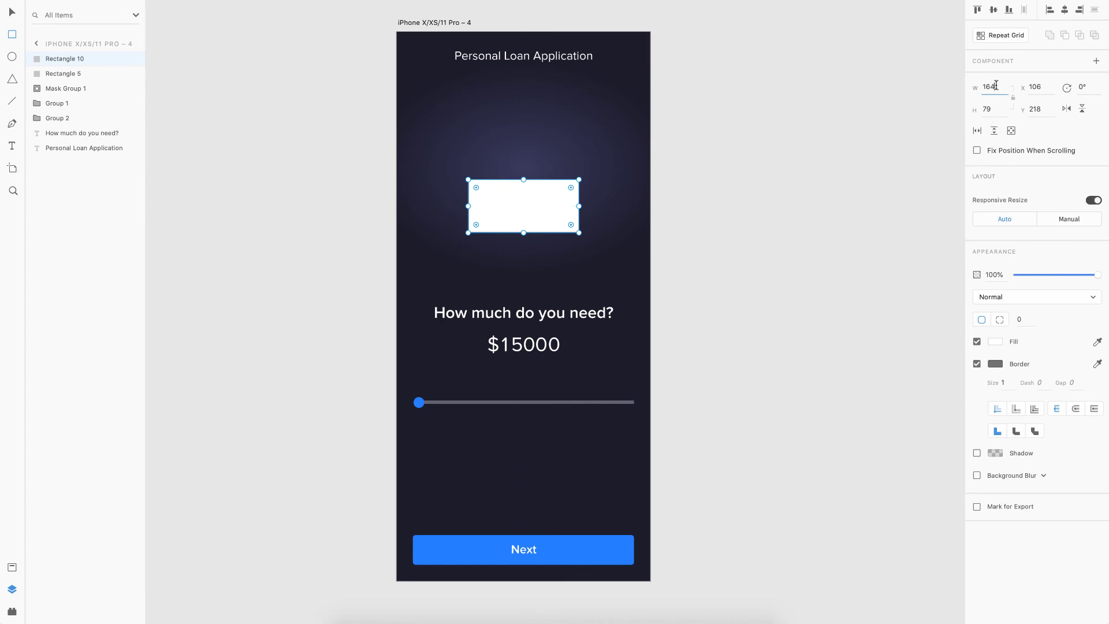
Step: Double the covering rectangle's size to 328 wide and 158 high
text(2)
key(Return)
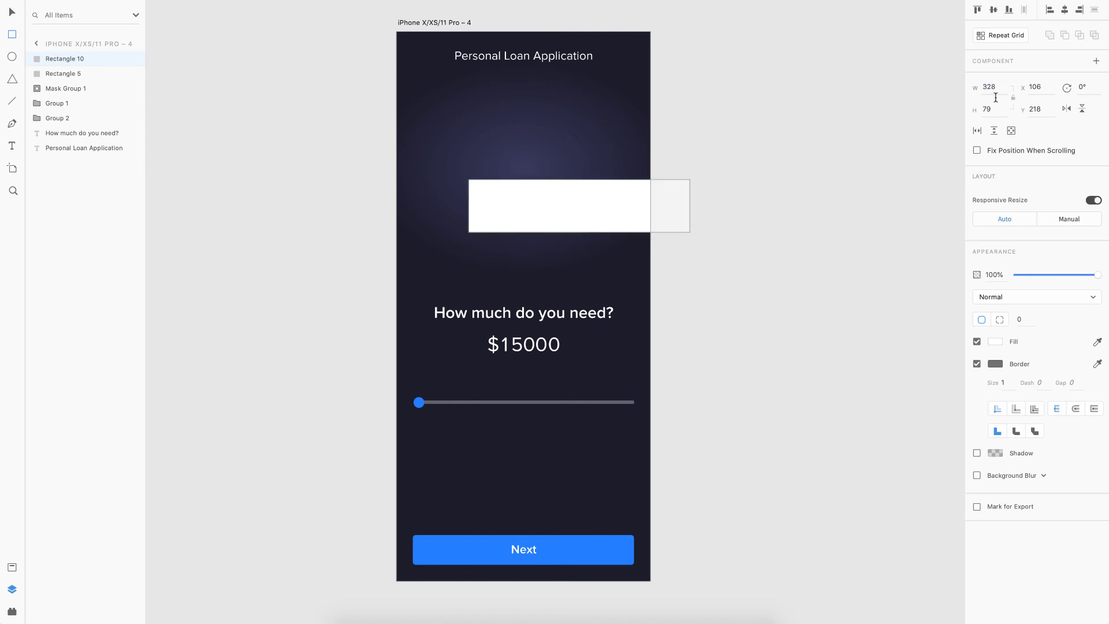
click(991, 111)
text(*2)
key(Return)
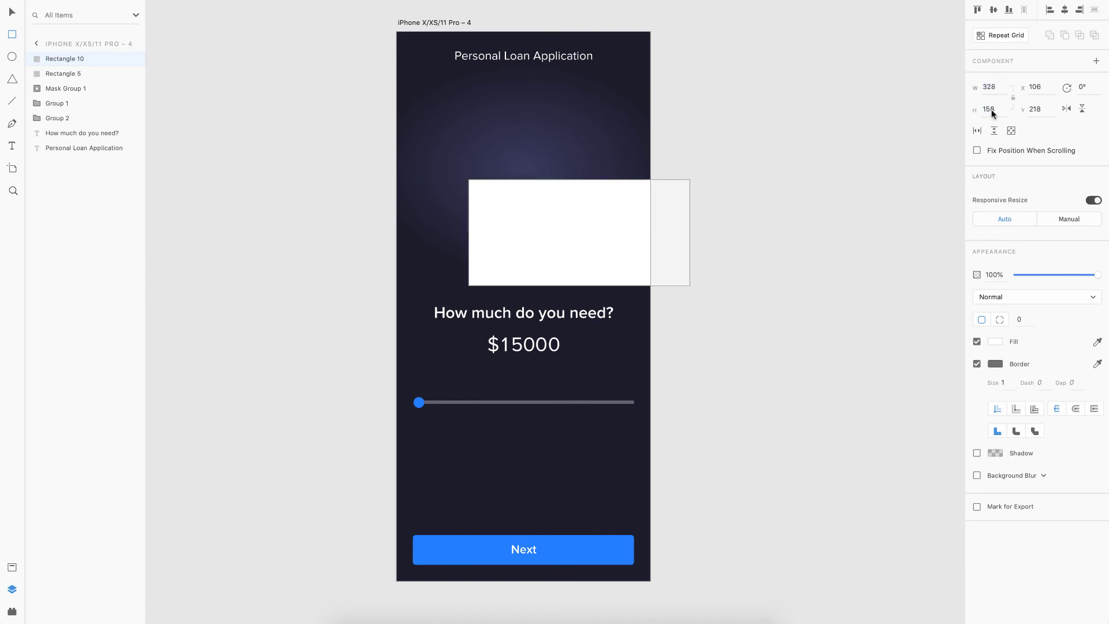
Step: Turn off the enlarged rectangle's border and fill so it is invisible
click(977, 364)
click(977, 342)
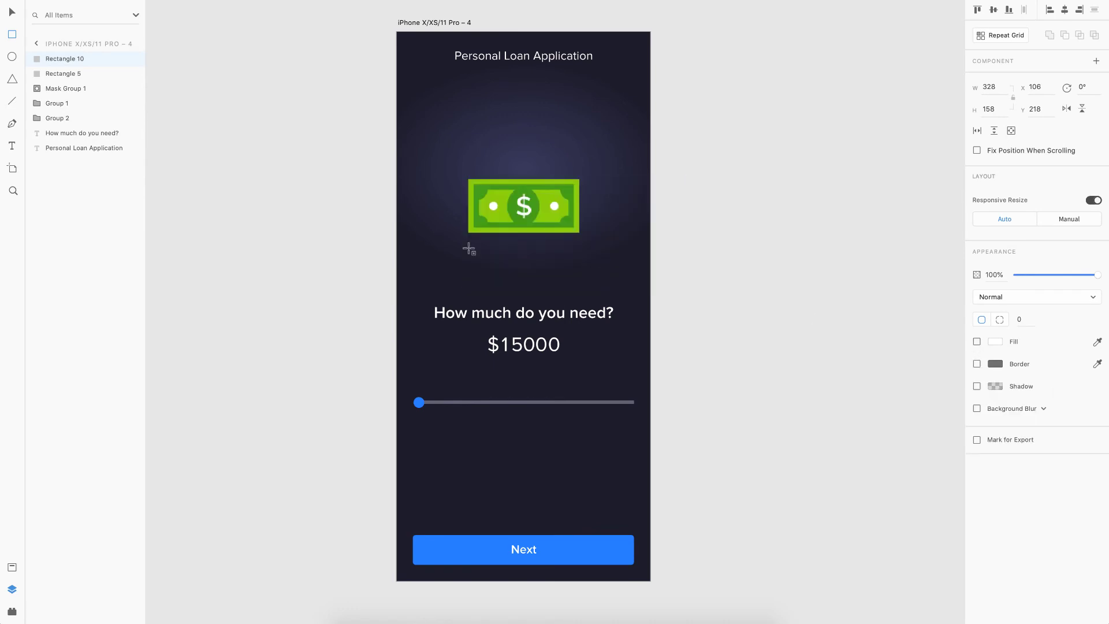
key(Escape)
key(v)
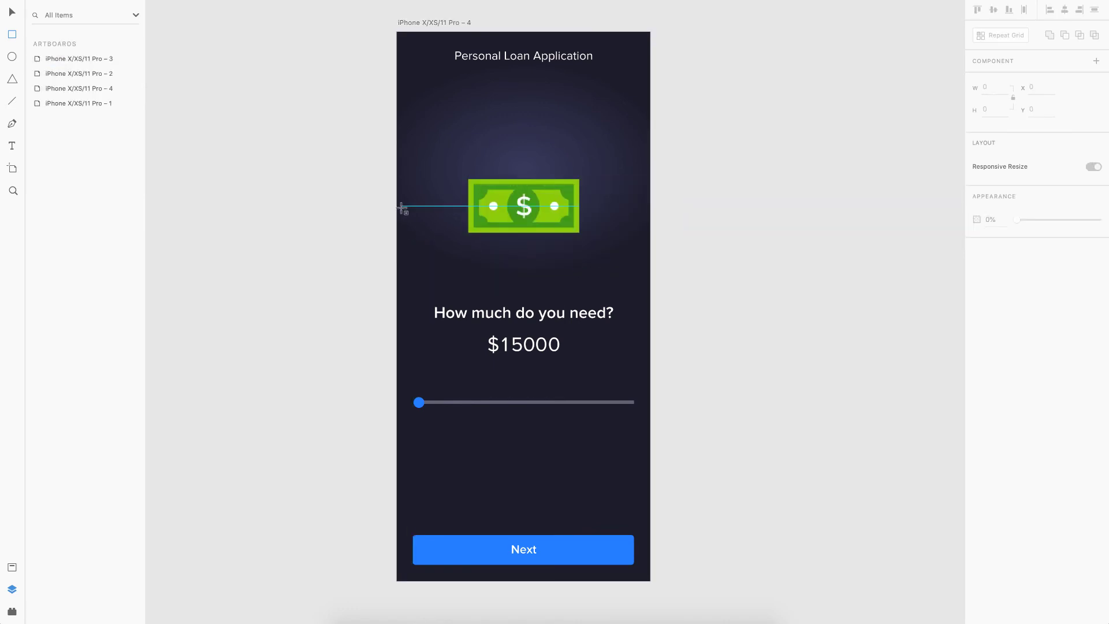
Step: Group the banknote with the invisible rectangle
click(492, 202)
shift+click(484, 260)
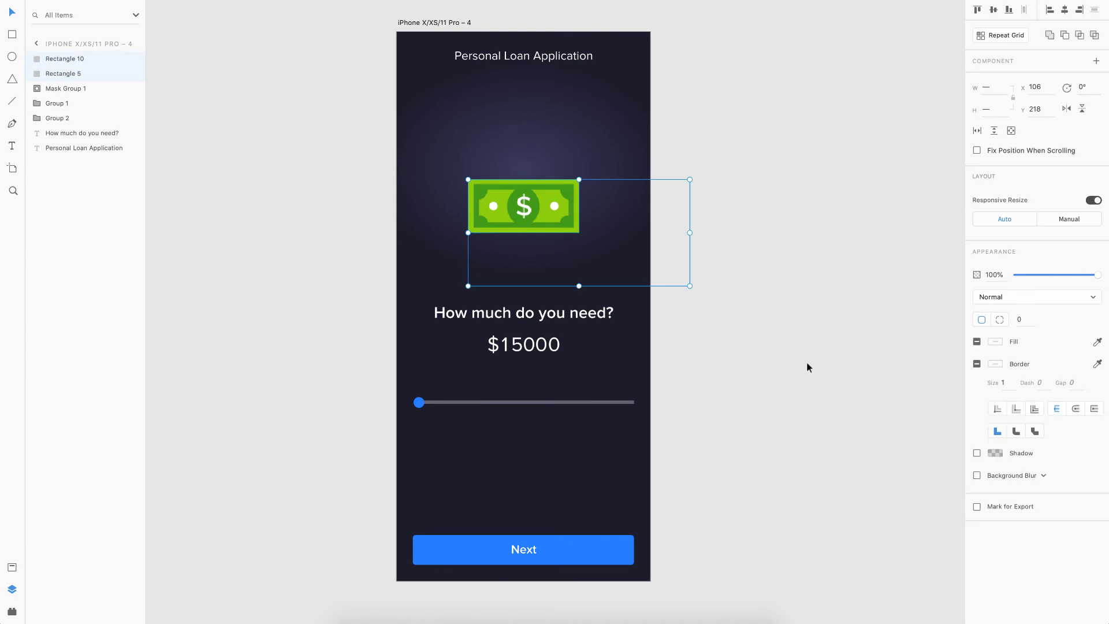
key(super+g)
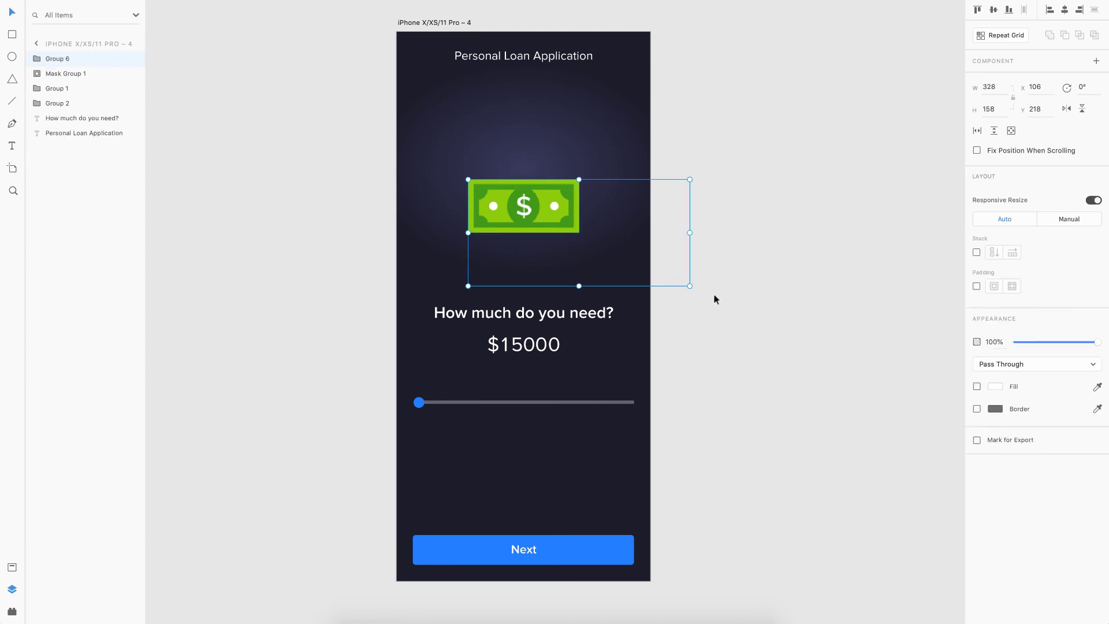
Step: Try rotating the banknote group by its corner to test the new pivot
mouse_move(691, 289)
mouse_down()
mouse_move(674, 341)
mouse_move(619, 387)
mouse_move(682, 272)
mouse_move(674, 218)
mouse_move(673, 359)
mouse_move(612, 445)
mouse_move(683, 213)
mouse_move(675, 329)
mouse_move(686, 210)
mouse_move(693, 270)
mouse_up()
click(772, 300)
click(507, 209)
click(764, 202)
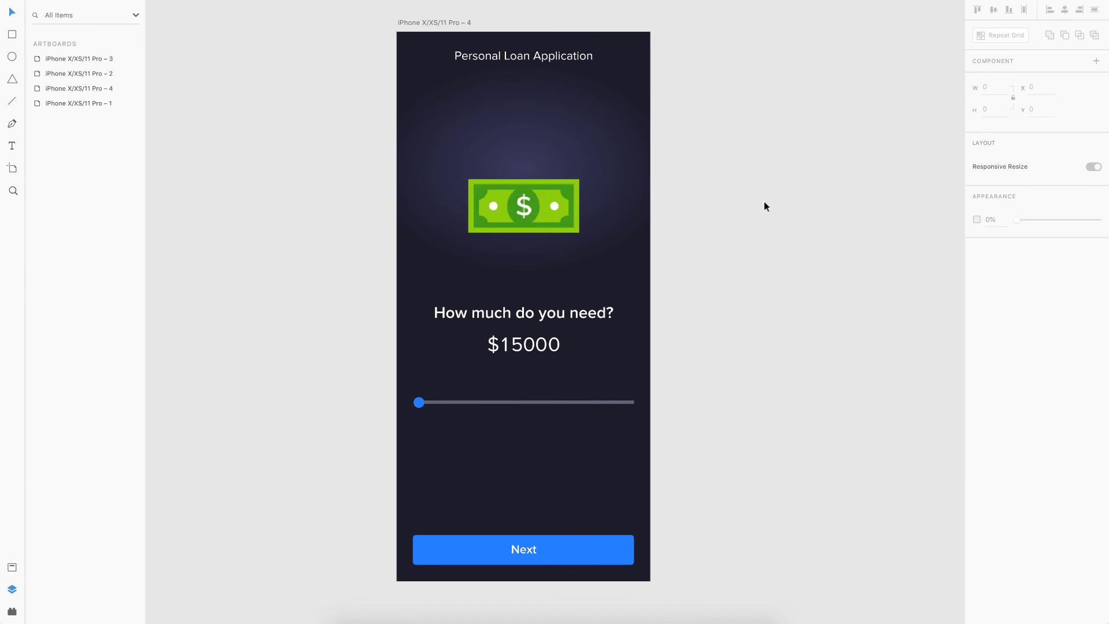
Step: Duplicate the banknote group four times in place to make a stack of five
scroll(764, 202, right, 2)
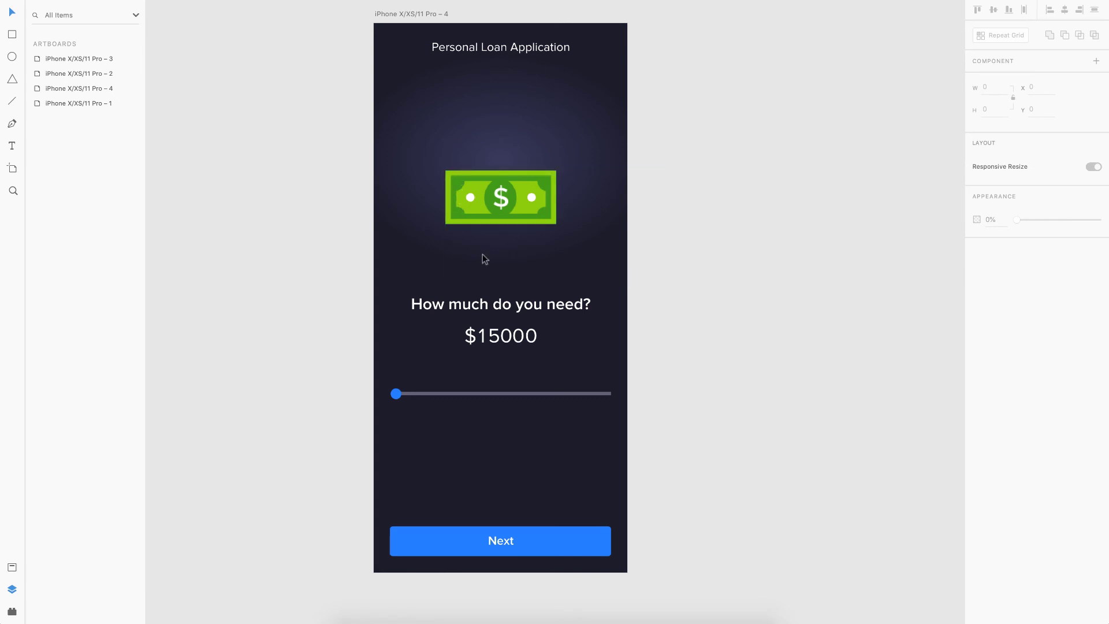
click(549, 185)
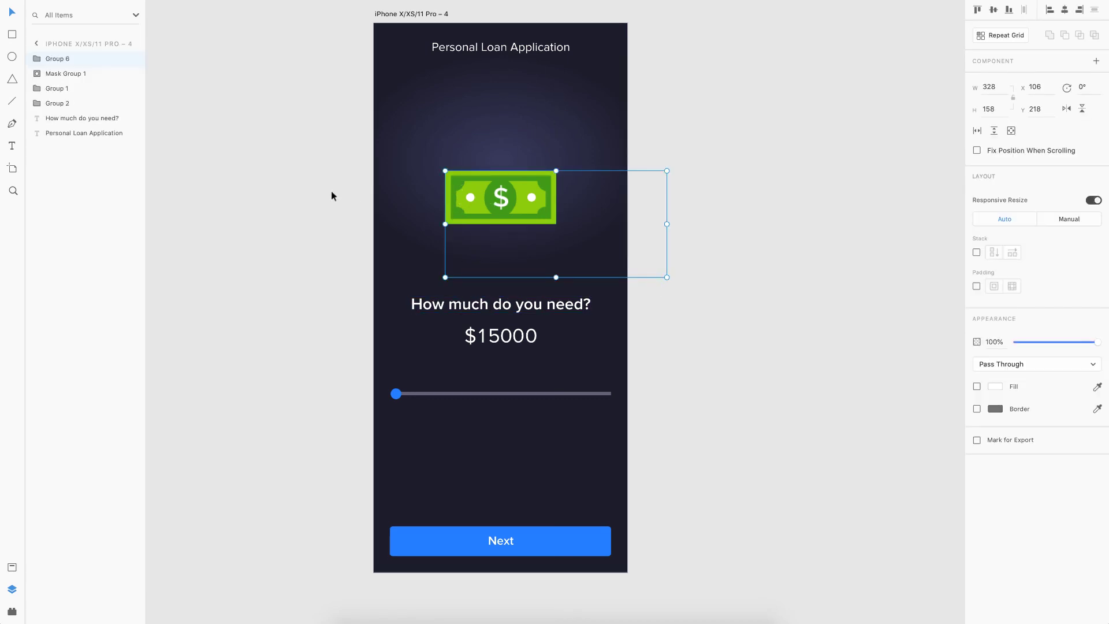
key(ctrl+d)
key(ctrl+d)
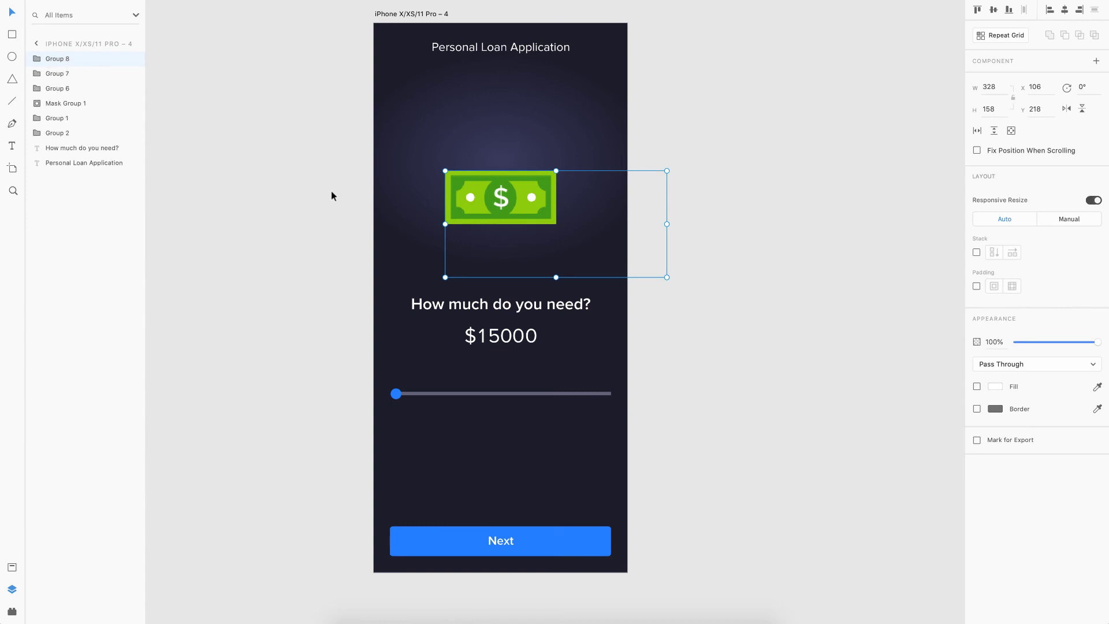
key(ctrl+d)
key(ctrl+d)
click(268, 204)
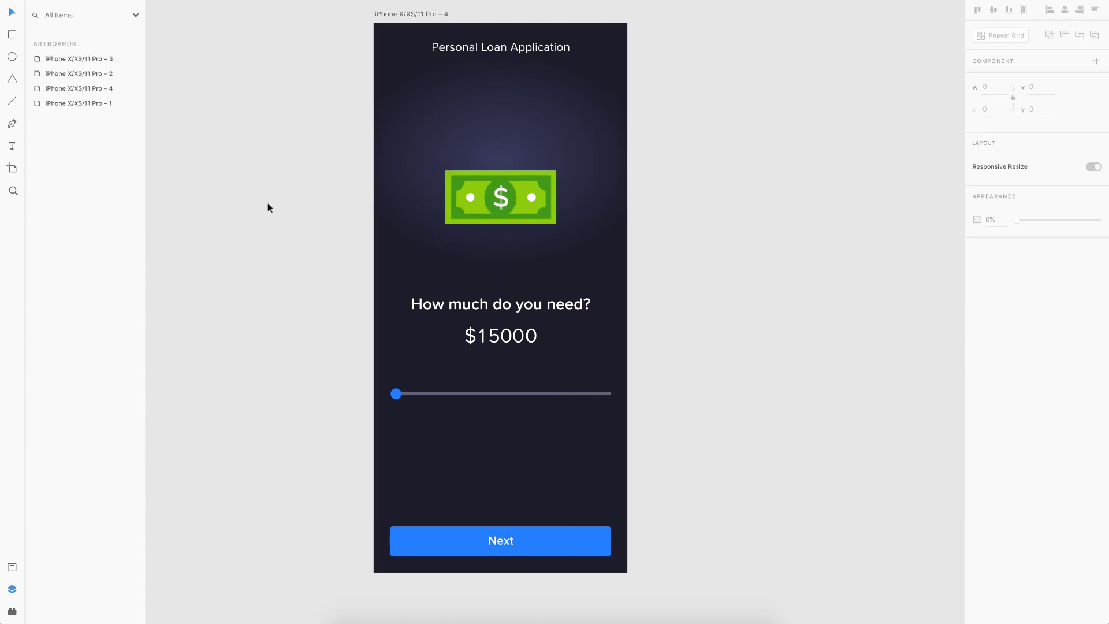
click(546, 199)
click(327, 252)
Step: Duplicate the iPhone X/XS/11 Pro – 4 artboard, placing the copy beside the original
scroll(335, 257, right, 1)
scroll(335, 257, down, 1)
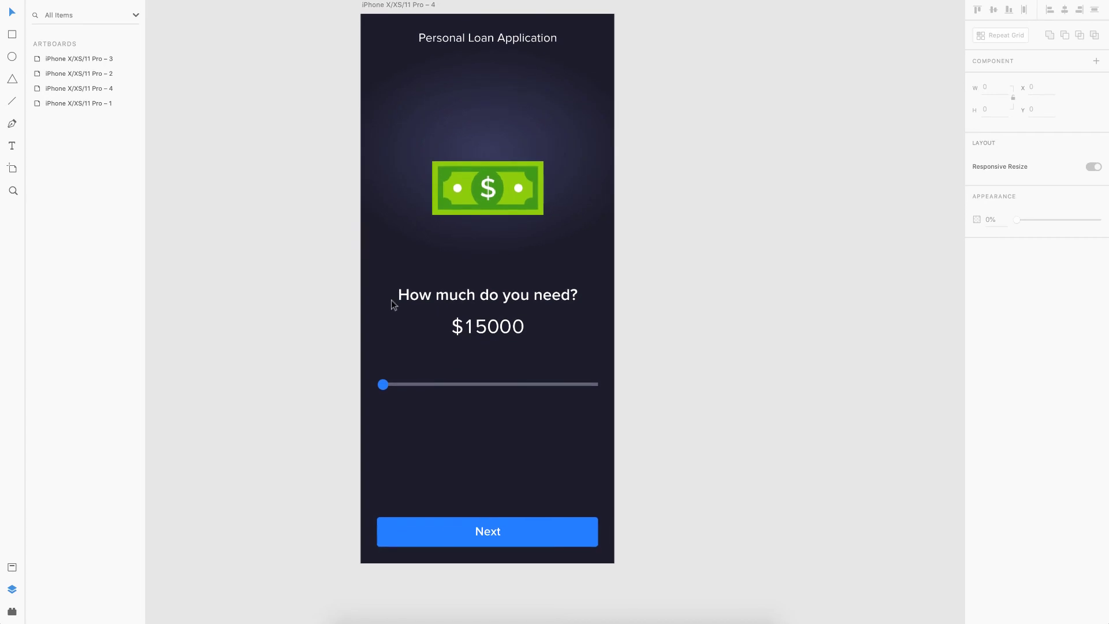
scroll(391, 304, down, 2)
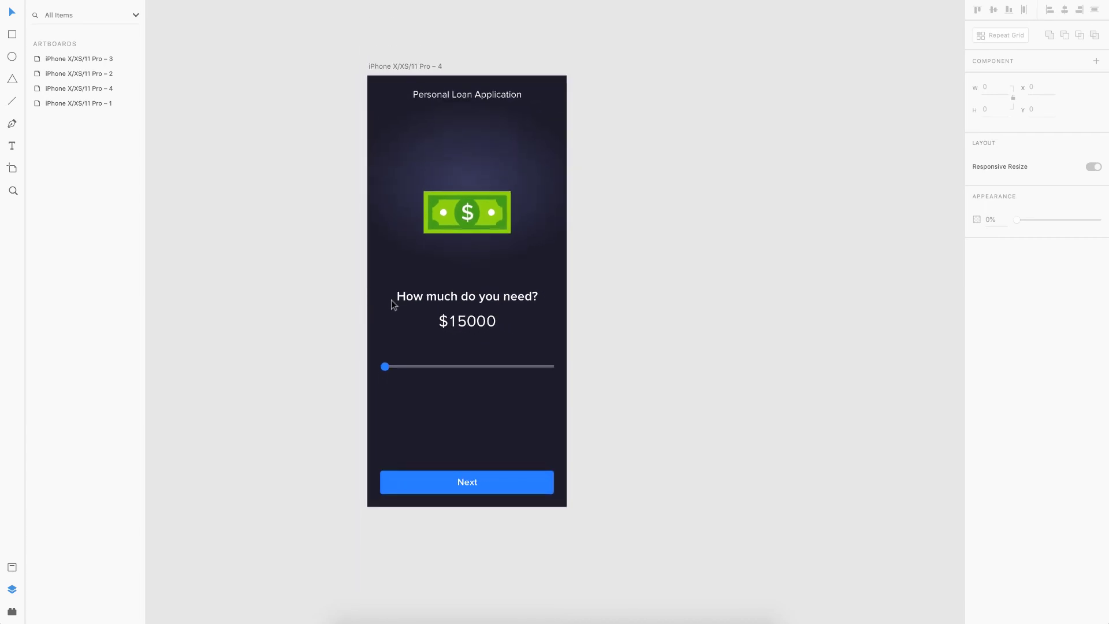
click(380, 67)
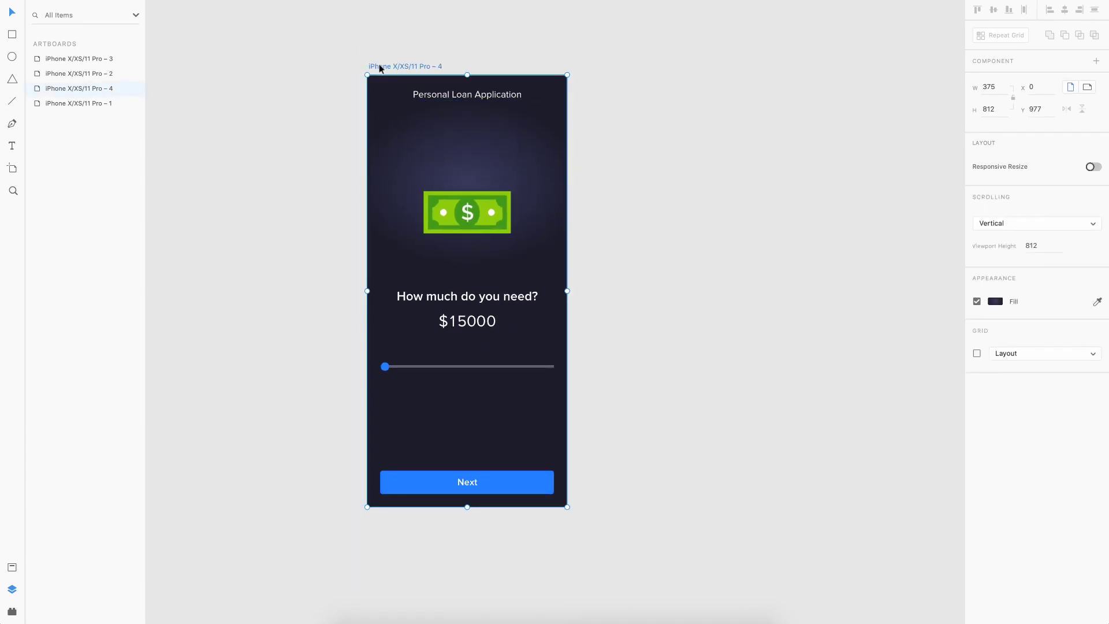
key(ctrl+d)
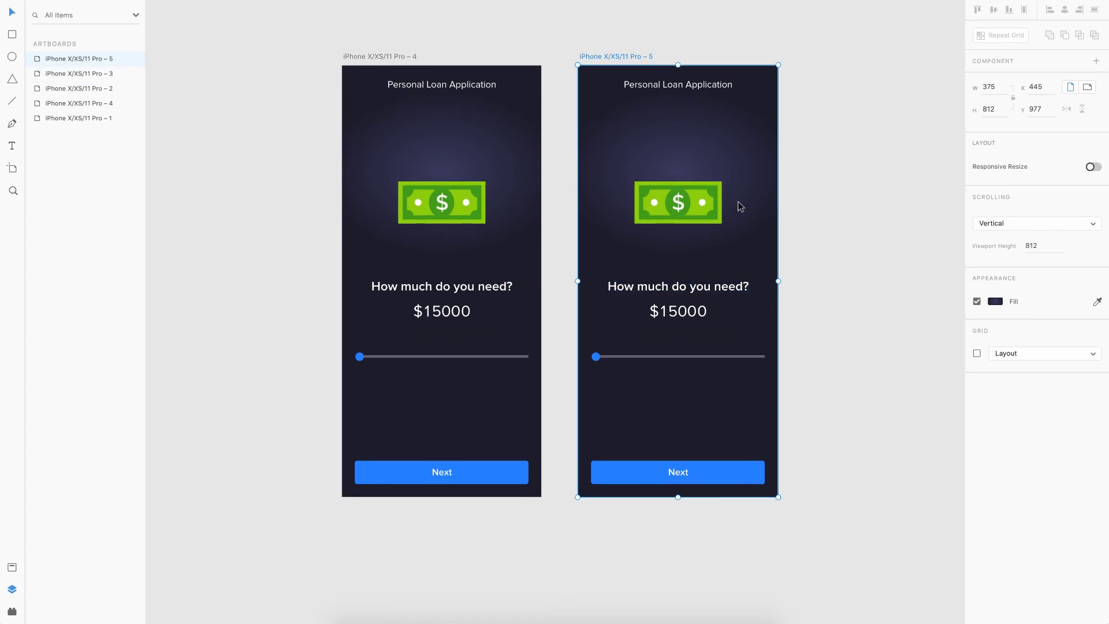
Step: On the iPhone X/XS/11 Pro – 5 artboard, set the rotation of Group 9 to 18° and Group 8 to 36°
scroll(682, 201, up, 5)
click(682, 201)
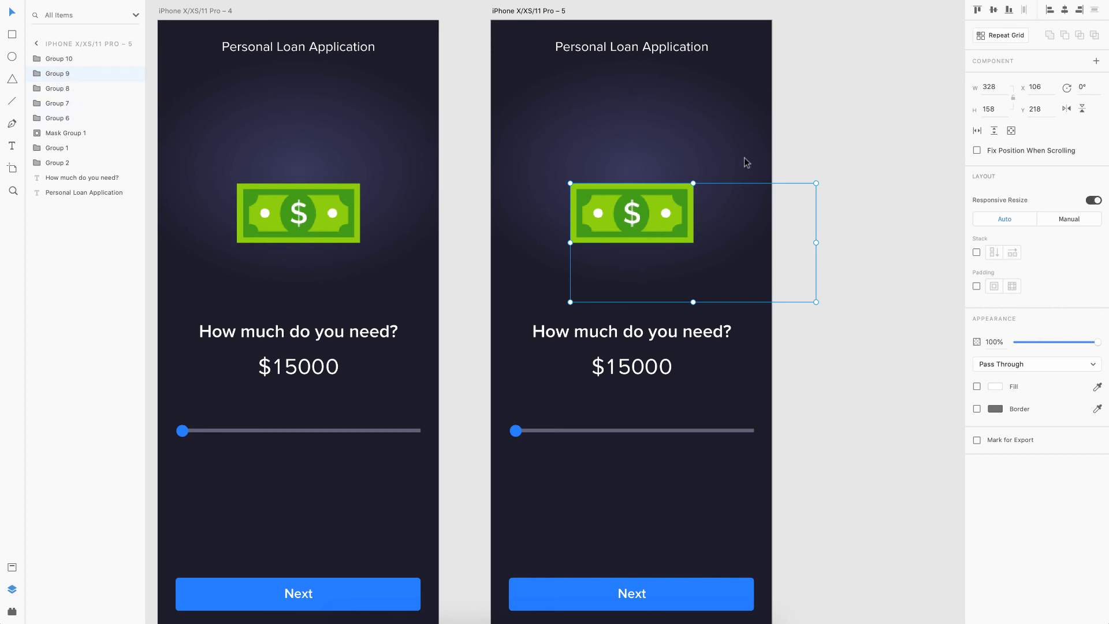
click(1085, 87)
key(Return)
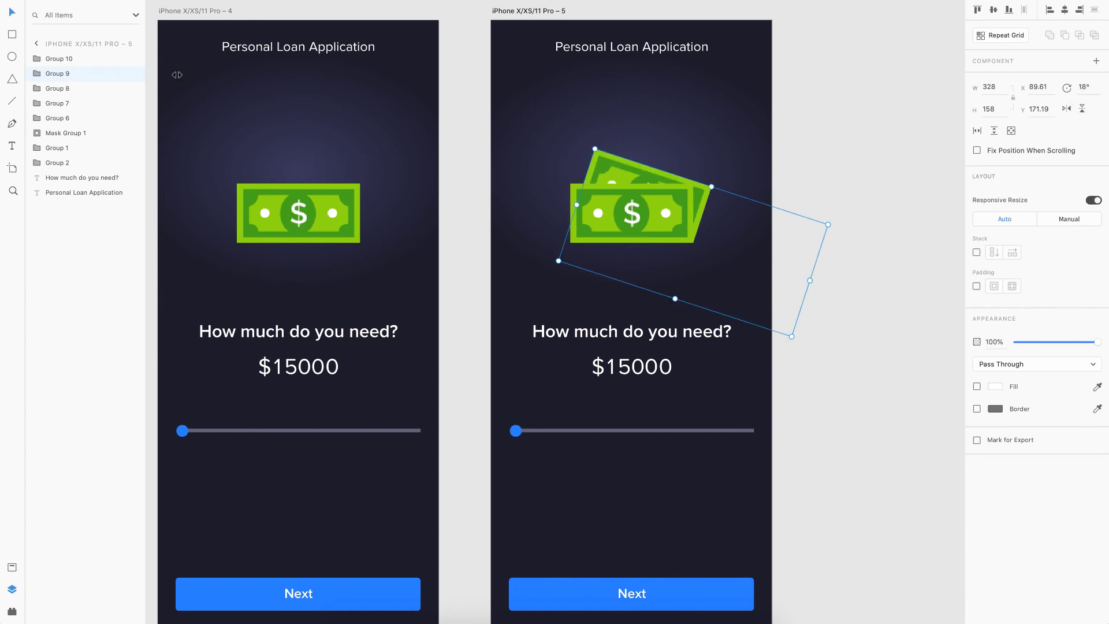
click(57, 88)
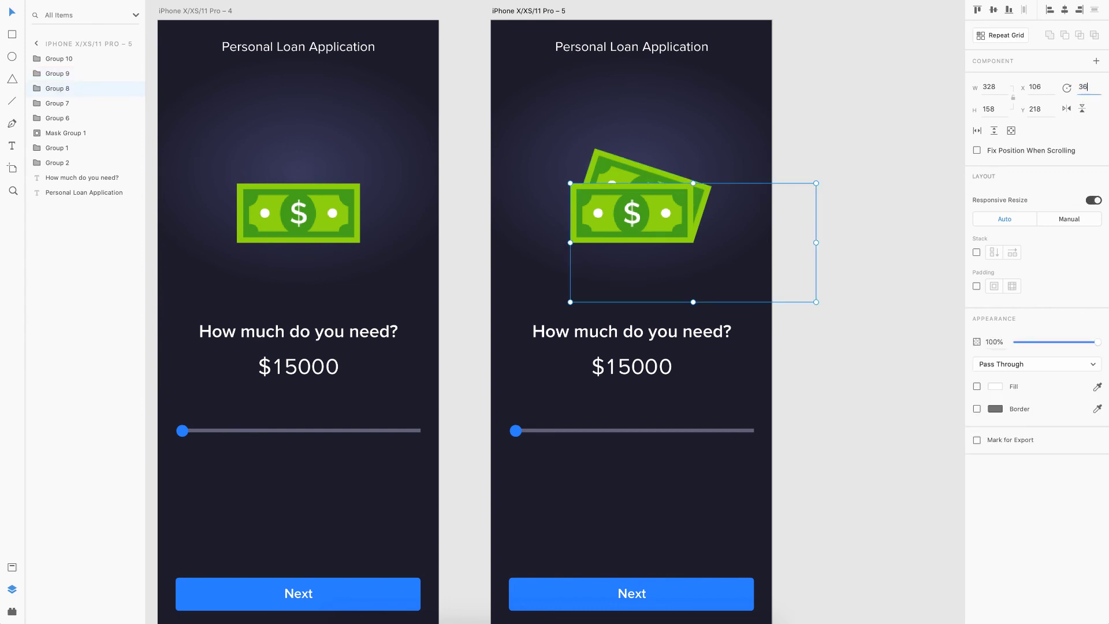
text(36)
key(Return)
Step: Set the rotation of Group 7 to 54° and Group 6 to 72° to complete the banknote fan
click(57, 103)
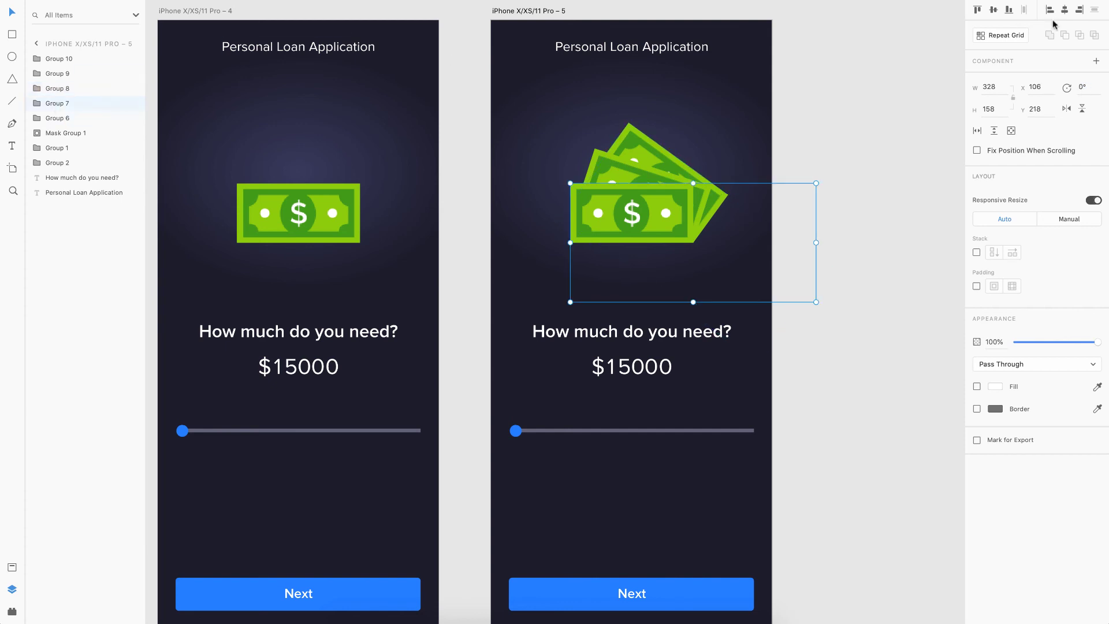
click(1082, 86)
text(36+18)
key(Return)
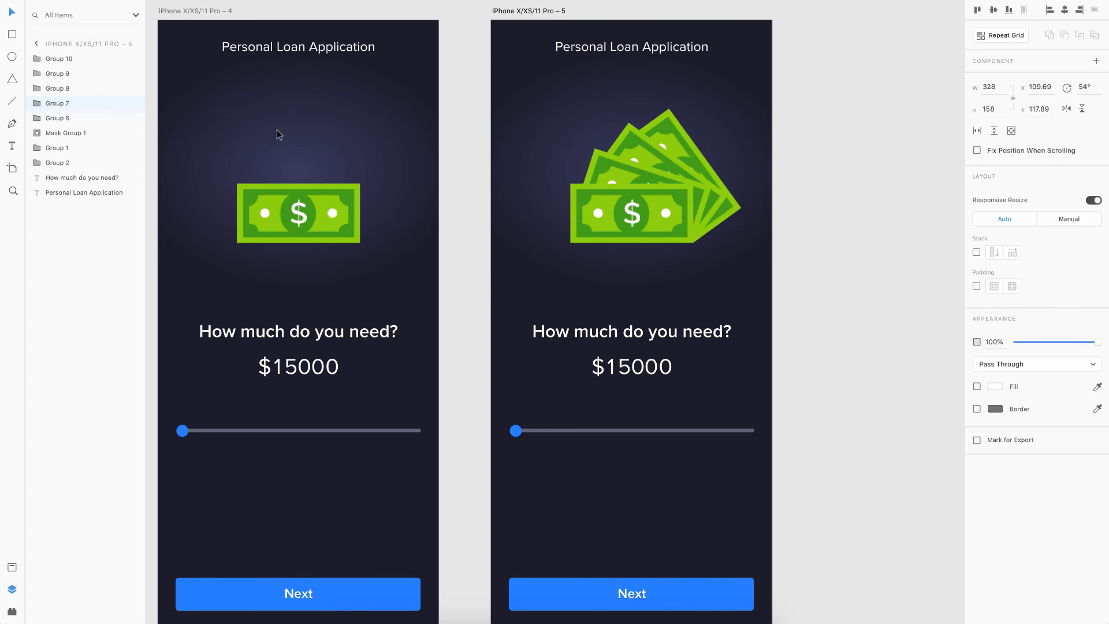
click(58, 118)
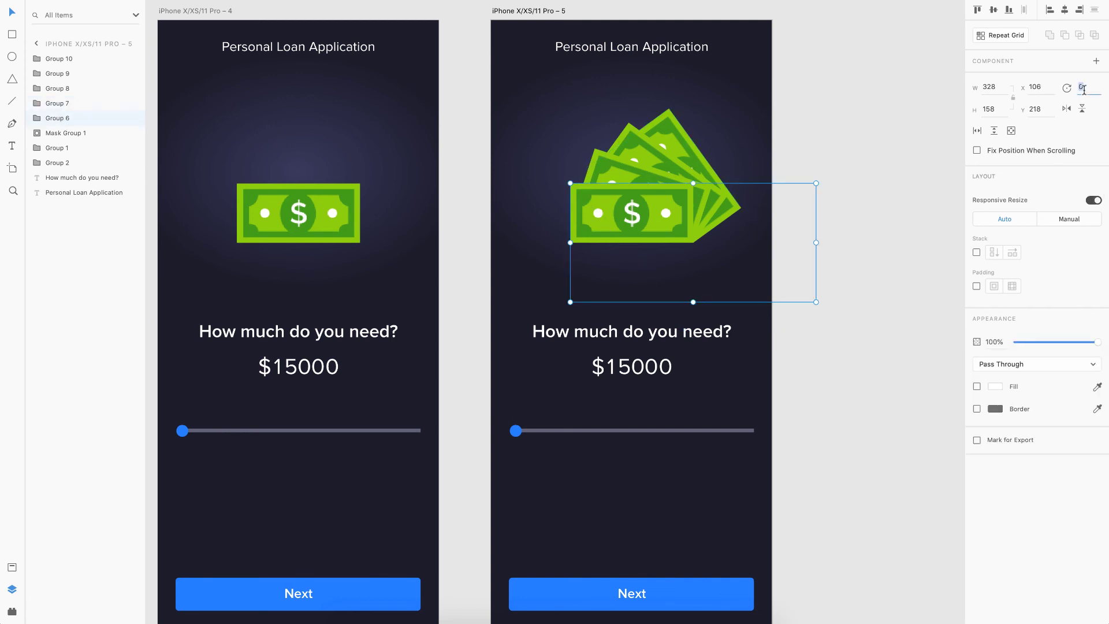
text(54+18)
key(Return)
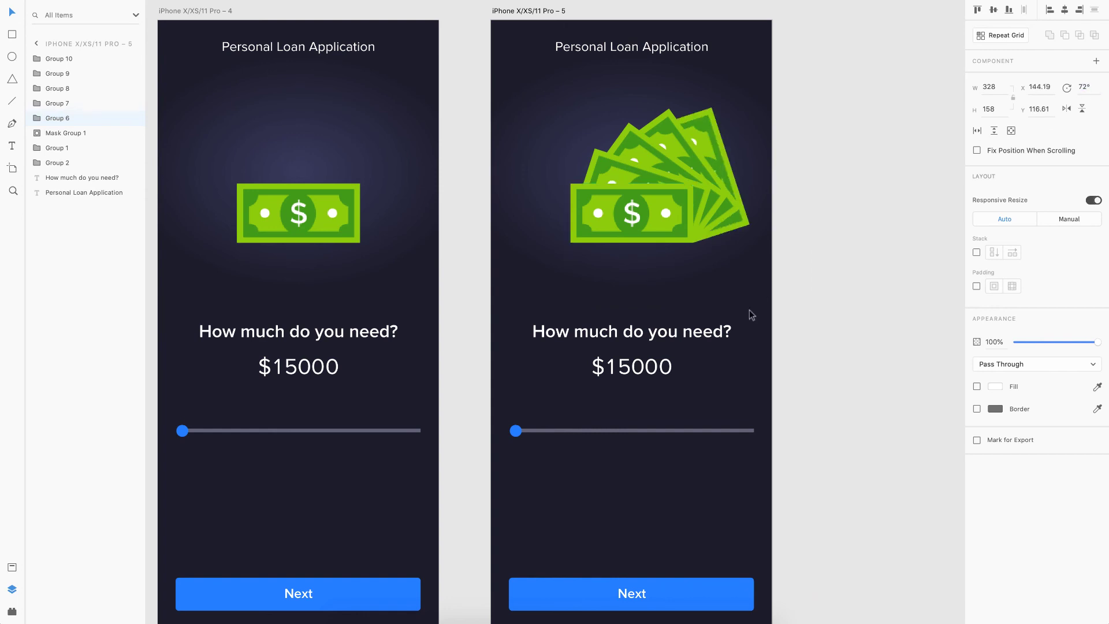
click(840, 200)
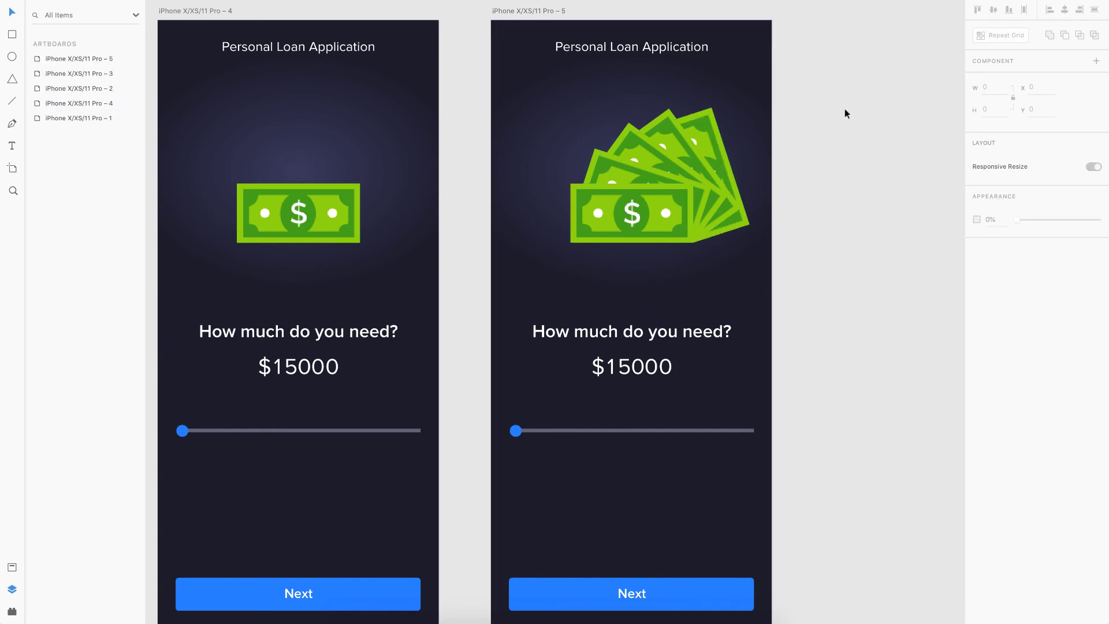
Step: Select all five banknote groups and shift the fan left to centre it visually in the duplicated artboard
drag(844, 109, 580, 251)
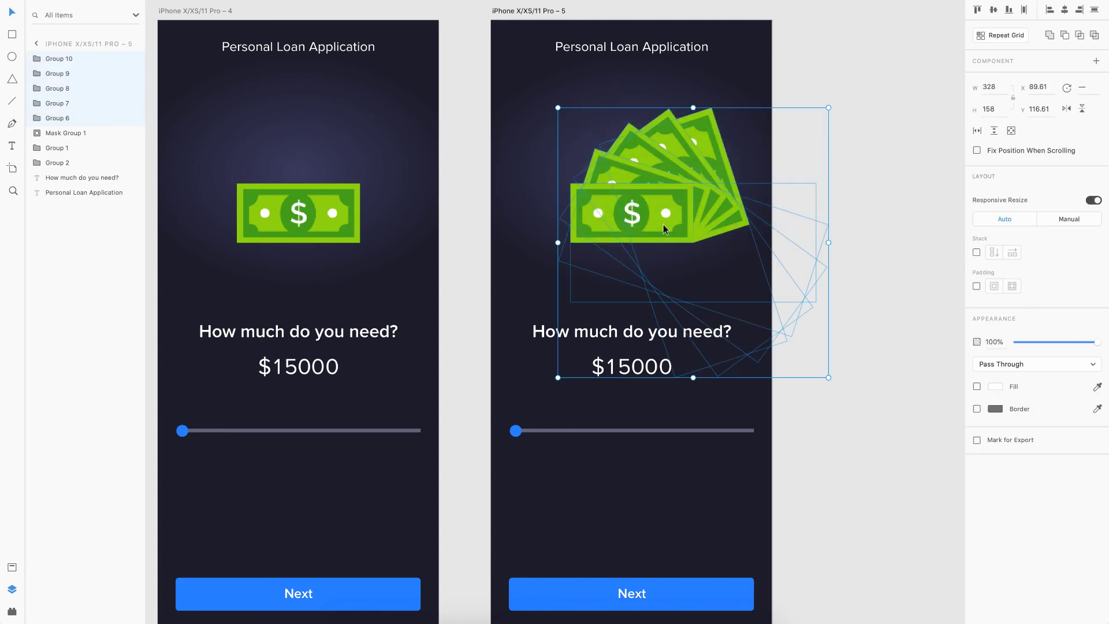
drag(663, 224, 639, 222)
click(914, 172)
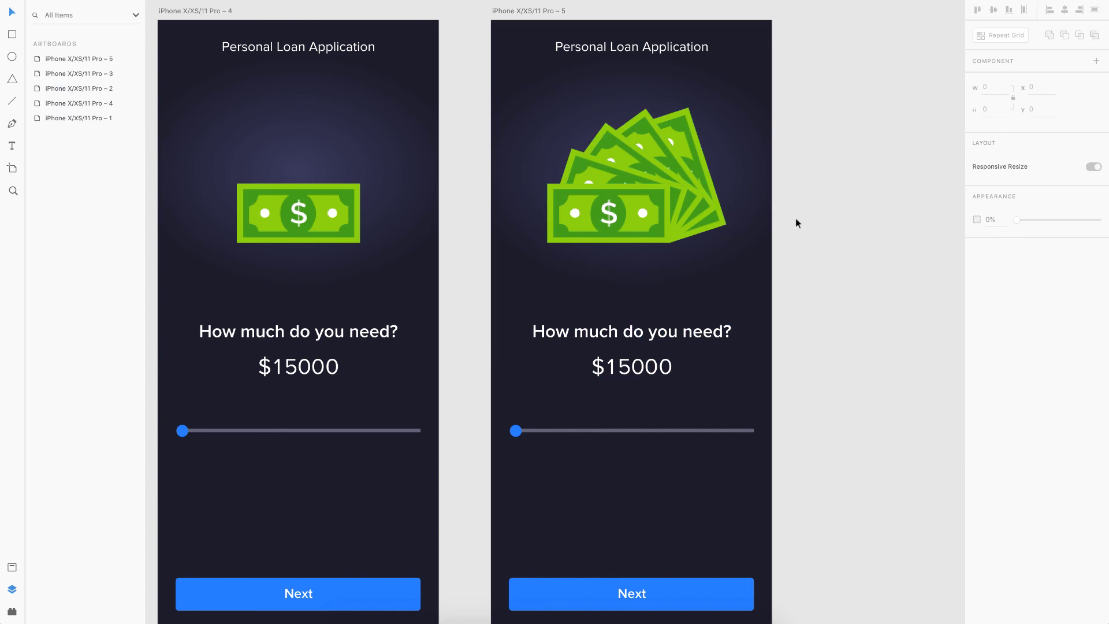
scroll(782, 222, down, 1)
scroll(782, 222, left, 1)
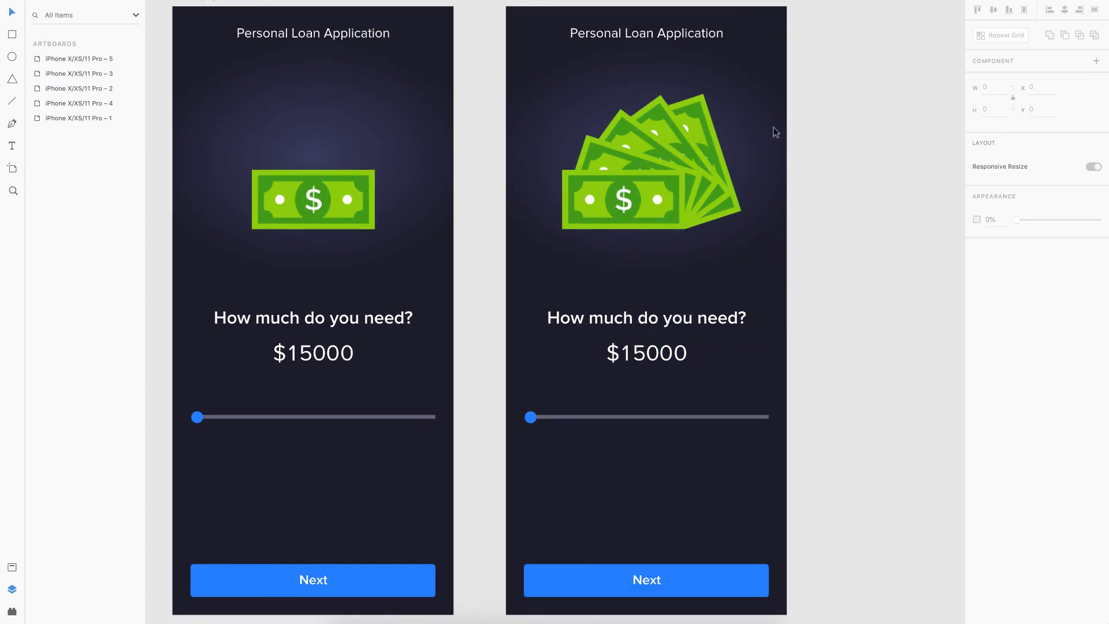
scroll(716, 265, down, 2)
scroll(715, 265, left, 1)
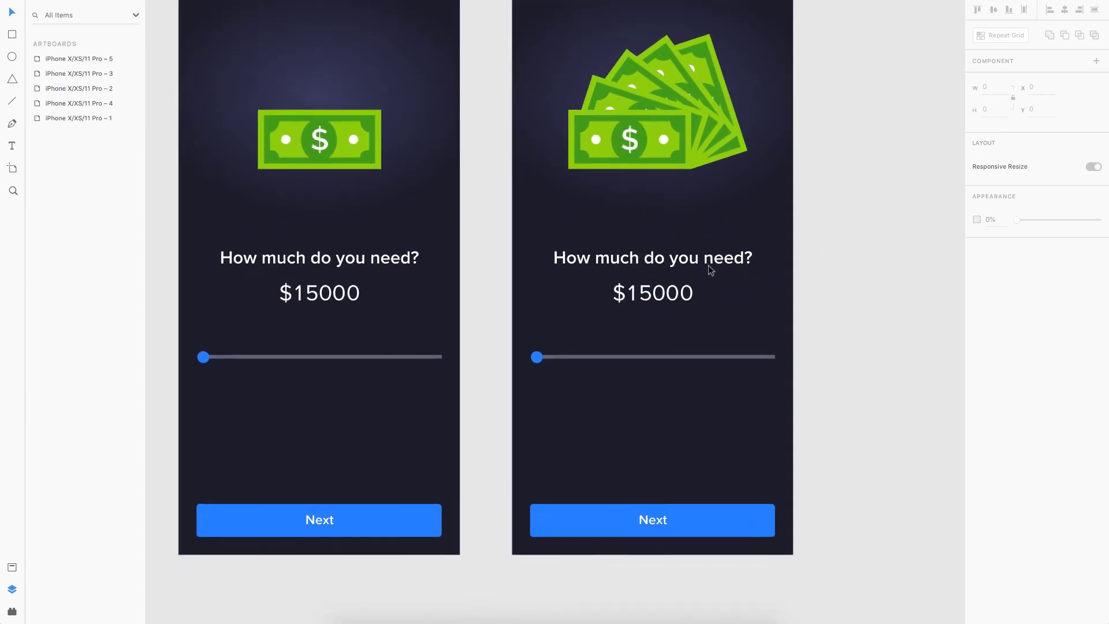
Step: In the amount's mask group on the iPhone X/XS/11 Pro – 5 artboard, move the leading digit column up to show 9
double_click(639, 295)
drag(643, 518, 628, 300)
scroll(637, 348, down, 3)
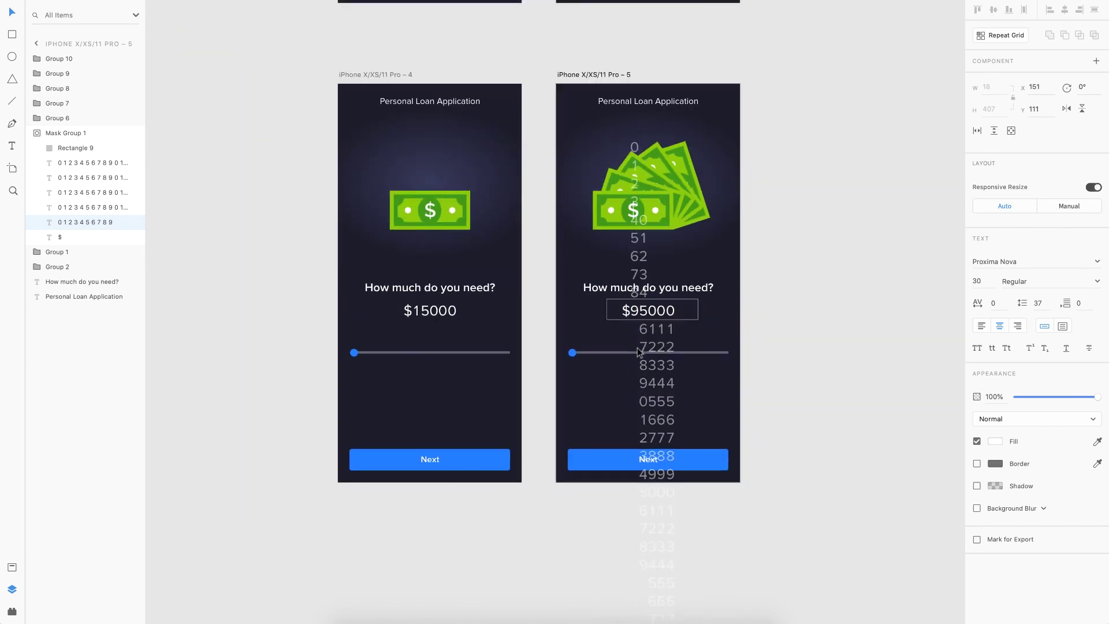
Step: Bottom-align the other four digit columns and move them up together so the amount reads $99999
click(643, 491)
shift+click(653, 494)
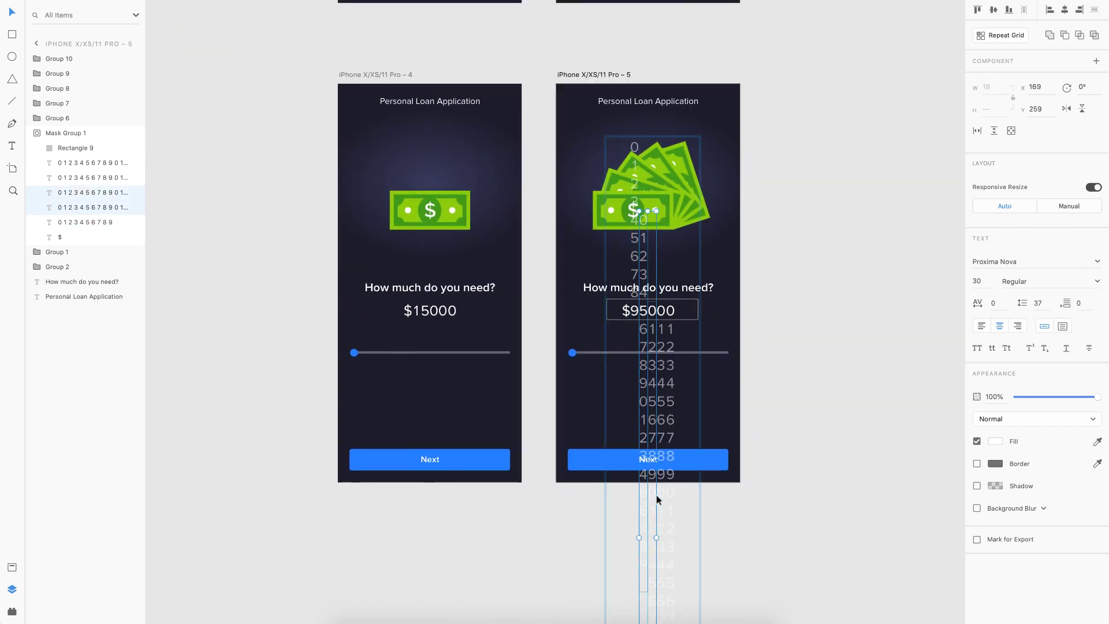
shift+click(663, 496)
shift+click(669, 496)
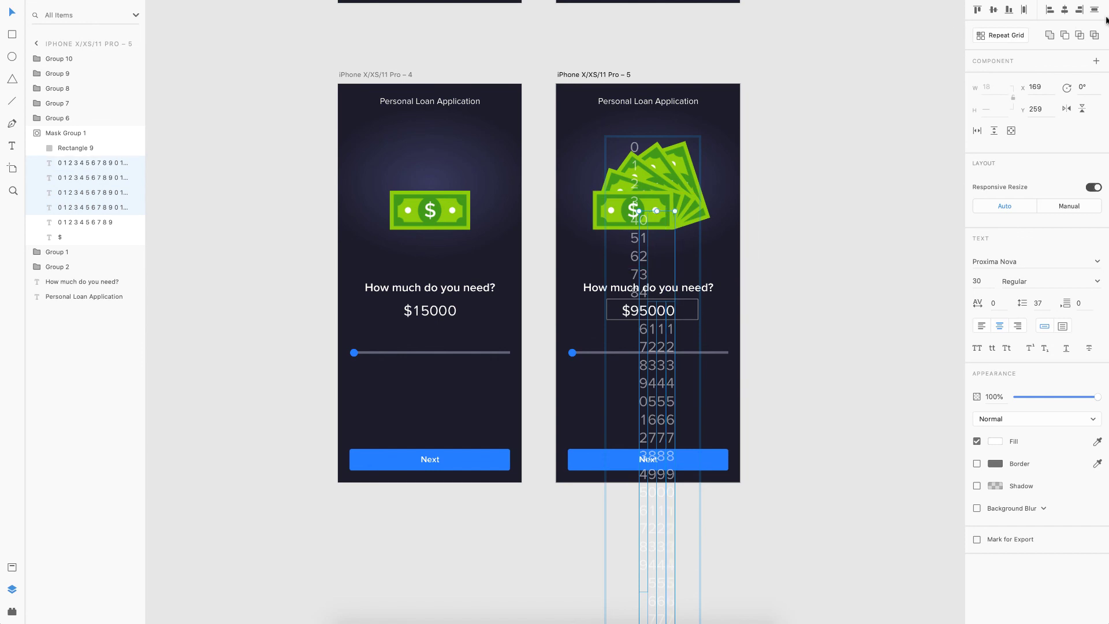
click(1008, 10)
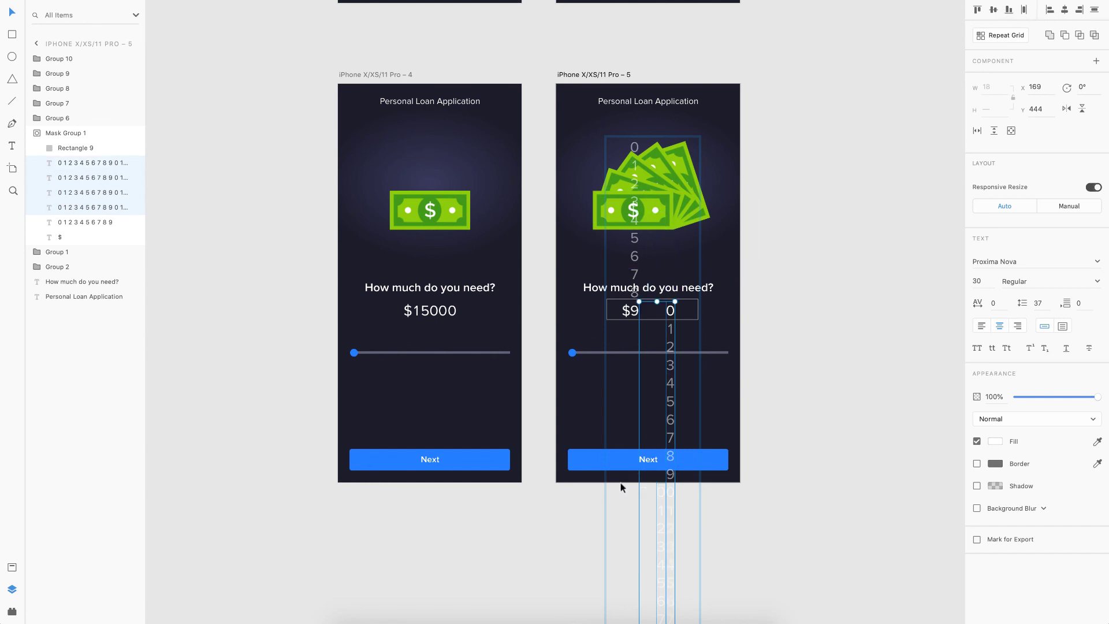
scroll(612, 497, down, 5)
scroll(612, 498, down, 2)
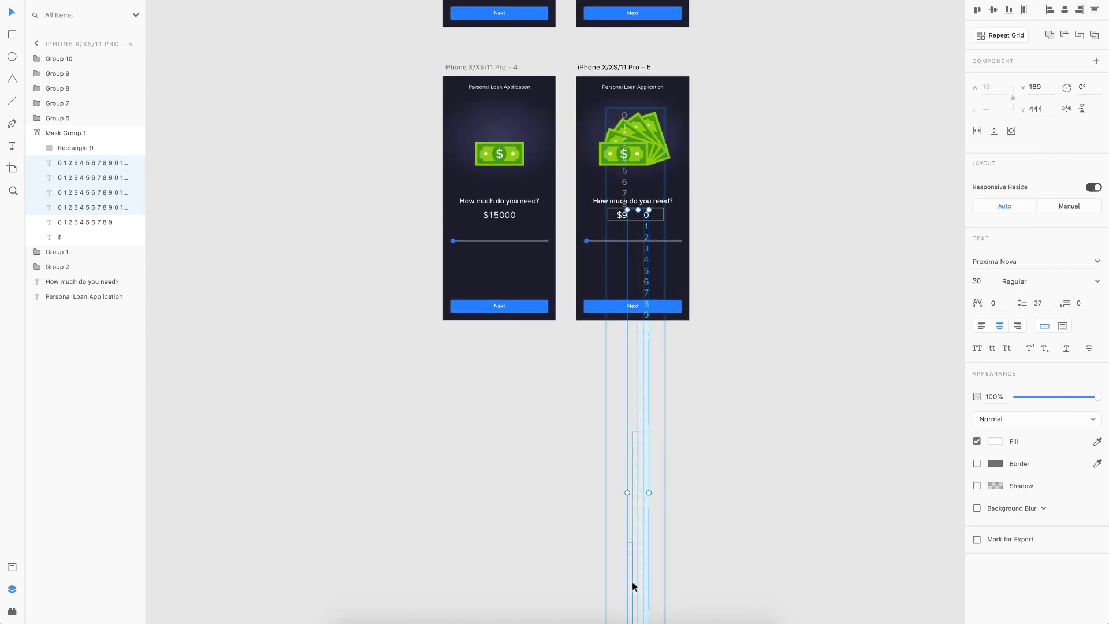
drag(631, 581, 646, 176)
scroll(646, 175, up, 5)
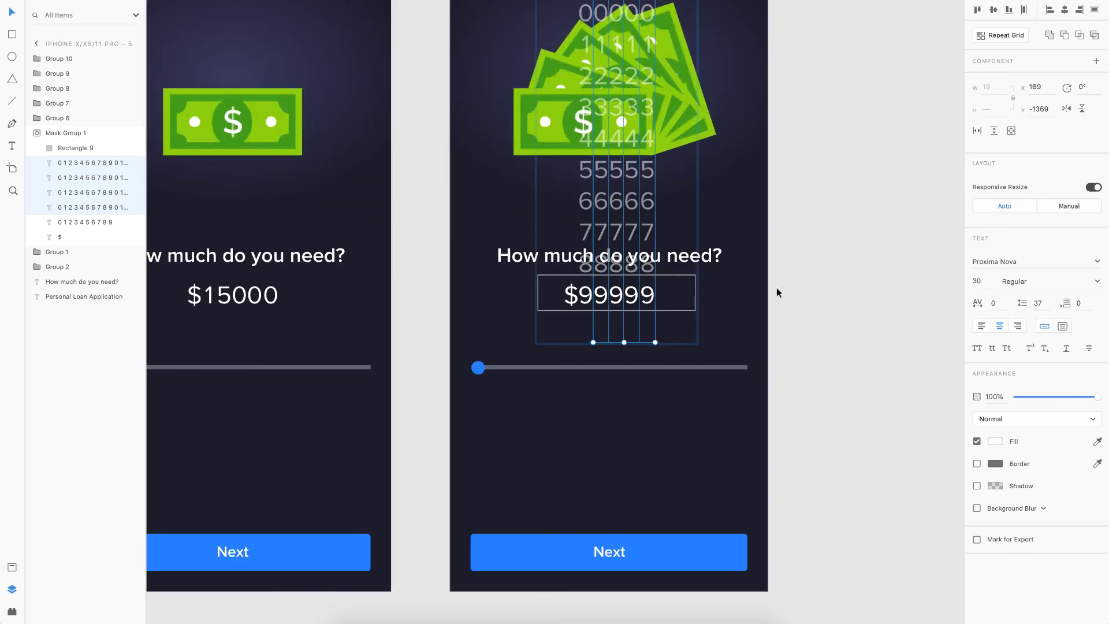
click(819, 270)
Step: Move the Cirlce_Slider handle on the iPhone X/XS/11 Pro – 5 artboard horizontally to the track's right end, at X 343
scroll(818, 270, down, 3)
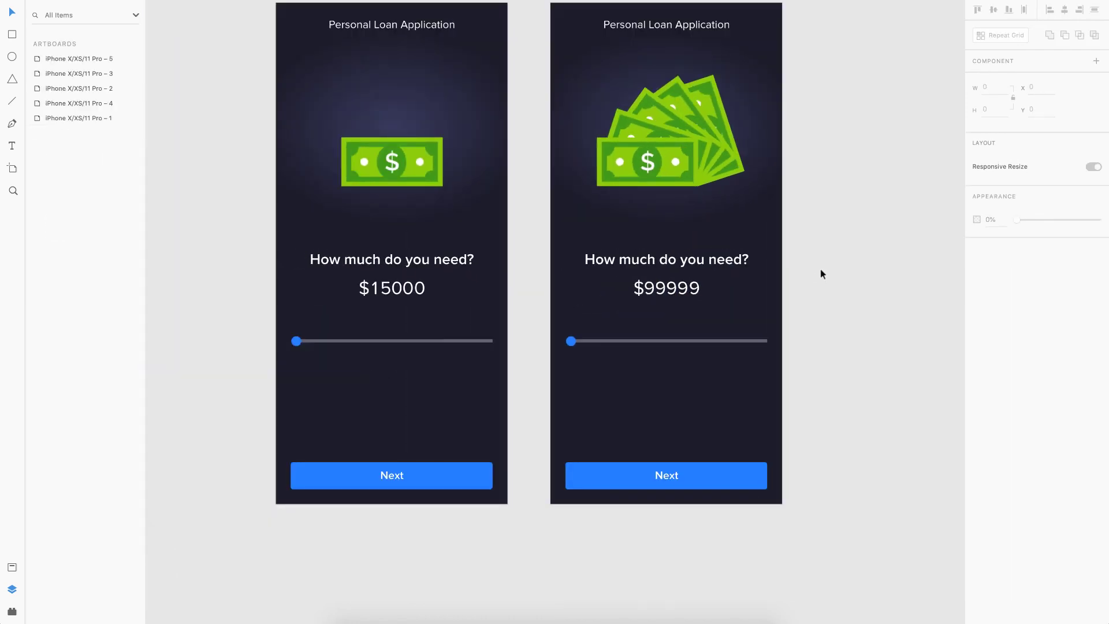
double_click(570, 341)
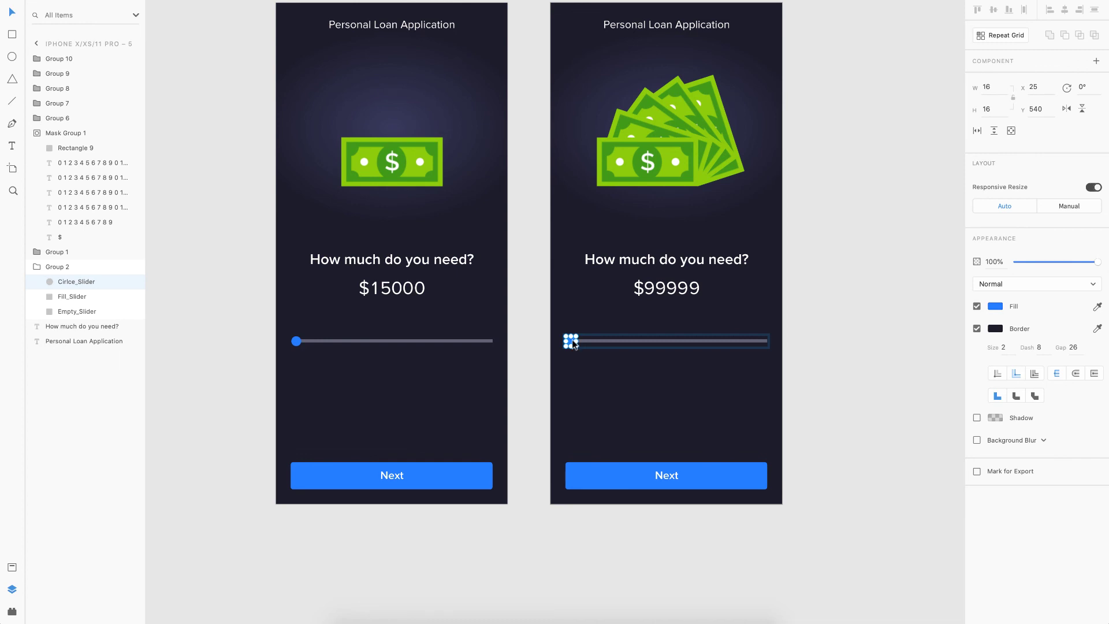
drag(573, 344, 767, 341)
scroll(767, 339, up, 5)
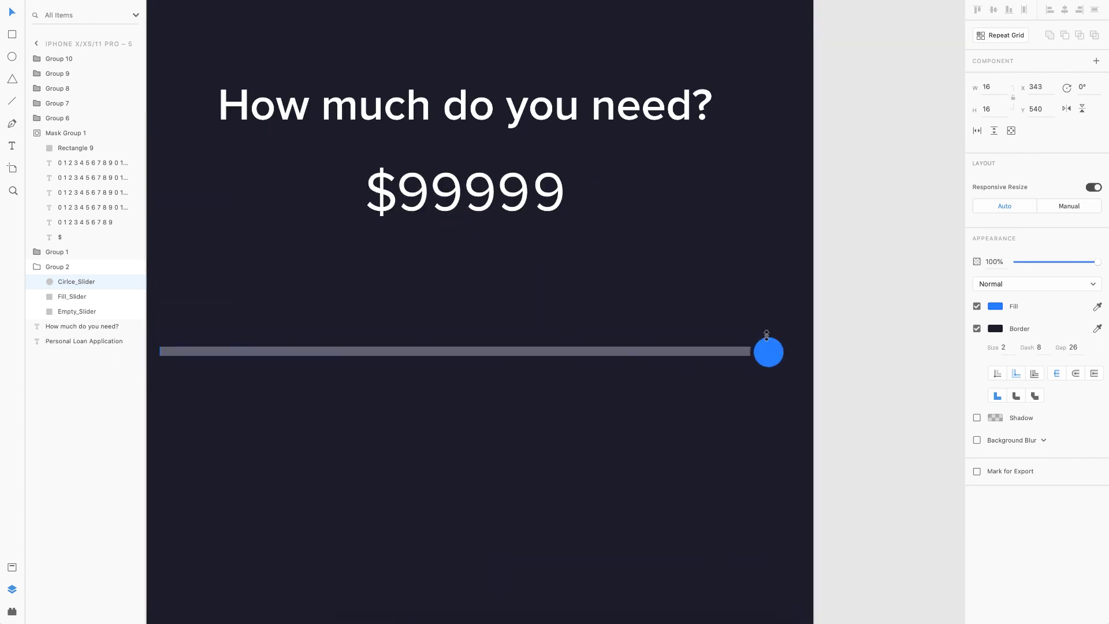
scroll(680, 440, down, 3)
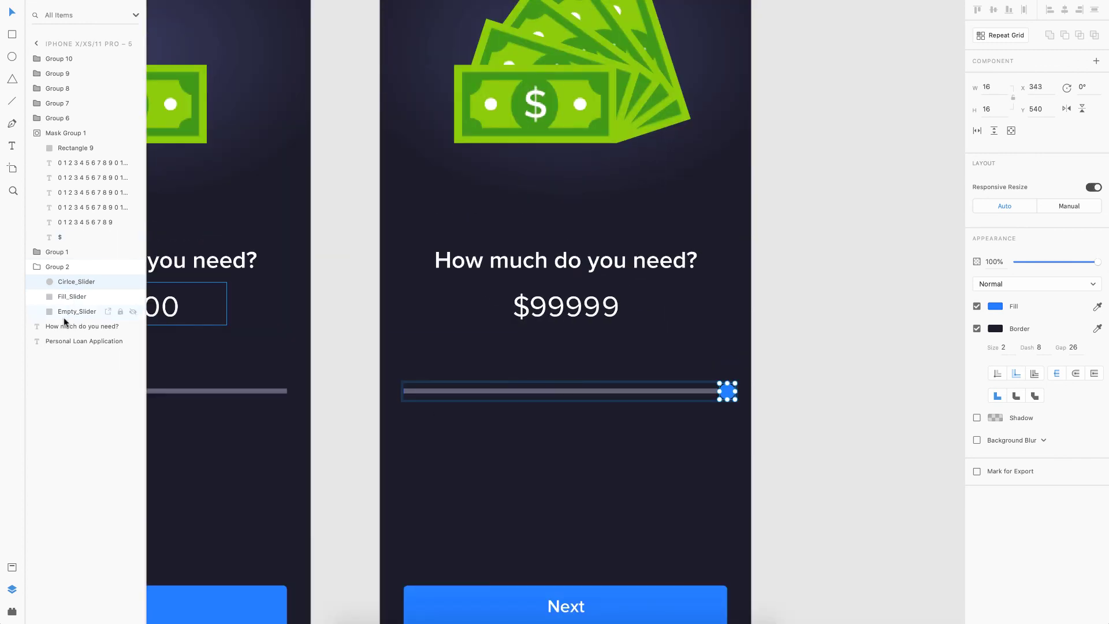
Step: Widen the Fill_Slider bar so the blue fill spans the whole slider track up to the handle
click(67, 296)
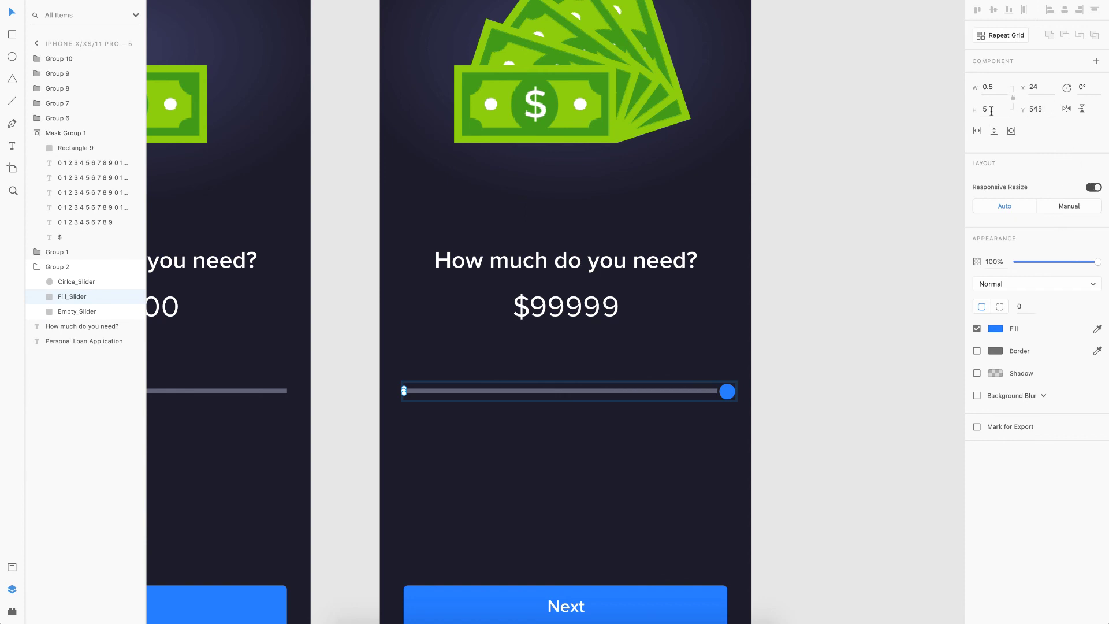
click(988, 90)
text(327)
key(Return)
click(782, 387)
Step: Prototype the iPhone X/XS/11 Pro – 4 slider handle with a Drag trigger and Auto-Animate to iPhone X/XS/11 Pro – 5, easing None
scroll(782, 387, down, 3)
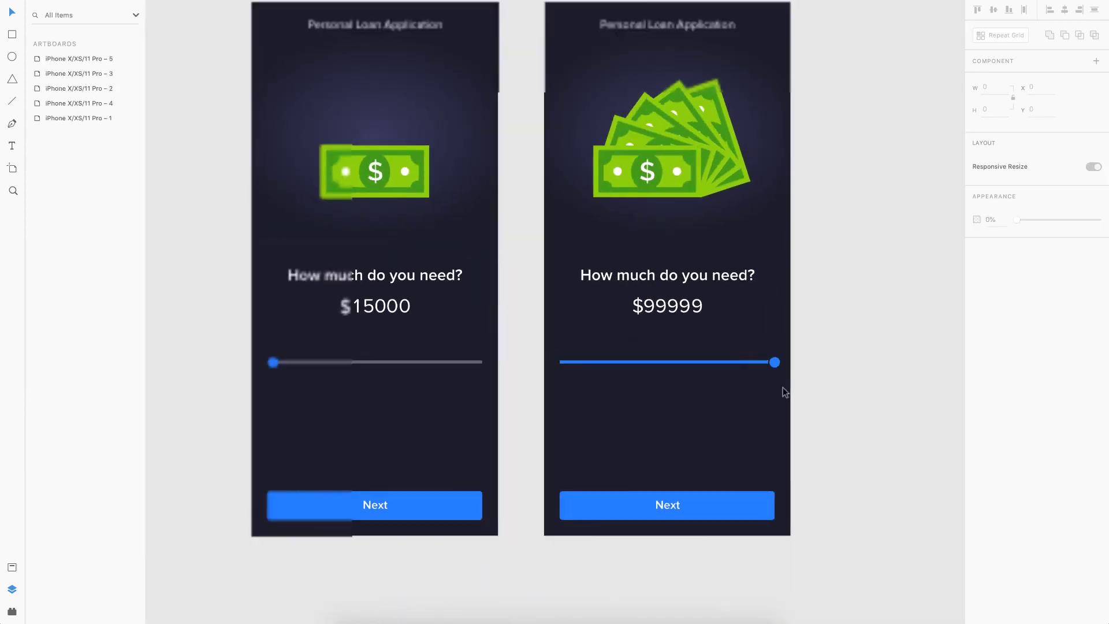
scroll(782, 387, down, 3)
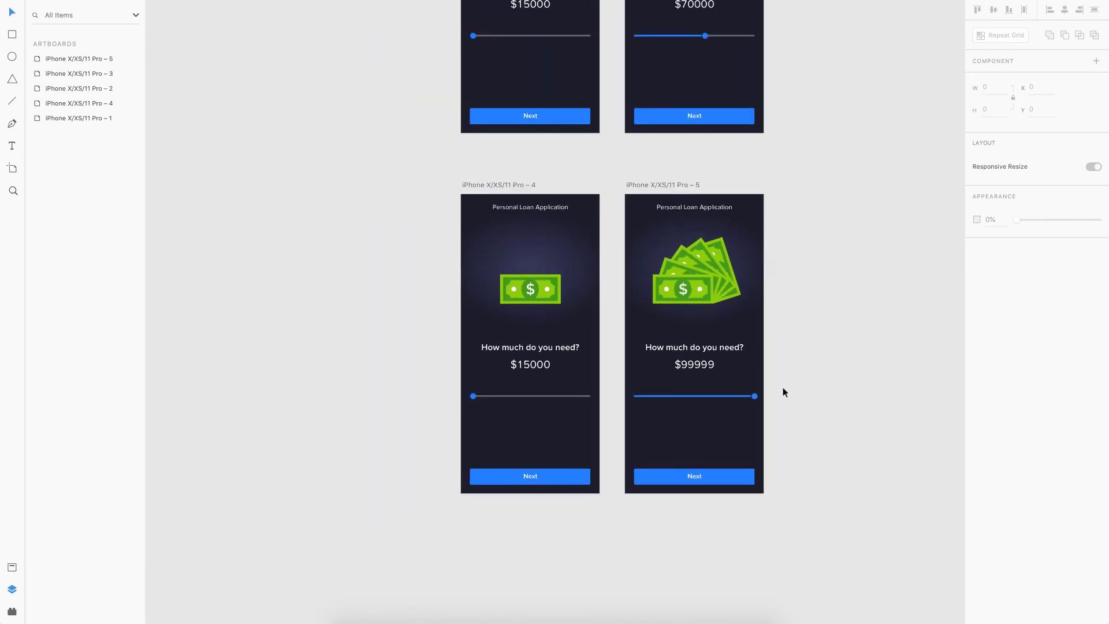
scroll(781, 386, up, 3)
scroll(662, 462, up, 3)
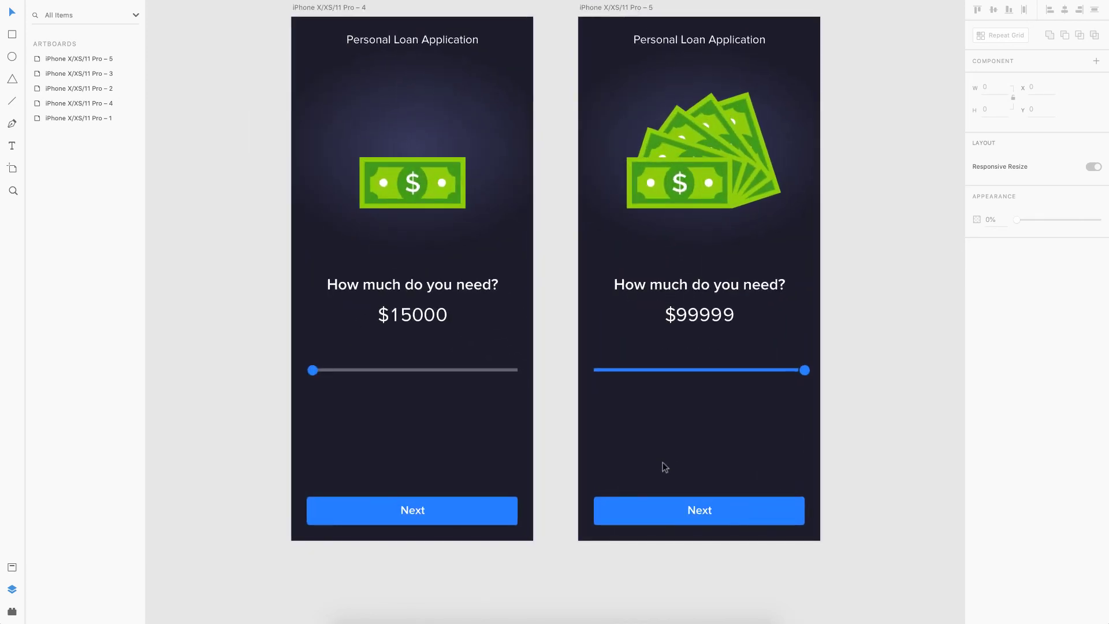
scroll(663, 462, right, 1)
click(307, 375)
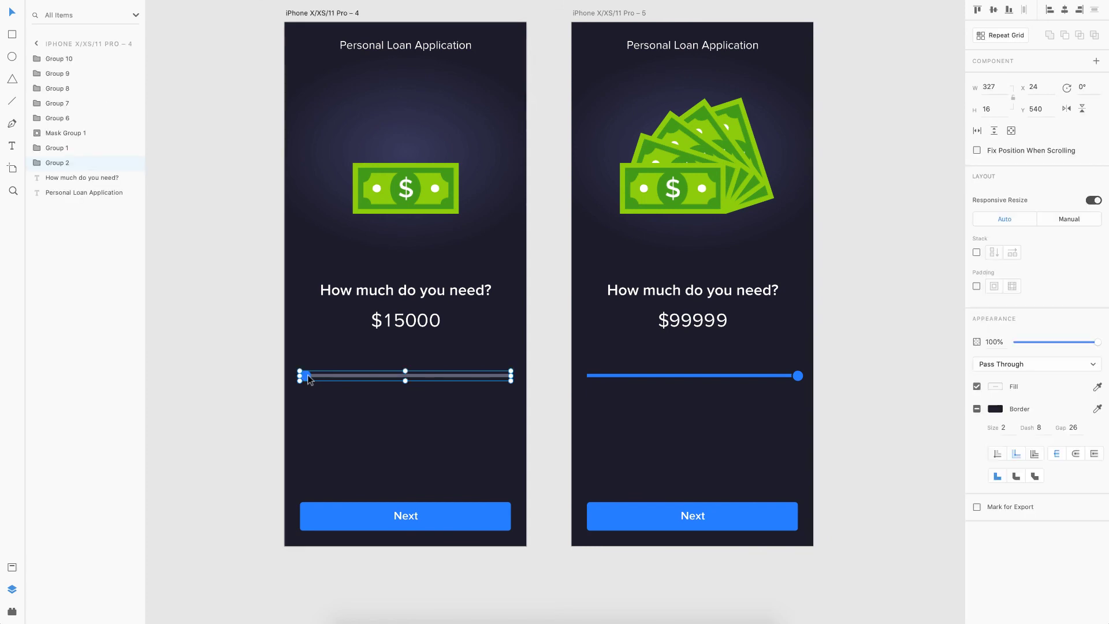
click(302, 14)
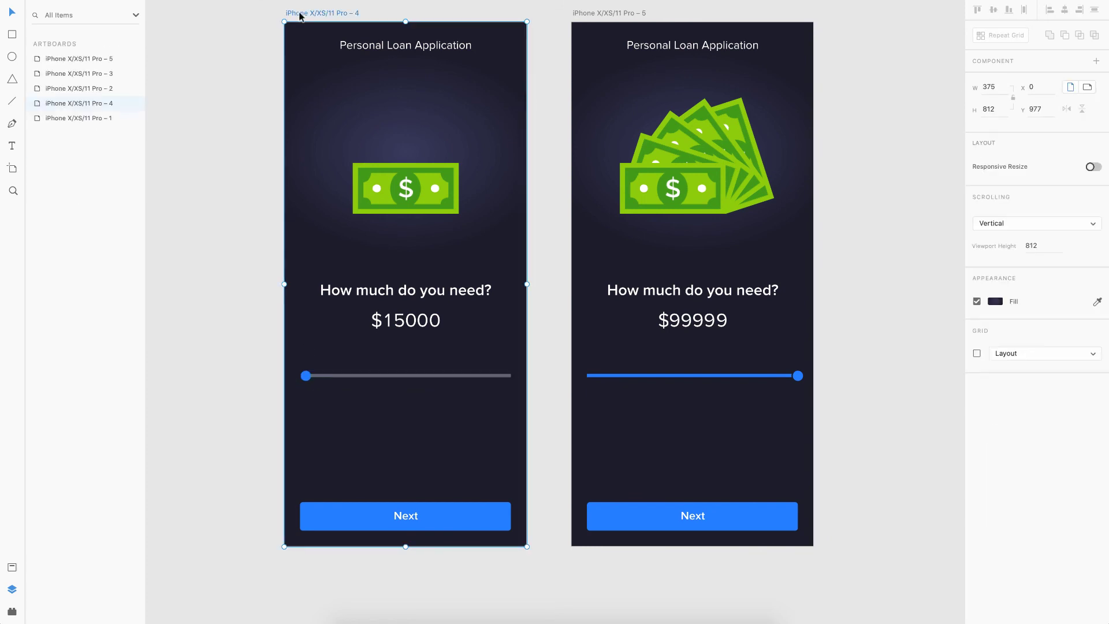
click(118, 2)
click(309, 377)
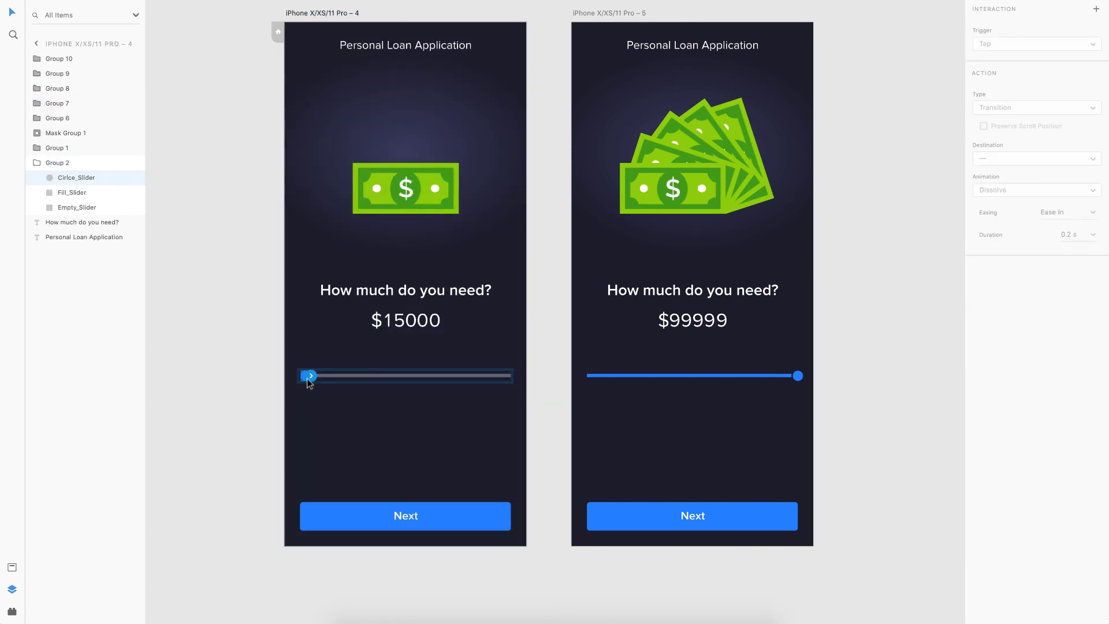
drag(311, 375, 627, 274)
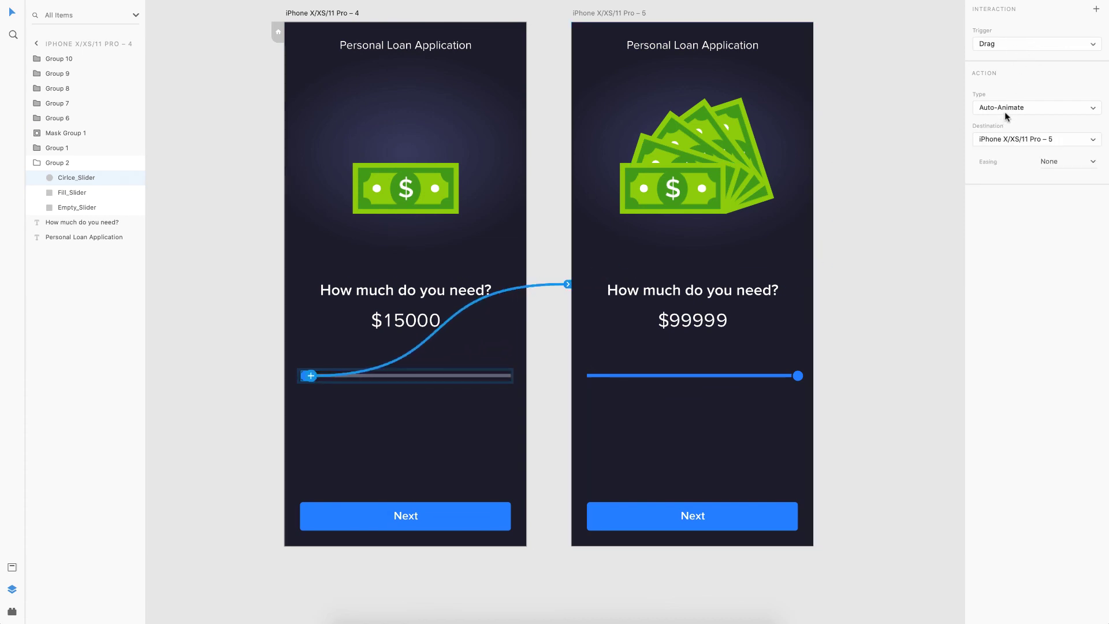
Step: Preview the prototype from iPhone X/XS/11 Pro – 4 and test sliding the handle to the maximum amount twice, restarting in between
scroll(462, 119, up, 1)
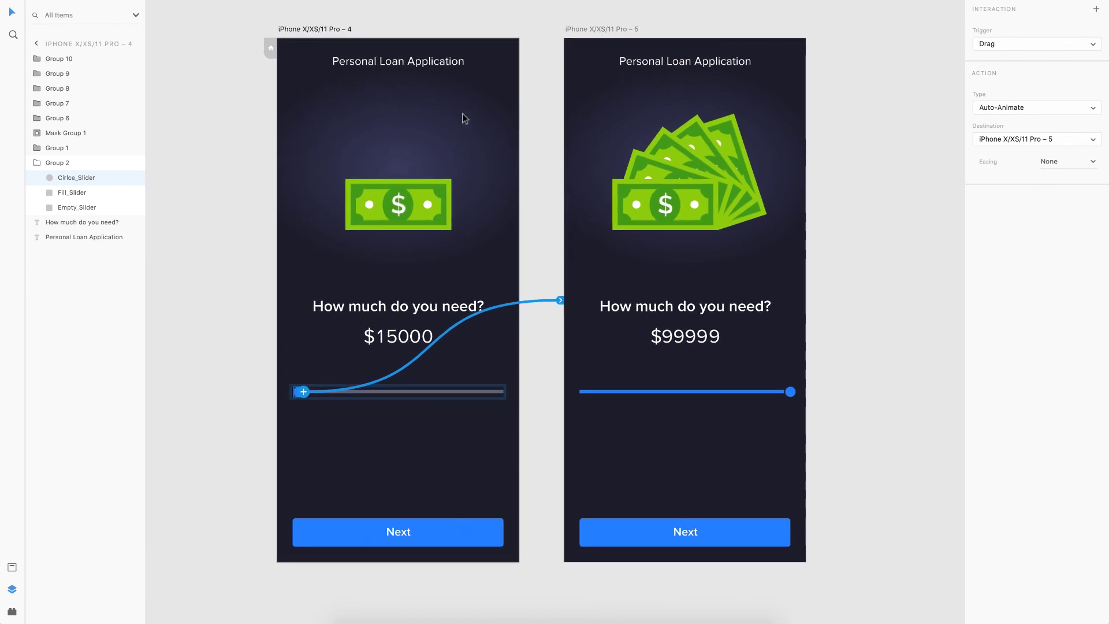
click(300, 30)
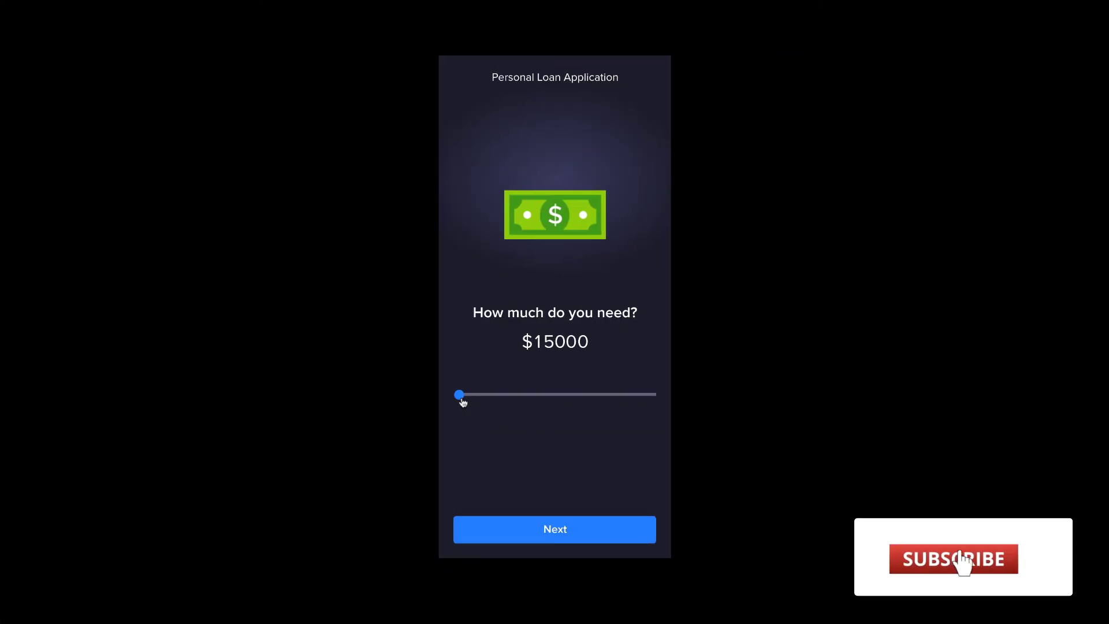
drag(463, 402, 668, 409)
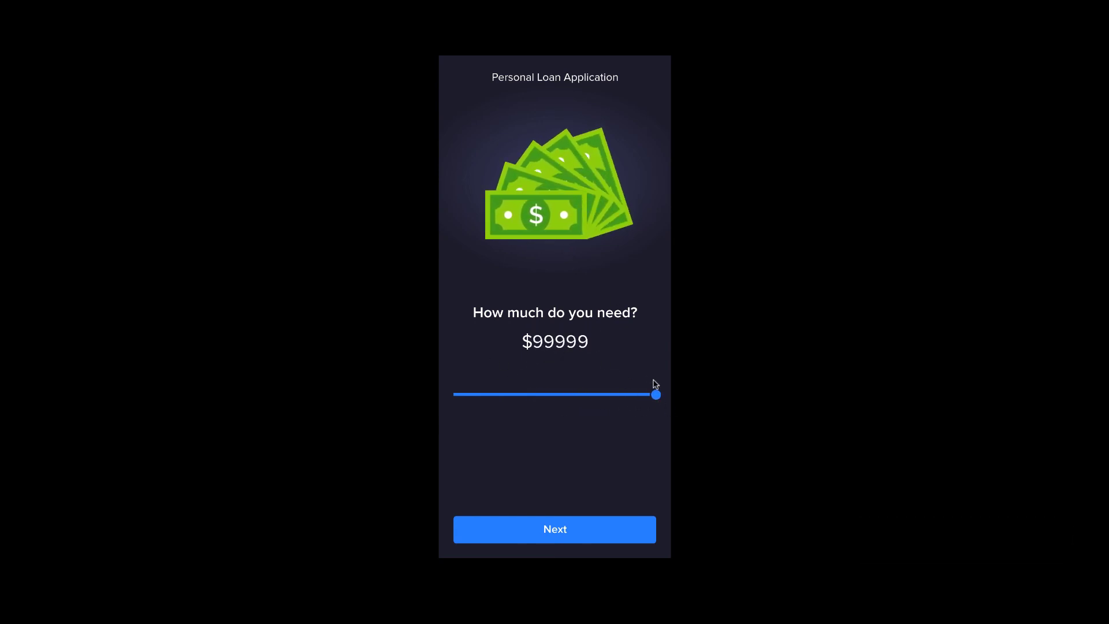
key(r)
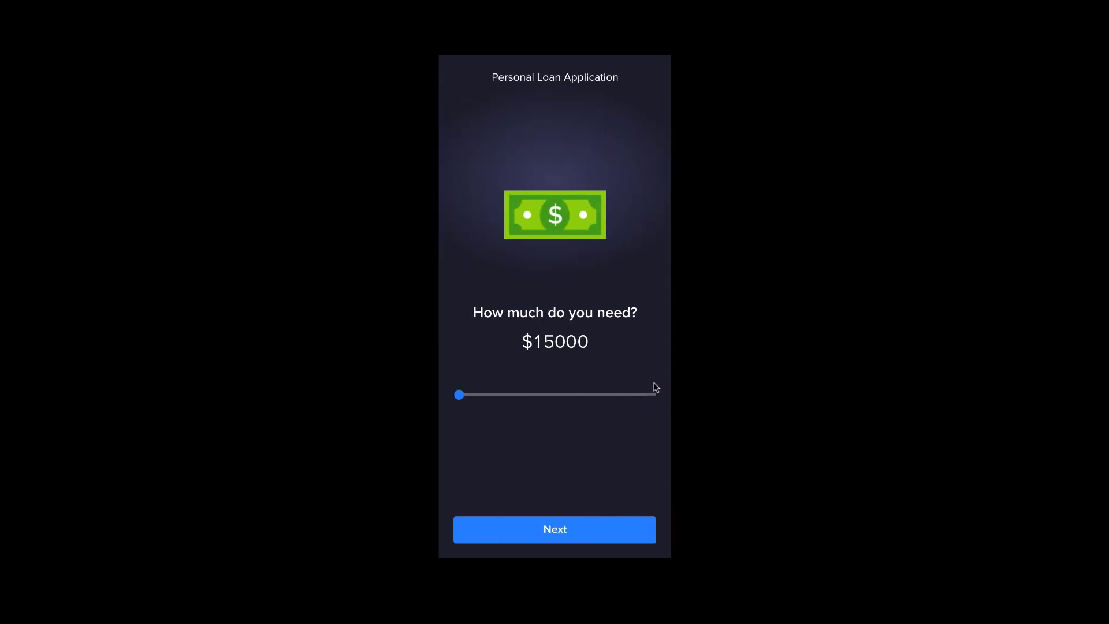
drag(457, 396, 655, 394)
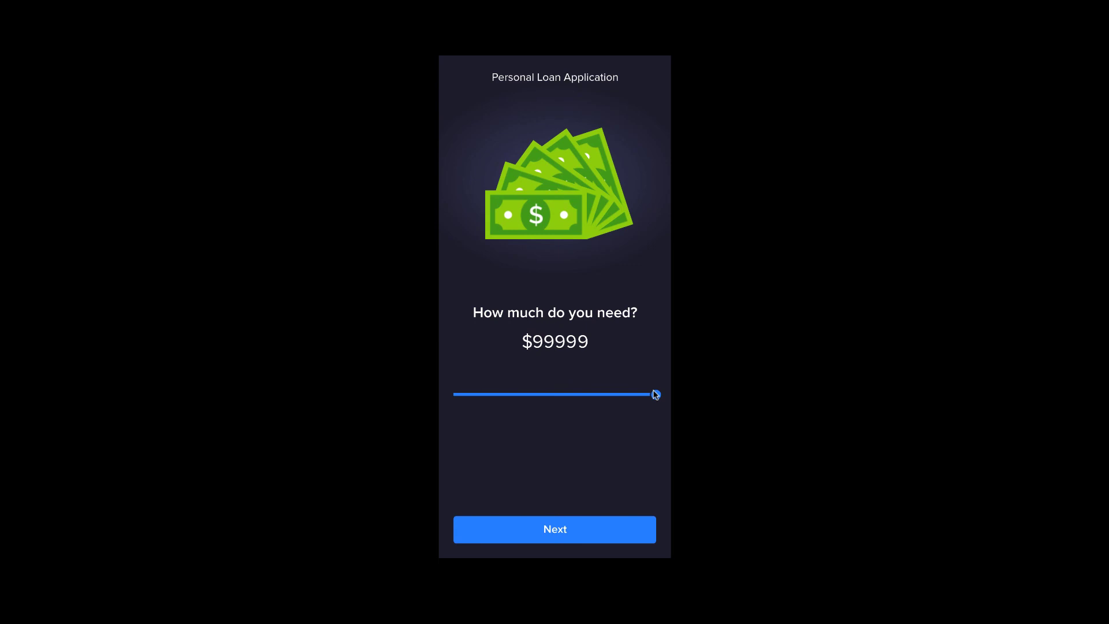